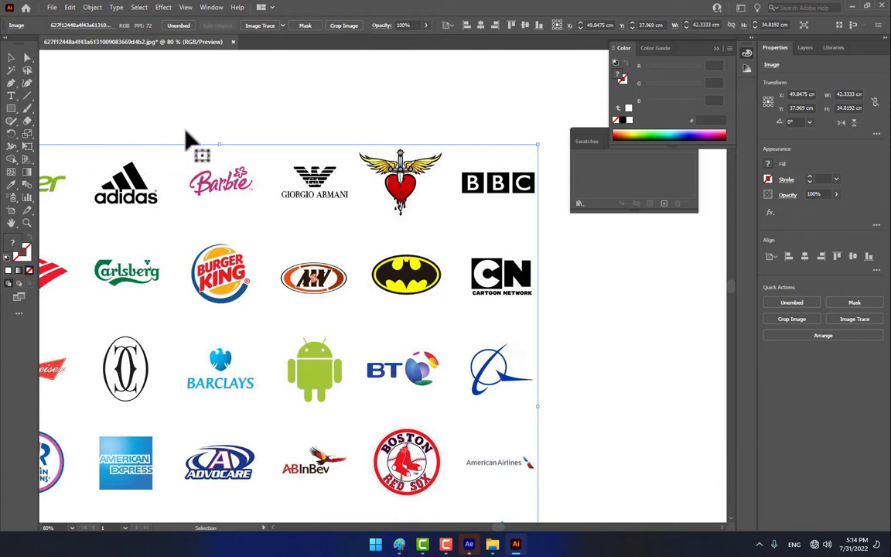
- Crop the logo sheet image to the Batman emblem and enlarge the cropped image to about 16.4 × 10.3 cm
click(343, 24)
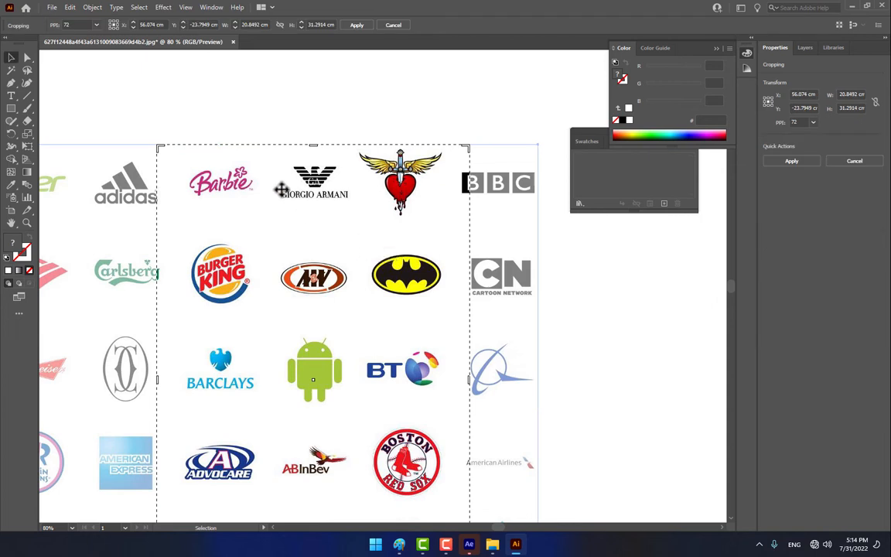
drag(158, 145, 357, 251)
drag(525, 436, 448, 307)
click(357, 25)
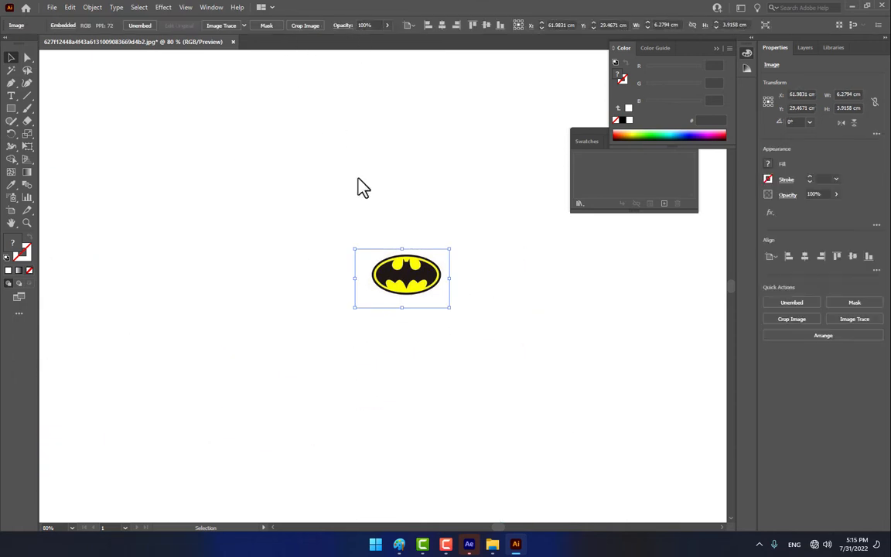
drag(355, 309, 290, 347)
drag(384, 284, 331, 263)
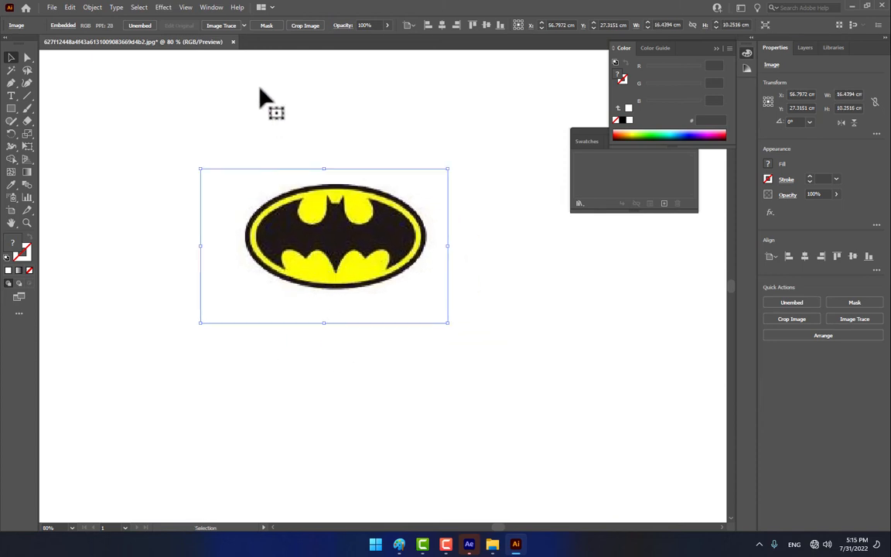
- Try tracing the Batman emblem image with the 3 Colors preset
click(245, 27)
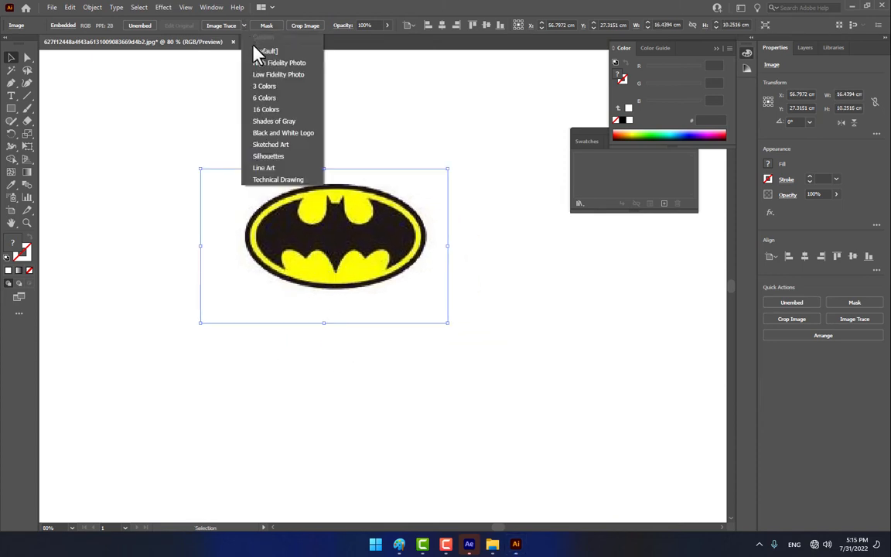
click(272, 90)
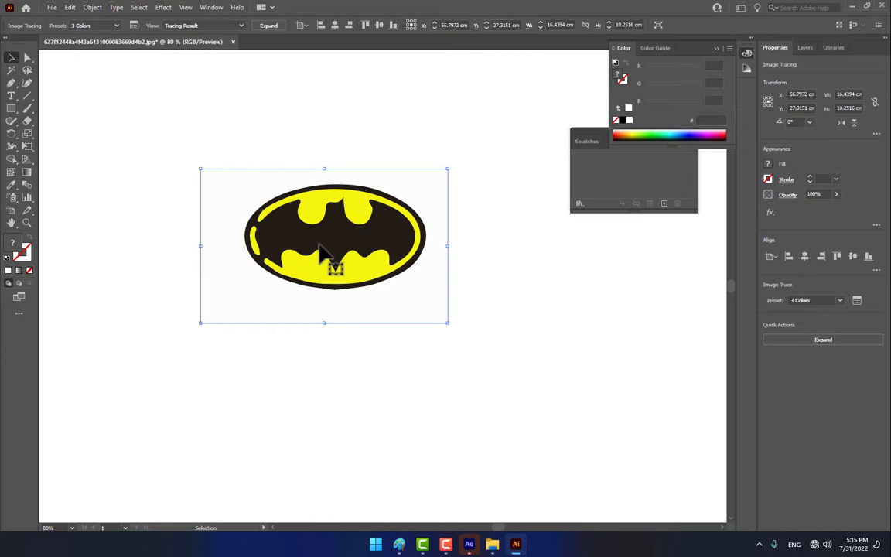
key(ctrl+z)
- Trace the Batman emblem image with the default Image Trace preset and expand the tracing
click(229, 26)
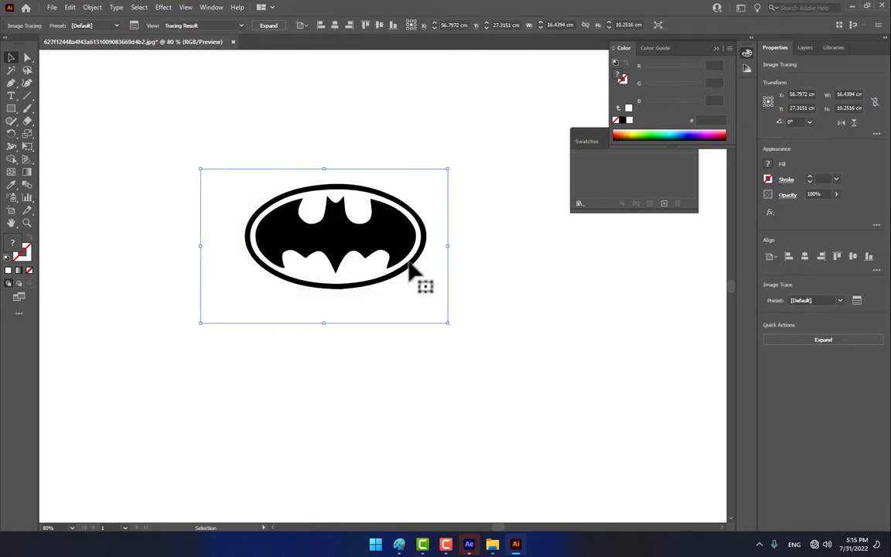
click(269, 25)
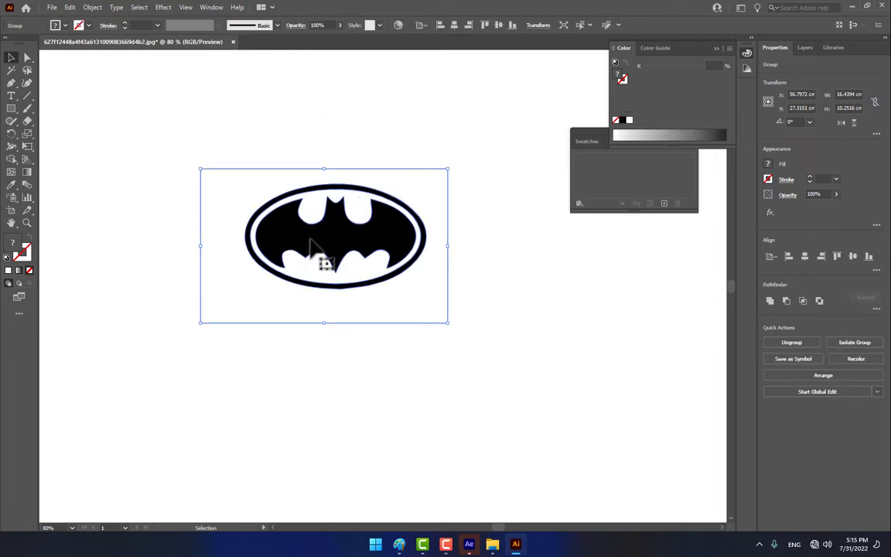
- Ungroup the expanded Batman tracing and delete the white background shape around the emblem
right_click(321, 244)
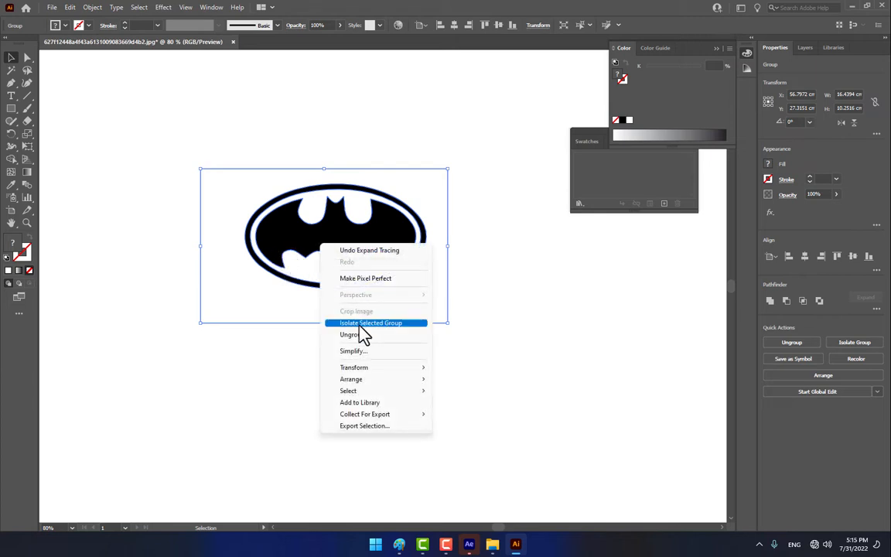
click(360, 334)
right_click(348, 234)
key(Escape)
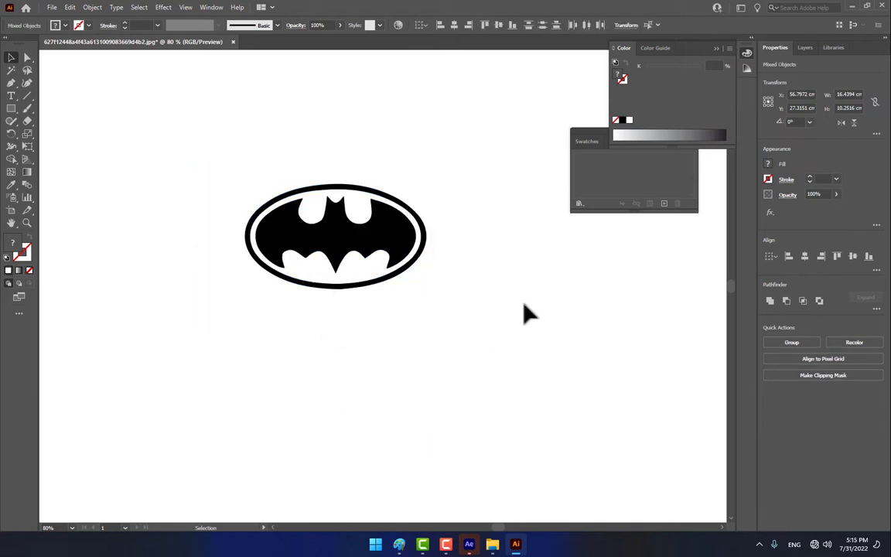
click(524, 306)
click(431, 204)
key(Delete)
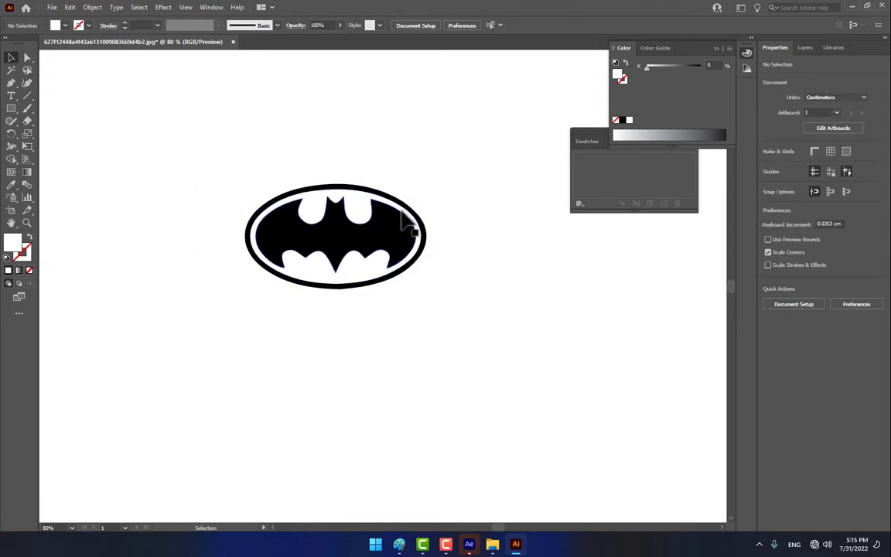
- Try moving the white oval shape out of the emblem, undo the move and deselect it
click(402, 213)
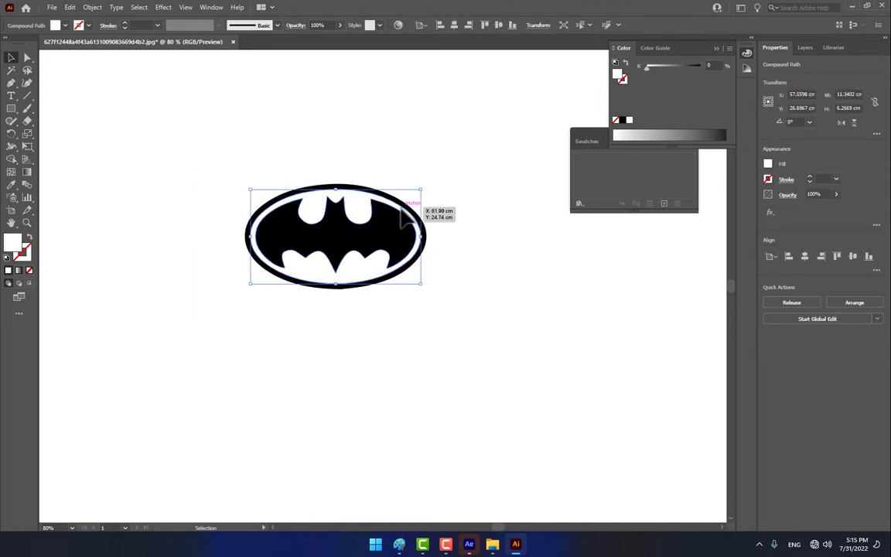
drag(402, 215, 374, 145)
key(ctrl+z)
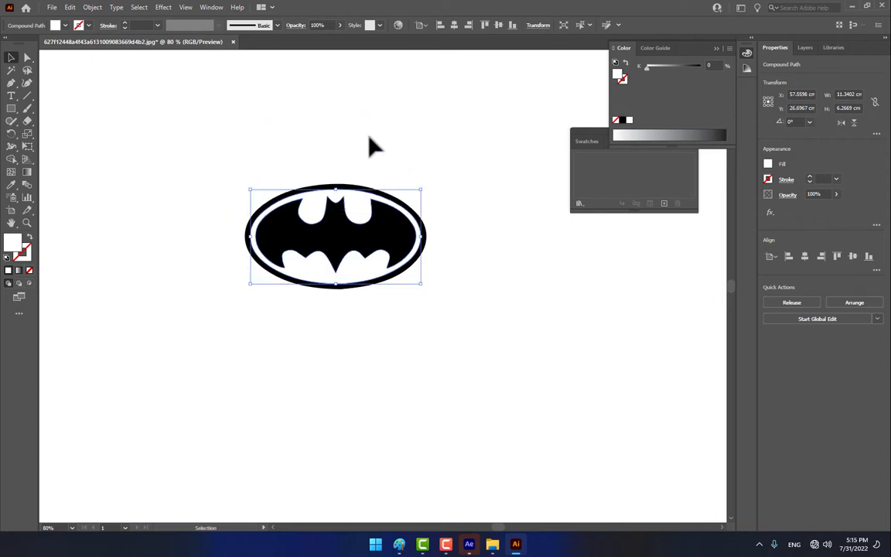
click(369, 137)
- Switch to After Effects, start a new project and create a composition named Logo Animation
click(469, 545)
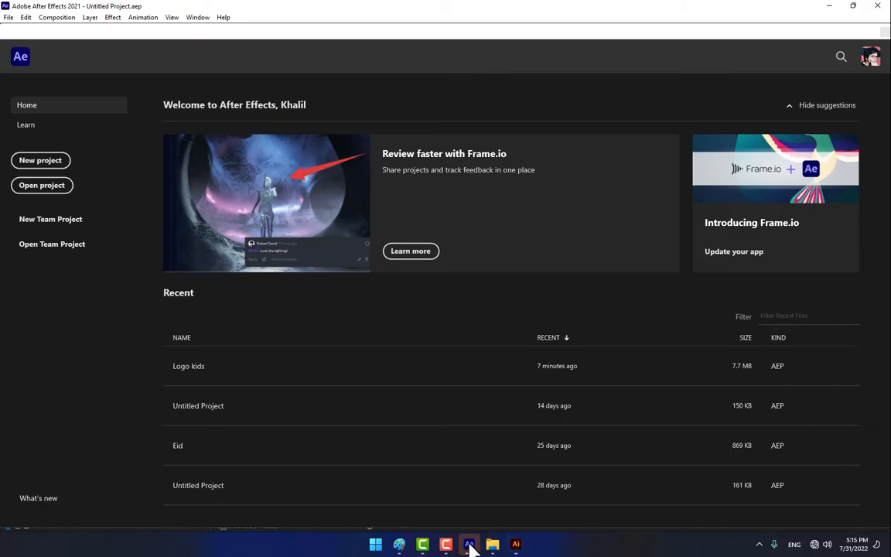
click(39, 160)
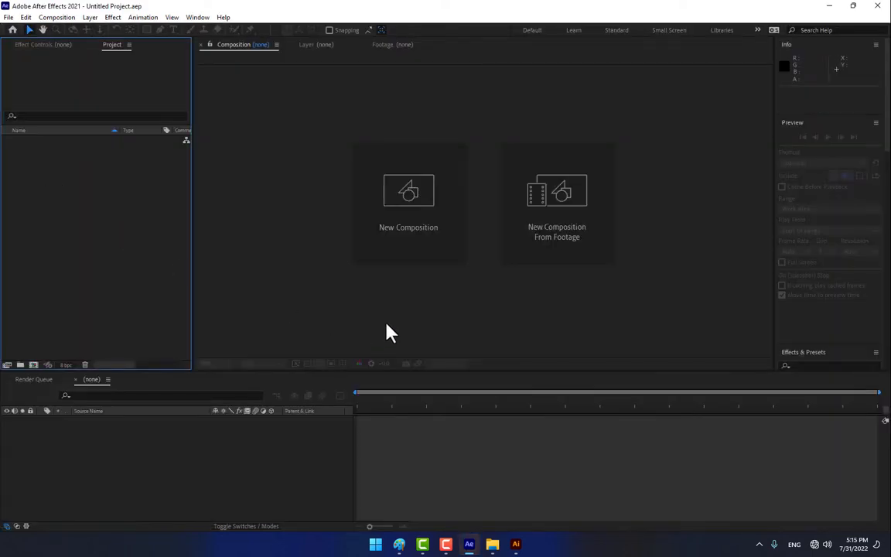
click(418, 235)
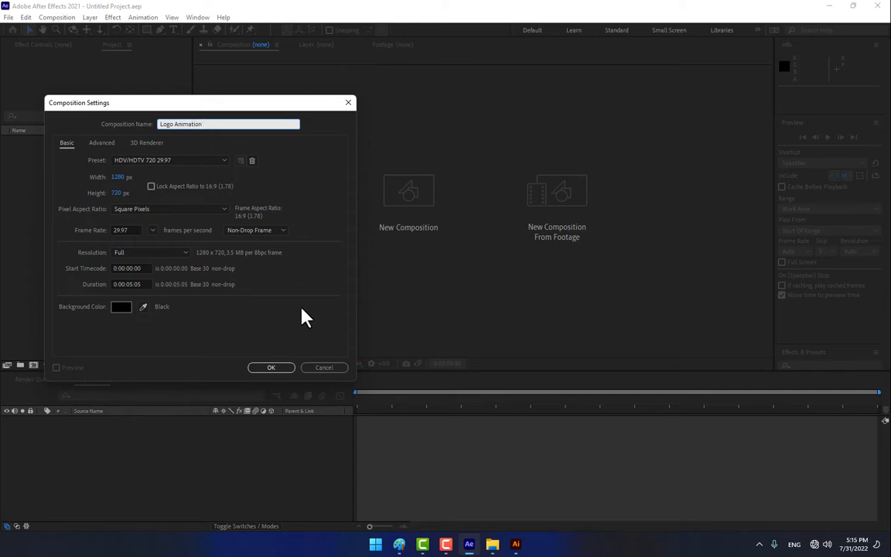
text(Logo Animation)
key(Return)
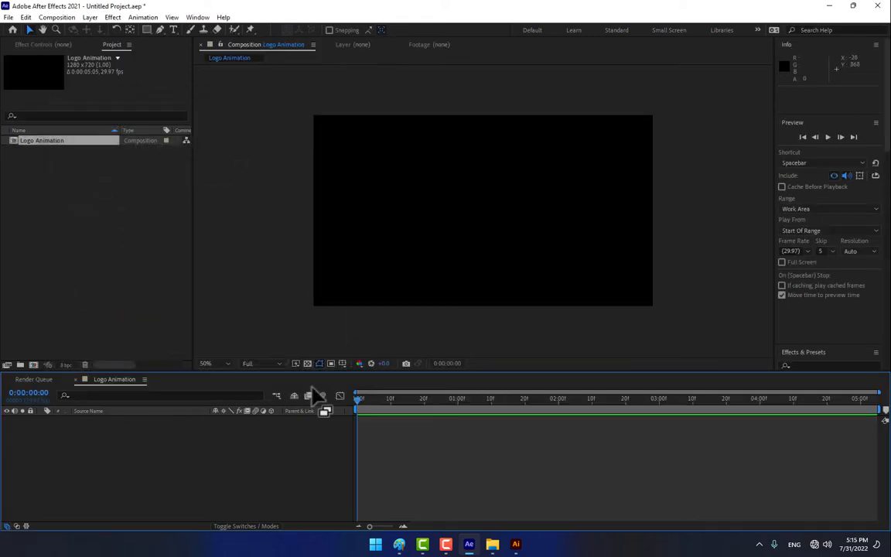
- Add an orange 1280 × 720 px solid layer named Logo Mask to the composition
key(ctrl+y)
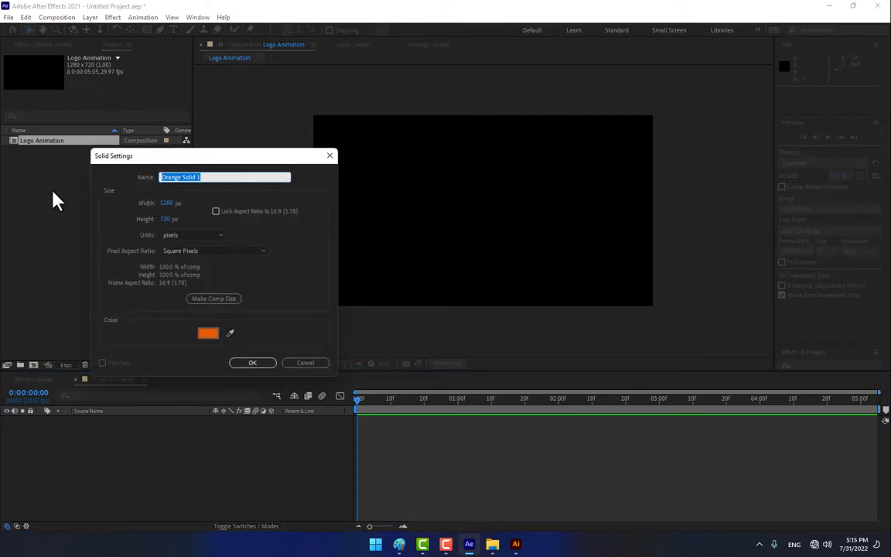
text(Logo Mask)
key(Return)
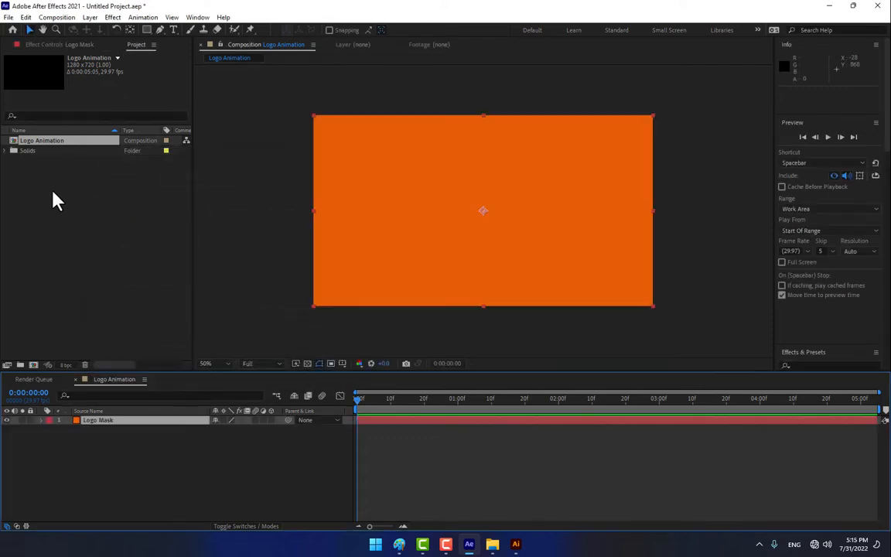
- Copy the bat shape from Illustrator onto the Logo Mask solid in After Effects as a mask, and scale the layer to 217%
click(516, 544)
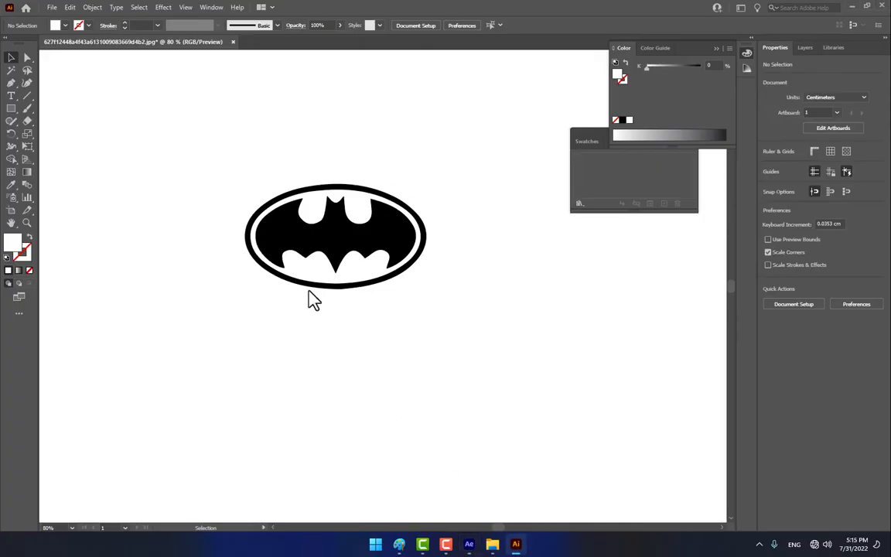
click(364, 247)
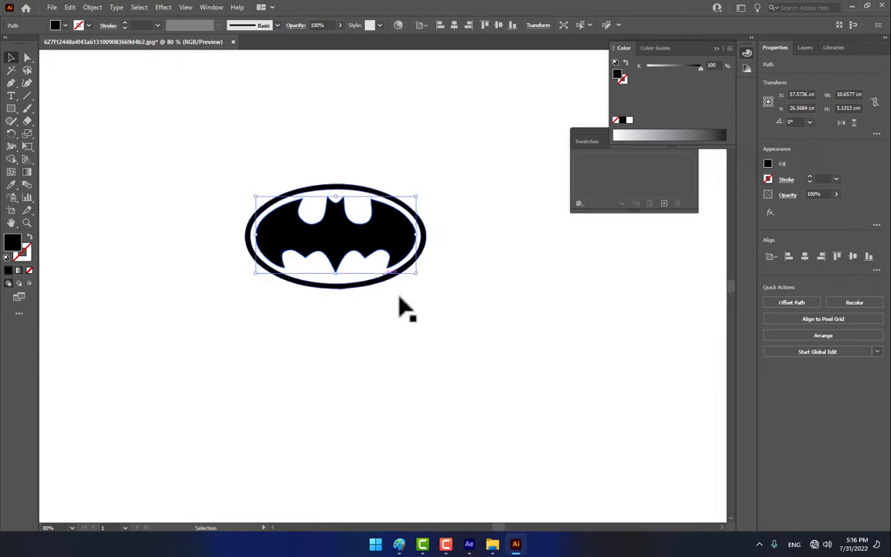
key(ctrl+c)
click(469, 545)
key(ctrl+v)
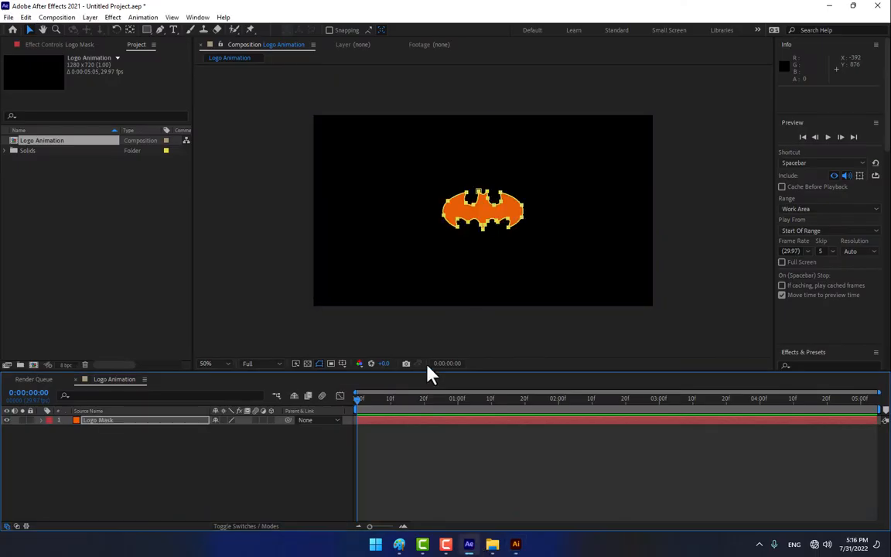
key(s)
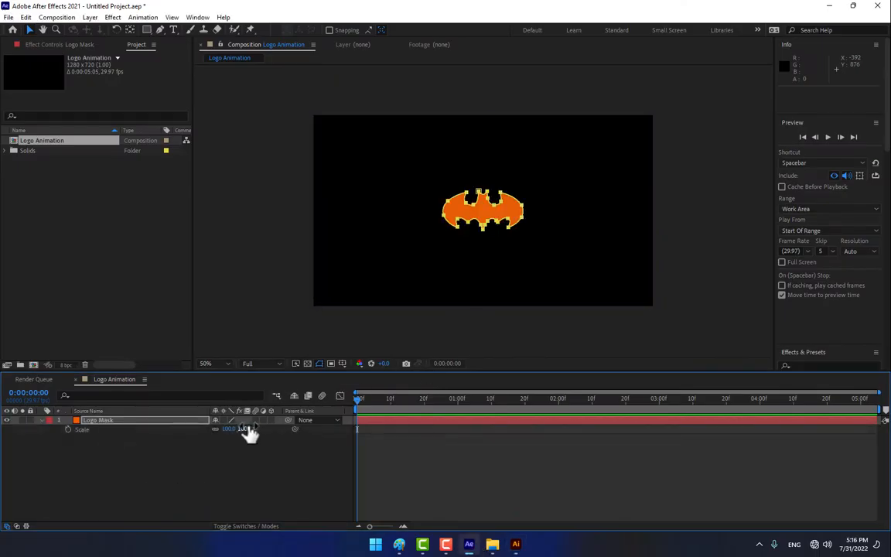
drag(246, 435, 263, 487)
- Copy the emblem's black outer oval ring in Illustrator and create a solid layer named Frame in After Effects
click(513, 543)
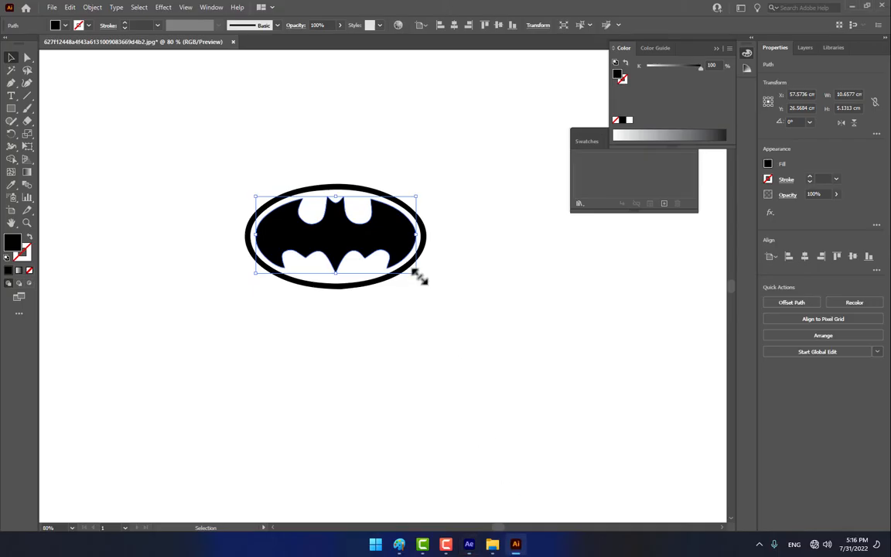
click(439, 220)
click(424, 229)
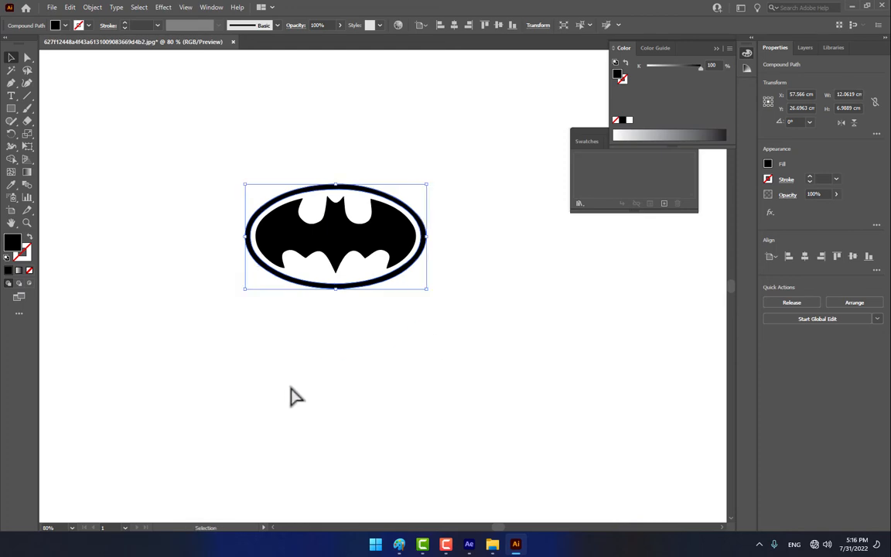
click(467, 543)
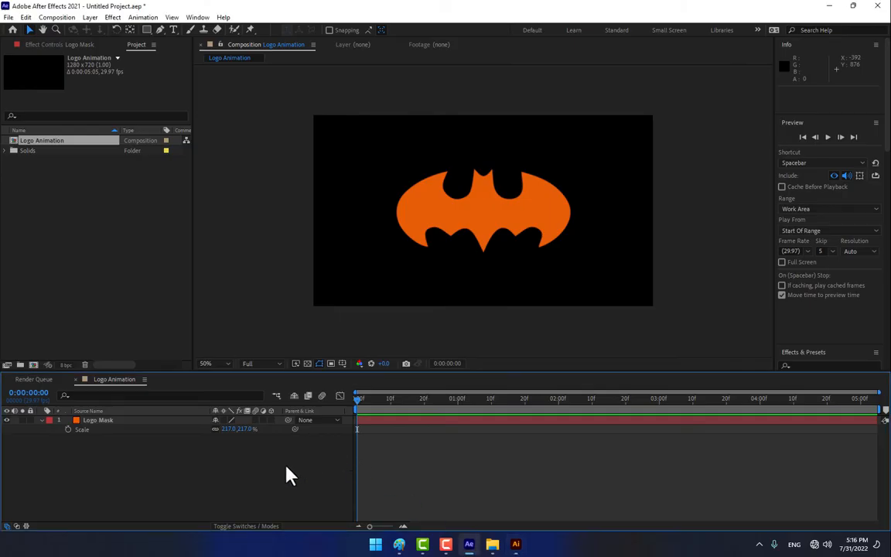
key(ctrl+y)
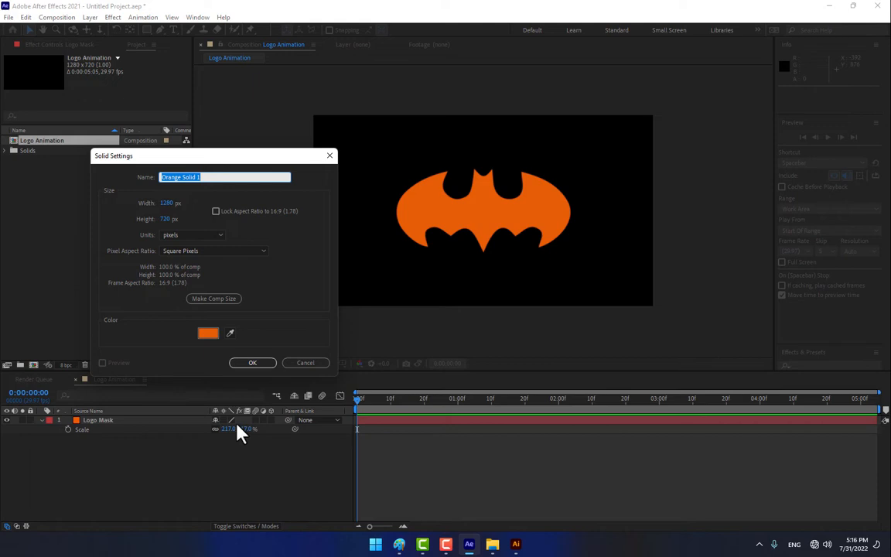
text(Frame)
key(Return)
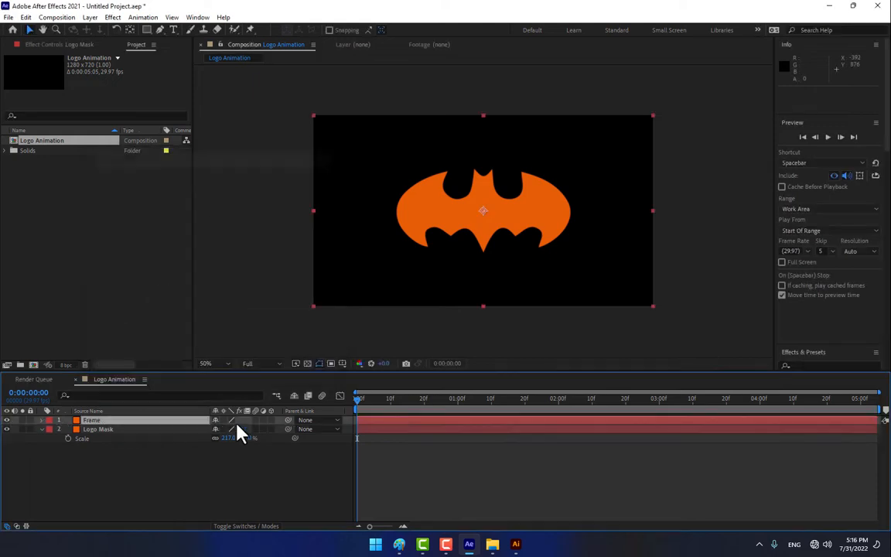
- Paste the oval ring onto the Frame layer as masks and scale the layer to 220%
key(s)
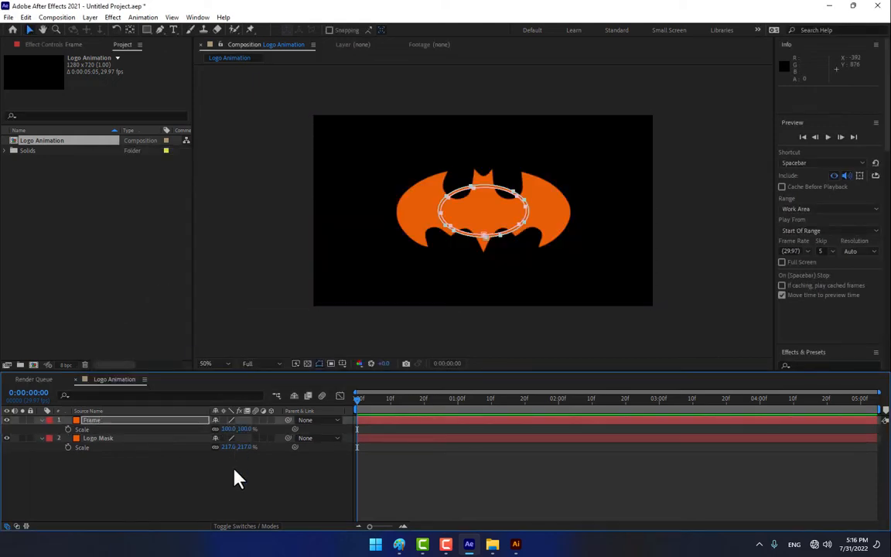
drag(249, 430, 312, 426)
click(307, 512)
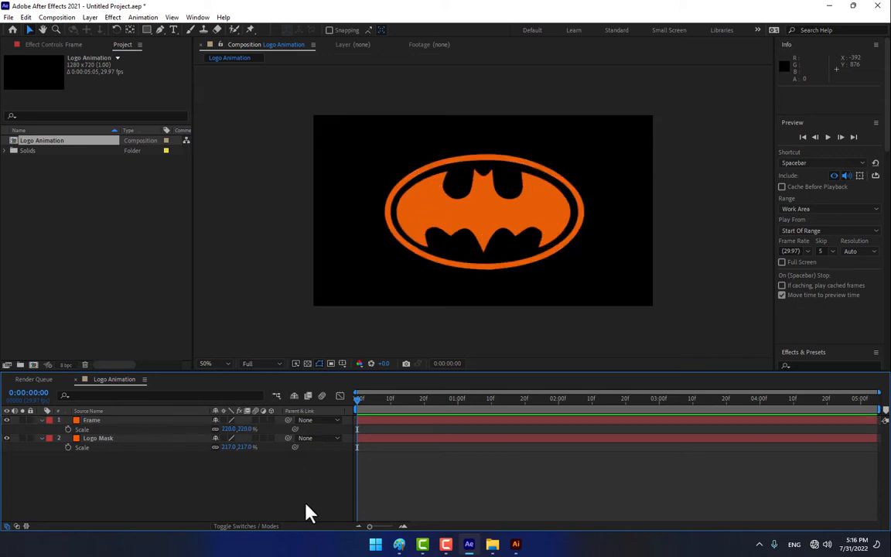
- Show the layer mode columns and add a new solid layer named E3D Logo
click(244, 527)
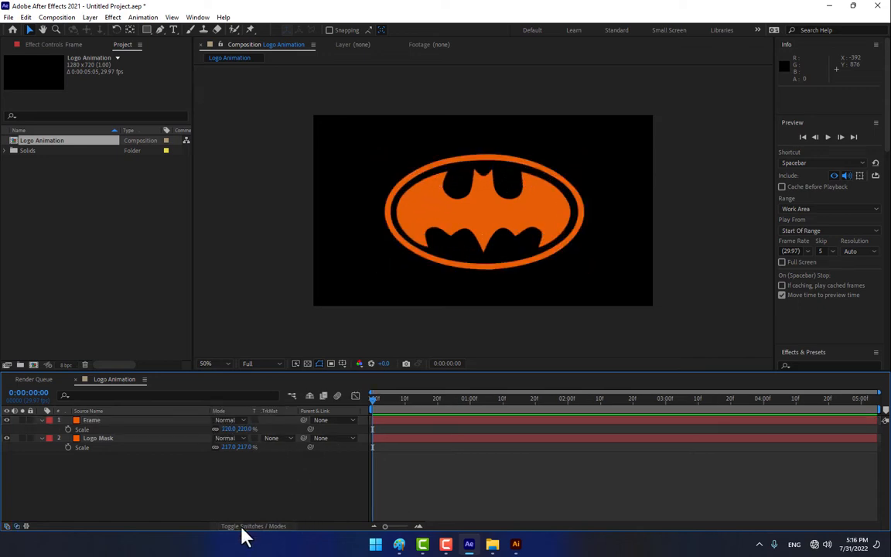
right_click(199, 516)
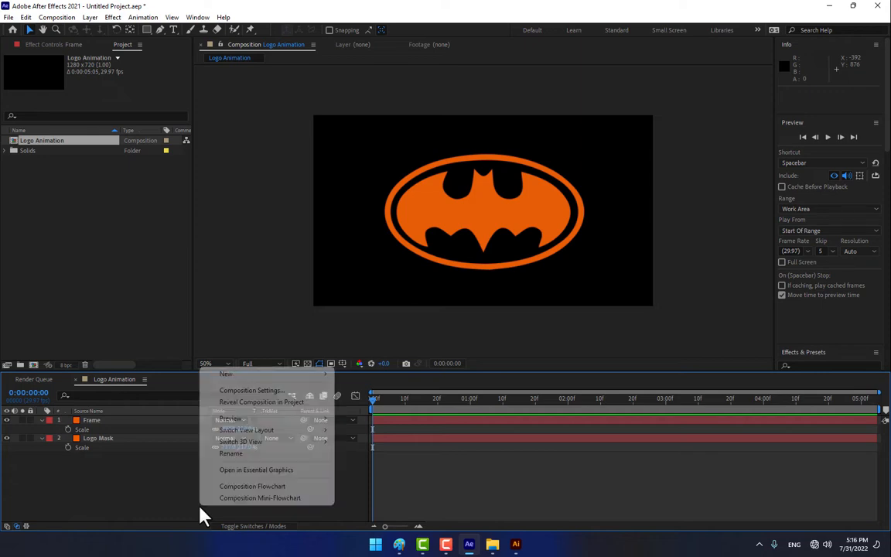
mouse_move(324, 372)
click(361, 402)
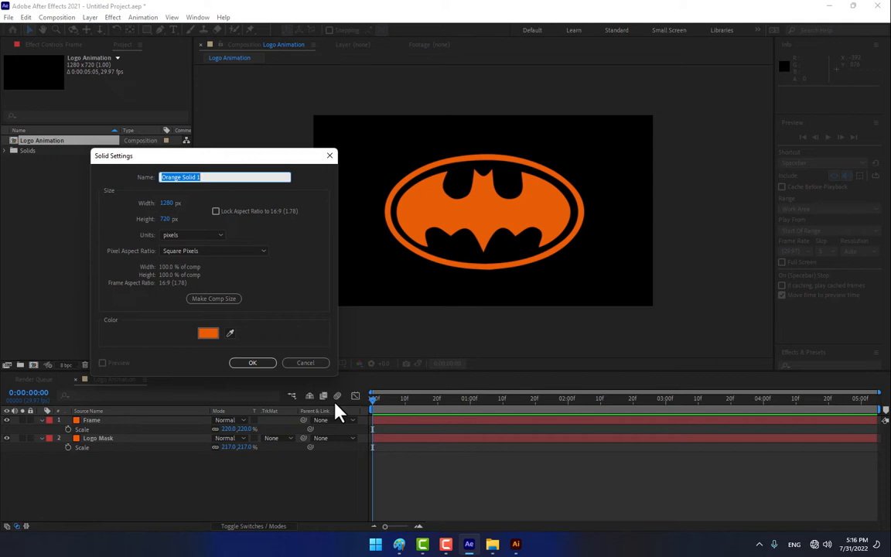
text(E3D Logo)
key(Return)
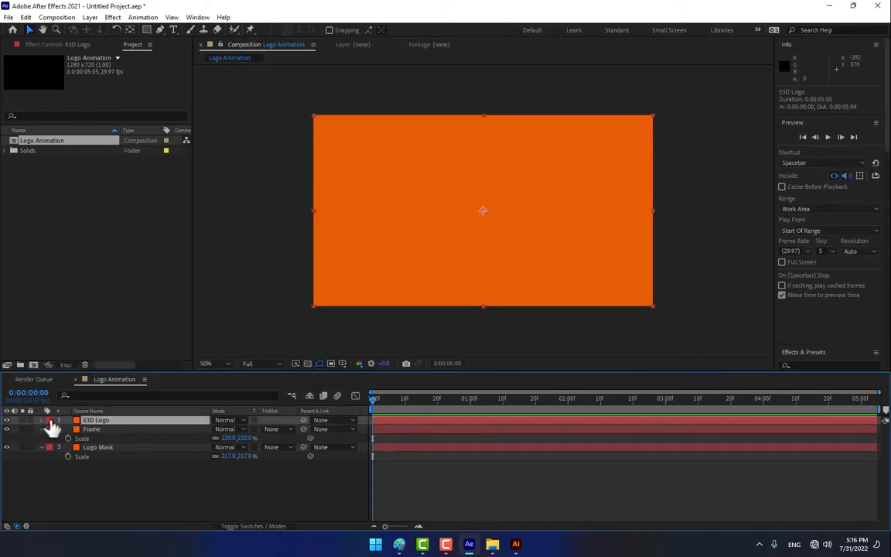
- Set the label colors to purple for E3D Logo, teal for Frame and tan for Logo Mask, and select the E3D Logo layer
click(50, 425)
click(69, 313)
click(50, 429)
click(70, 362)
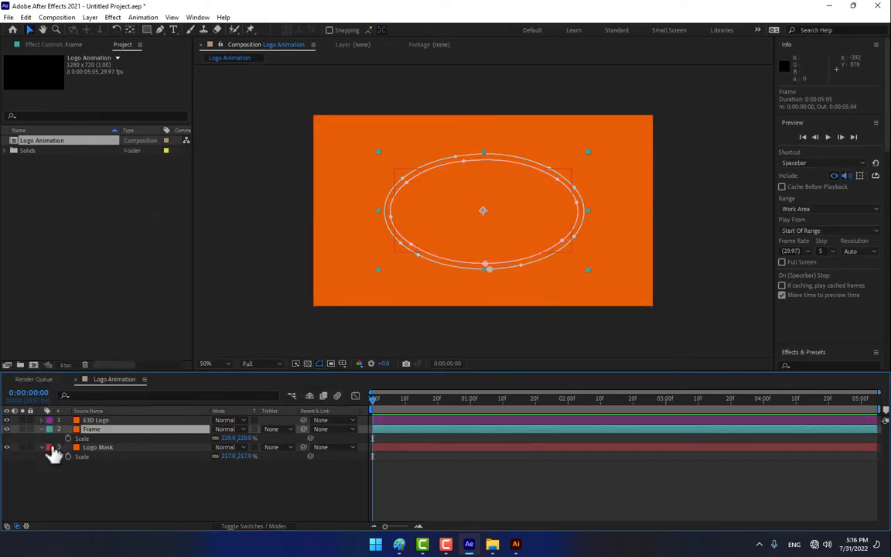
click(50, 448)
click(65, 432)
click(100, 422)
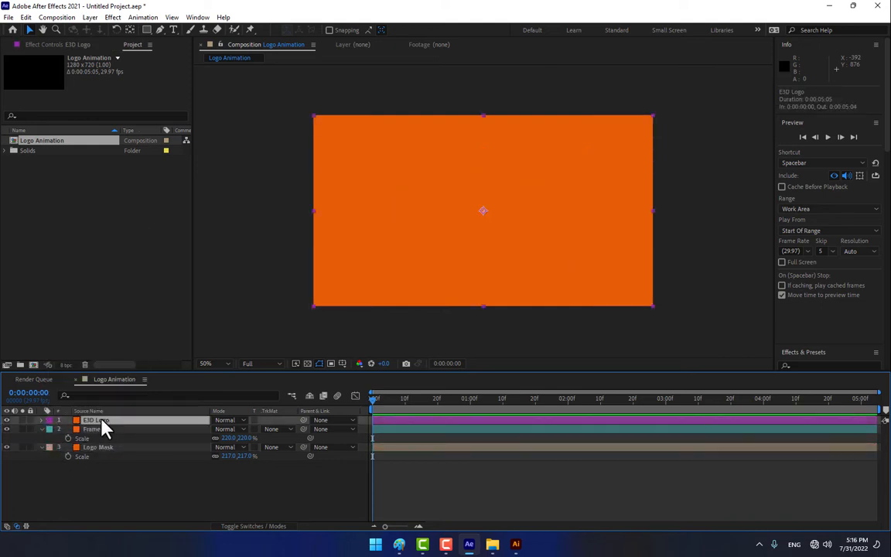
- Apply the Video Copilot Element effect to the E3D Logo layer
click(114, 18)
mouse_move(168, 282)
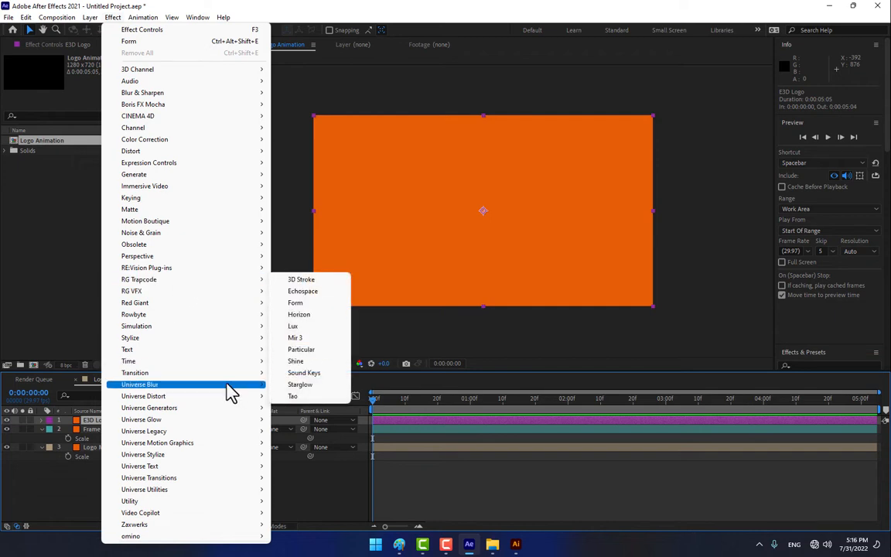
mouse_move(198, 513)
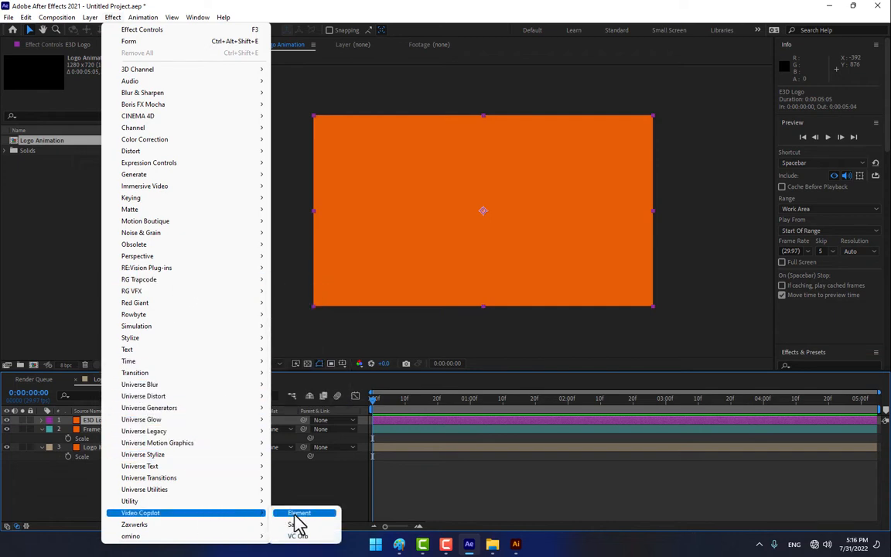
click(296, 514)
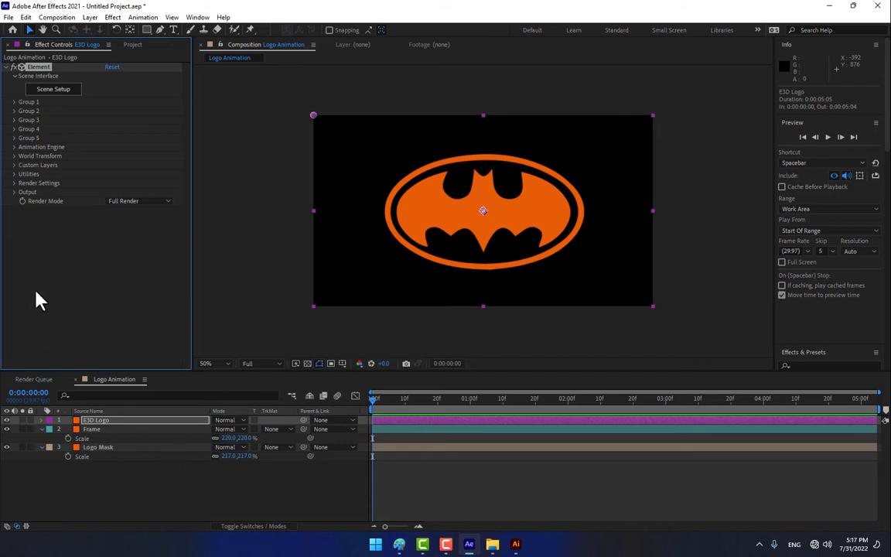
- Assign Logo Mask to Path Layer 1 and Frame to Path Layer 2 in the Element effect's custom text and masks
click(14, 166)
click(23, 175)
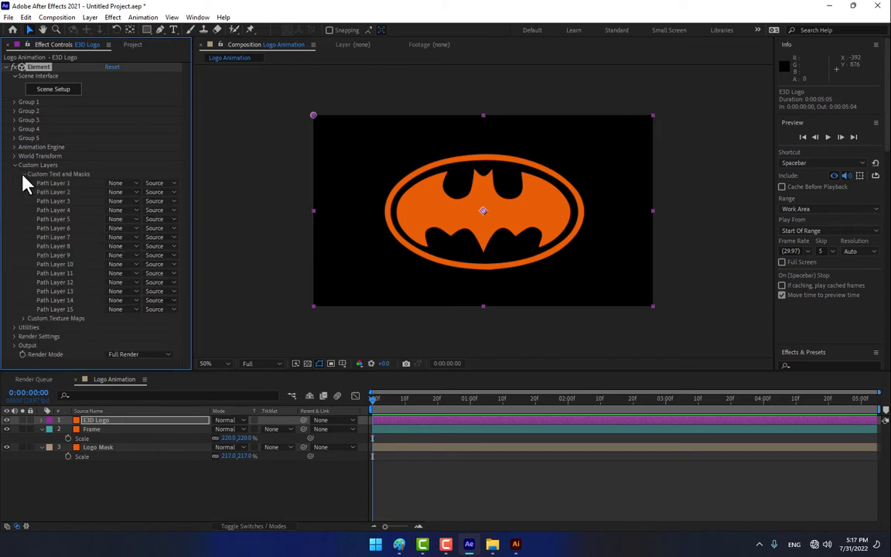
click(119, 184)
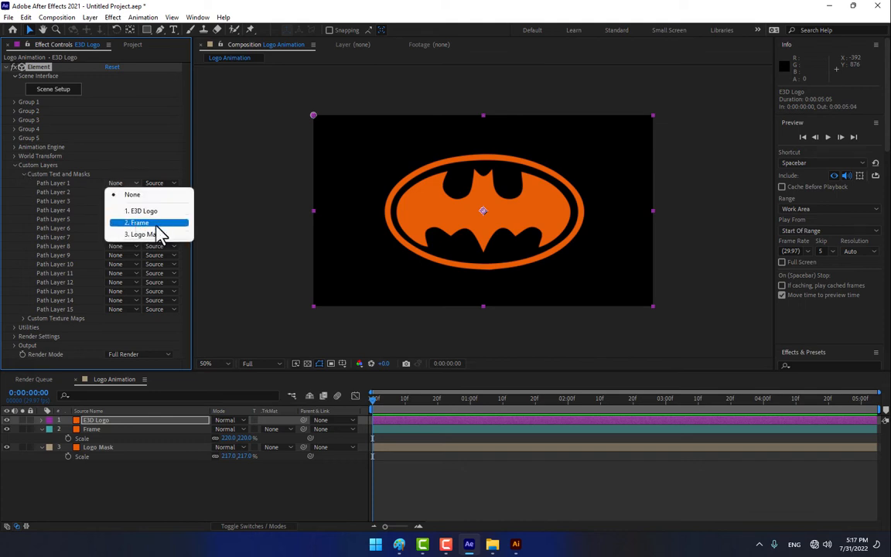
click(139, 235)
click(120, 192)
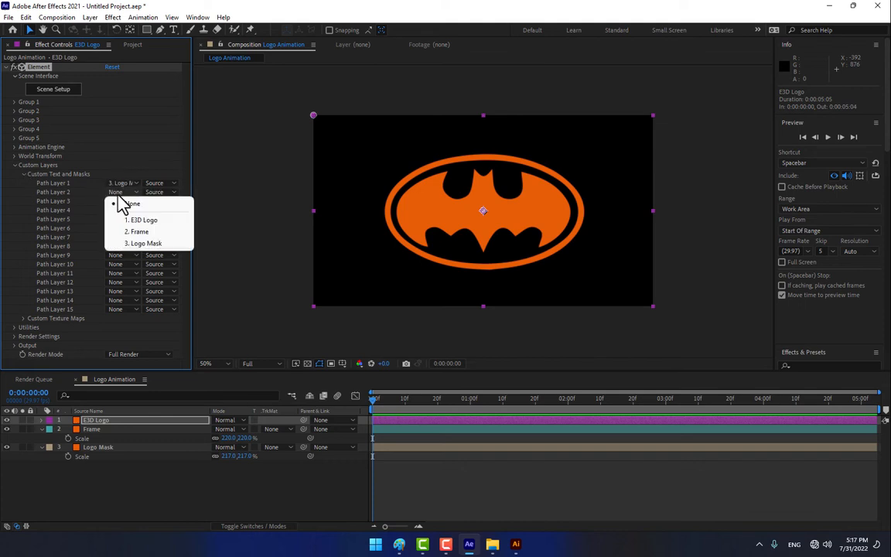
click(143, 233)
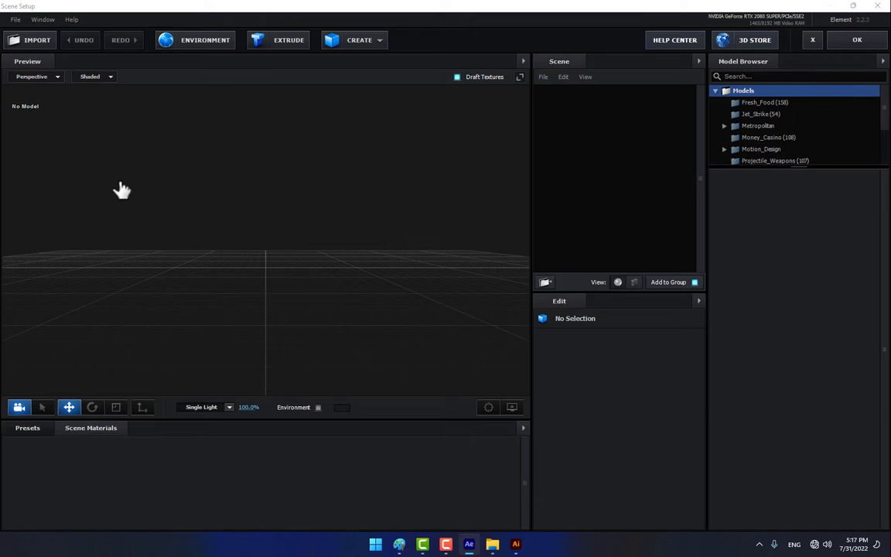
- Extrude the bat logo path in Element's Scene Setup and apply the Gold_Rim physical bevel preset to the model
click(289, 41)
drag(363, 247, 395, 265)
click(44, 428)
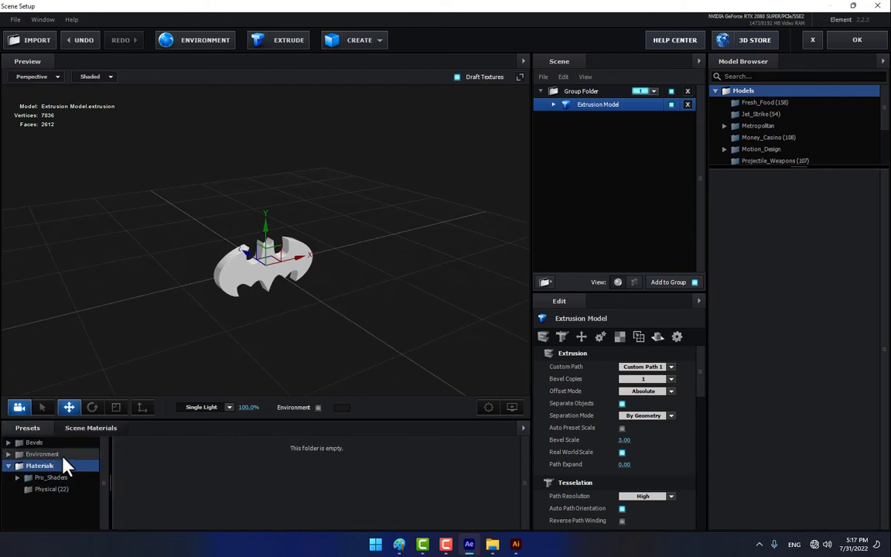
click(46, 443)
click(48, 455)
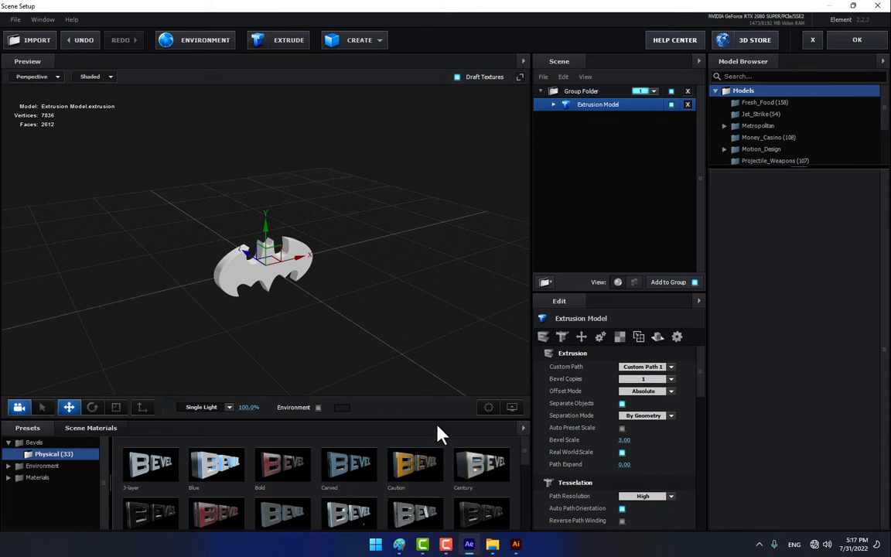
drag(434, 419, 426, 334)
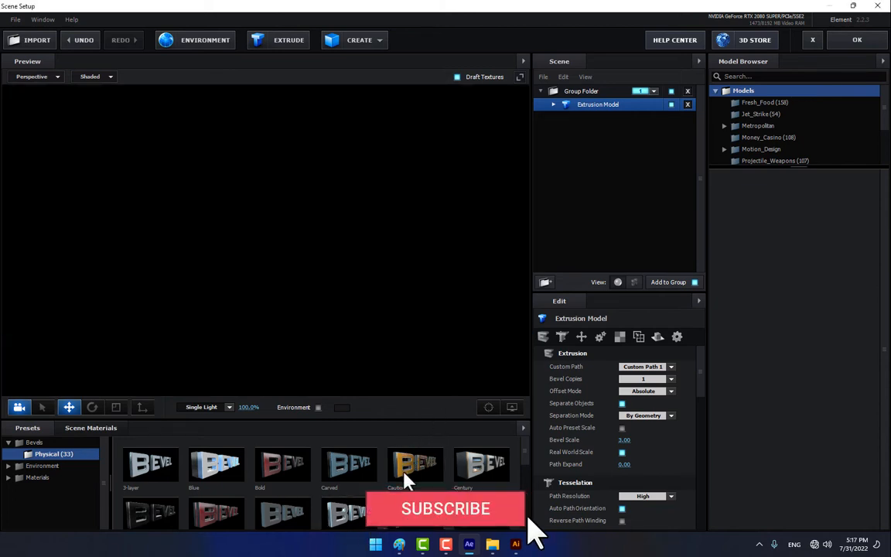
scroll(405, 468, down, 3)
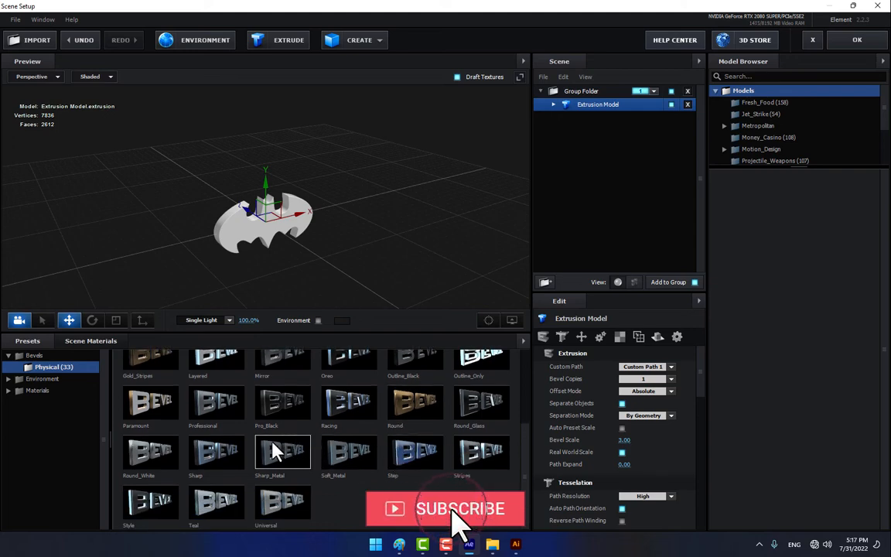
scroll(273, 452, up, 1)
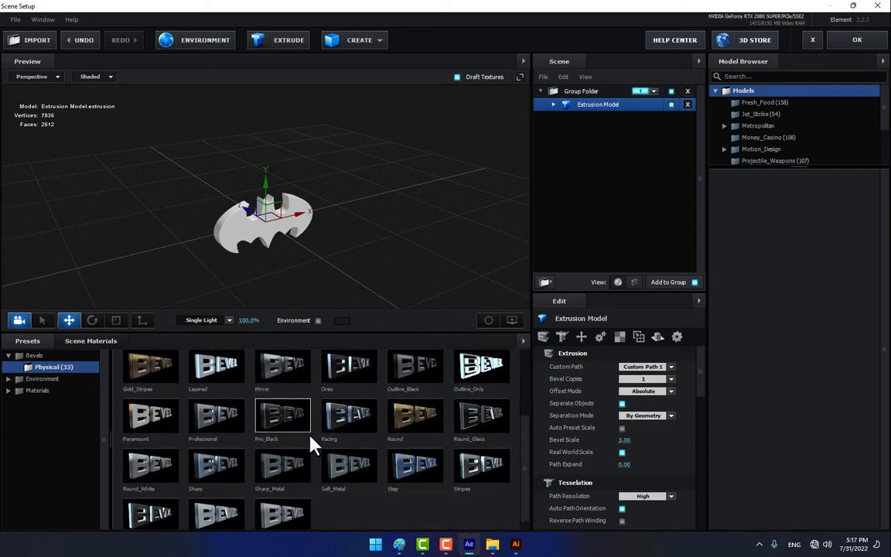
scroll(311, 441, up, 2)
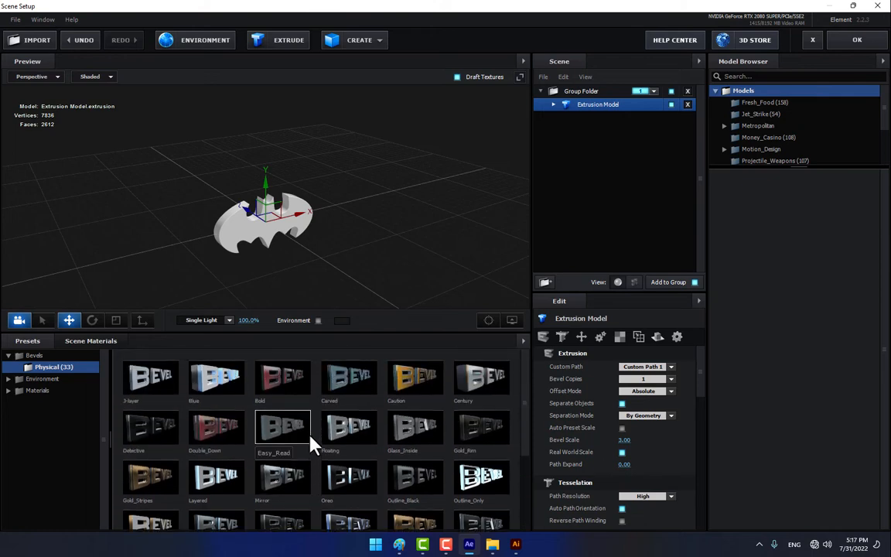
click(477, 430)
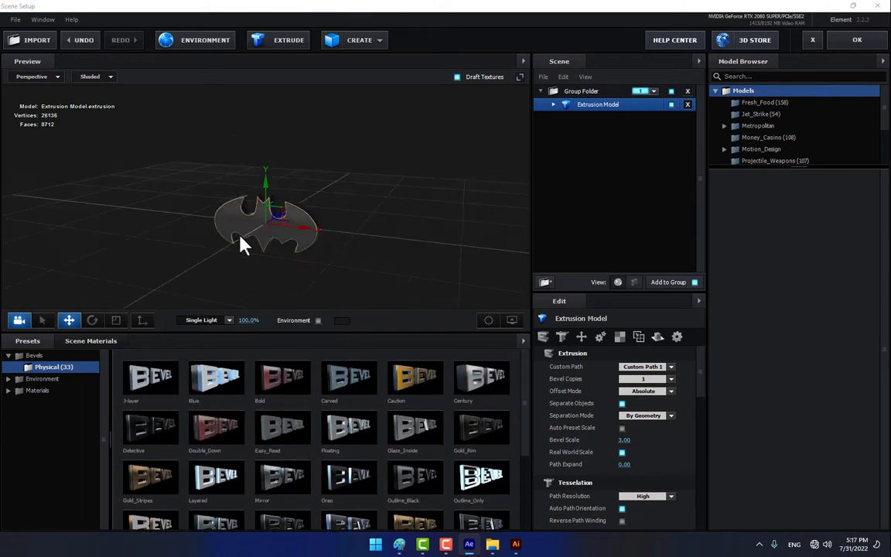
drag(239, 244, 283, 244)
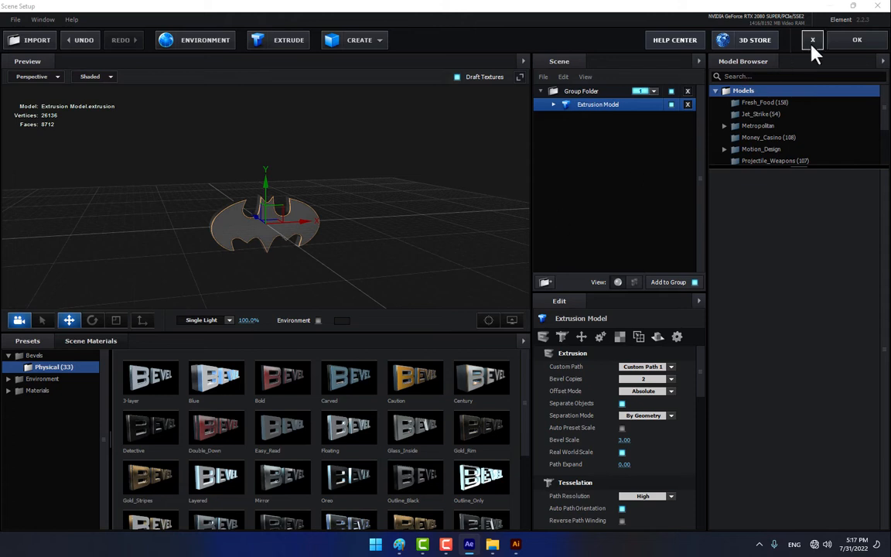
- Duplicate the bat extrusion model and set the copy's custom path to Custom Path 2 for the oval frame
right_click(606, 106)
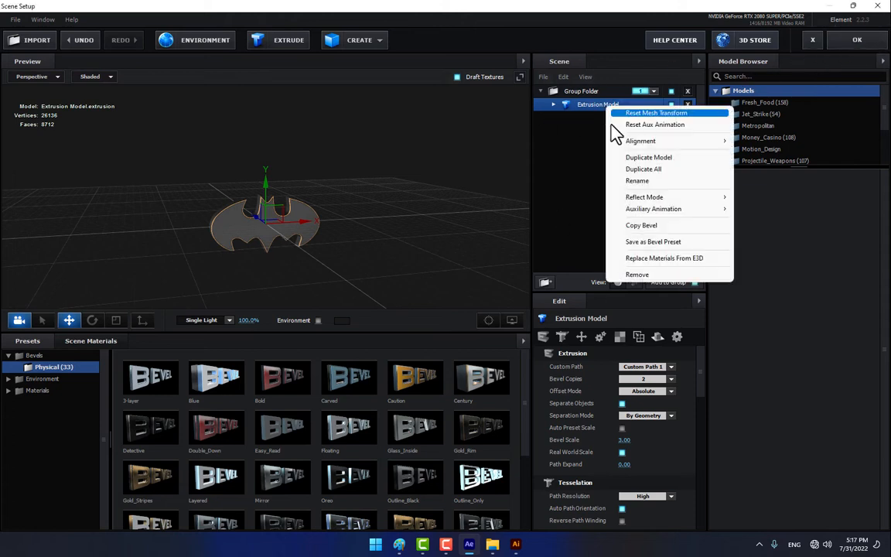
click(634, 159)
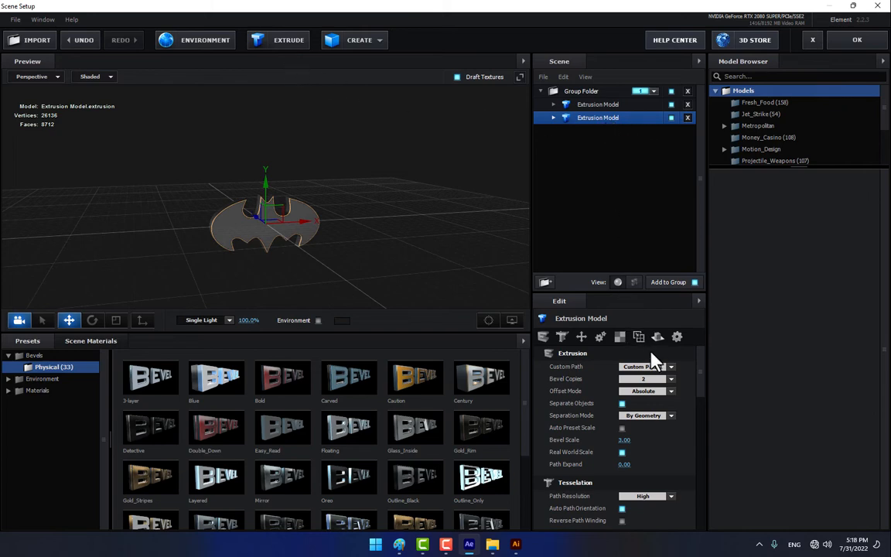
click(669, 367)
click(678, 213)
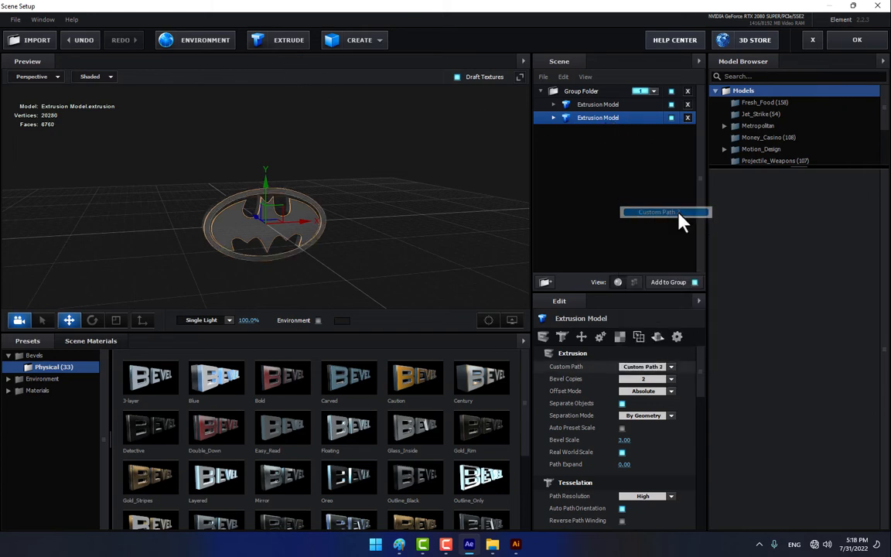
drag(244, 255, 270, 196)
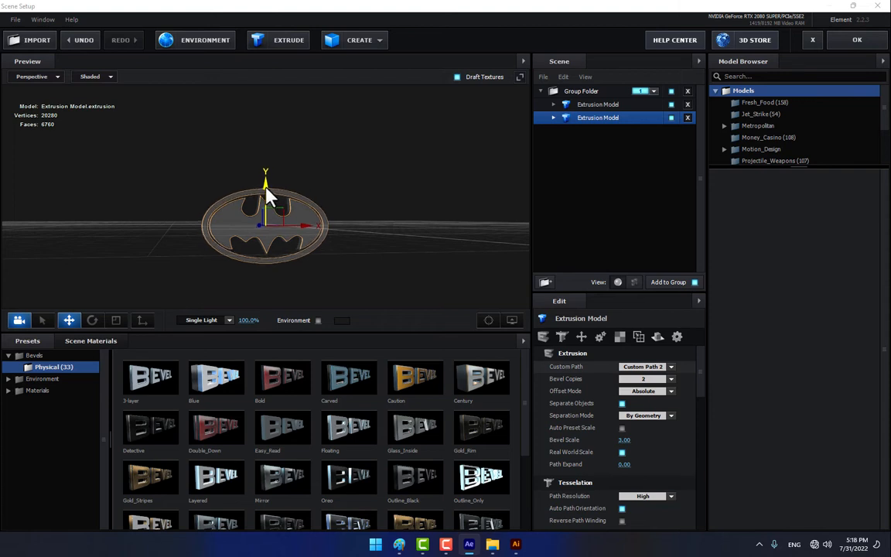
drag(285, 263, 359, 265)
- Load Basic_2K_14.dds as the scene's environment texture and accept the scene setup
click(202, 42)
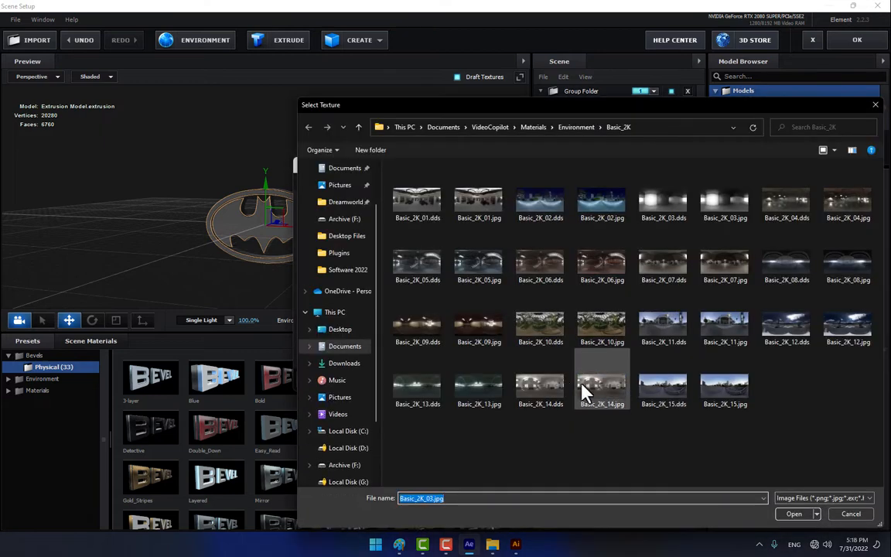
double_click(541, 382)
click(571, 379)
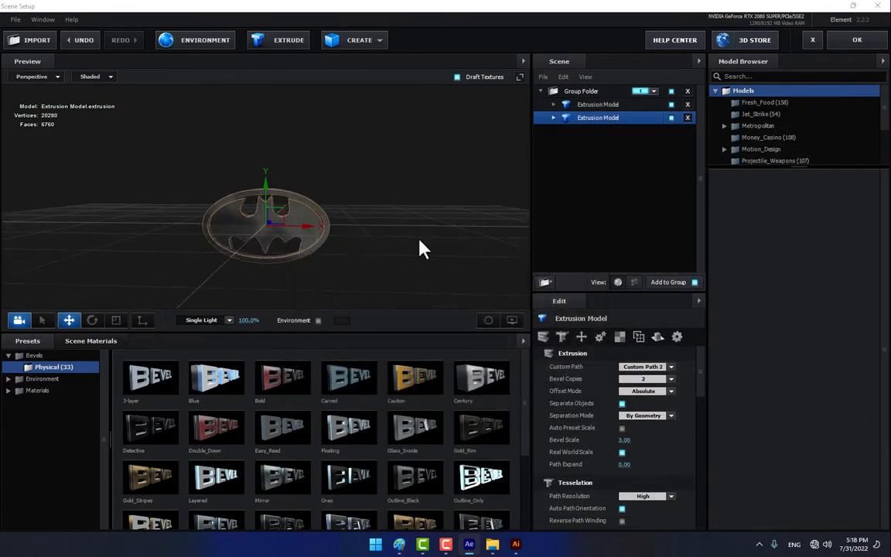
mouse_move(419, 248)
mouse_down()
mouse_move(456, 248)
mouse_move(424, 261)
mouse_move(435, 249)
mouse_up()
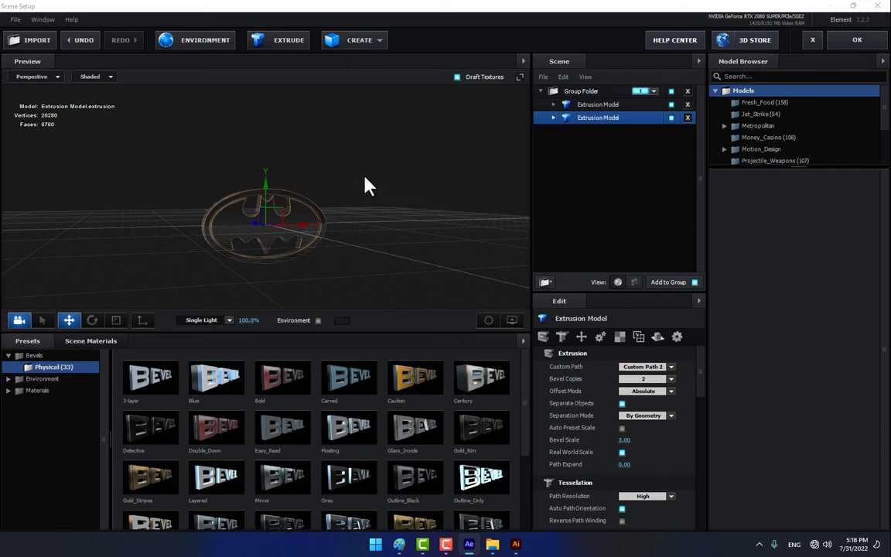
click(856, 45)
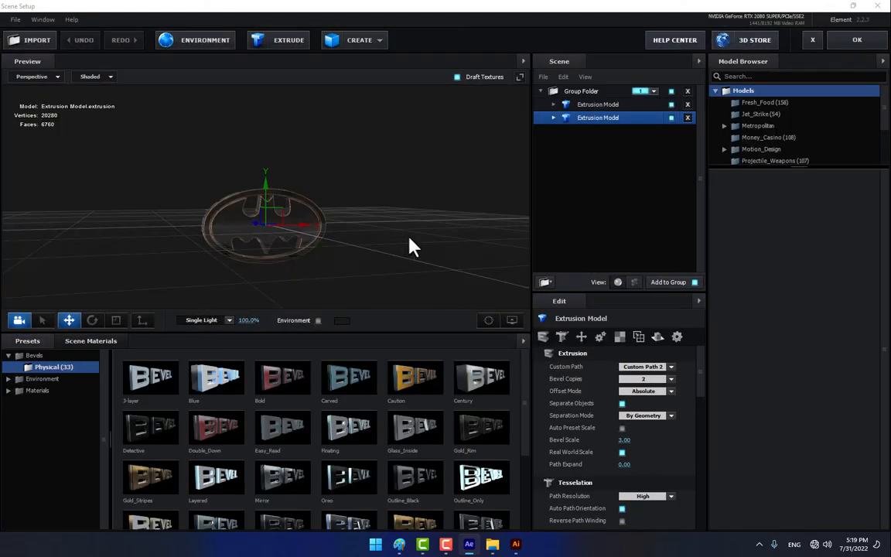
- Replace the Gold_Basic material on the oval frame's extrusion model with the physical Bright_Light material
click(553, 118)
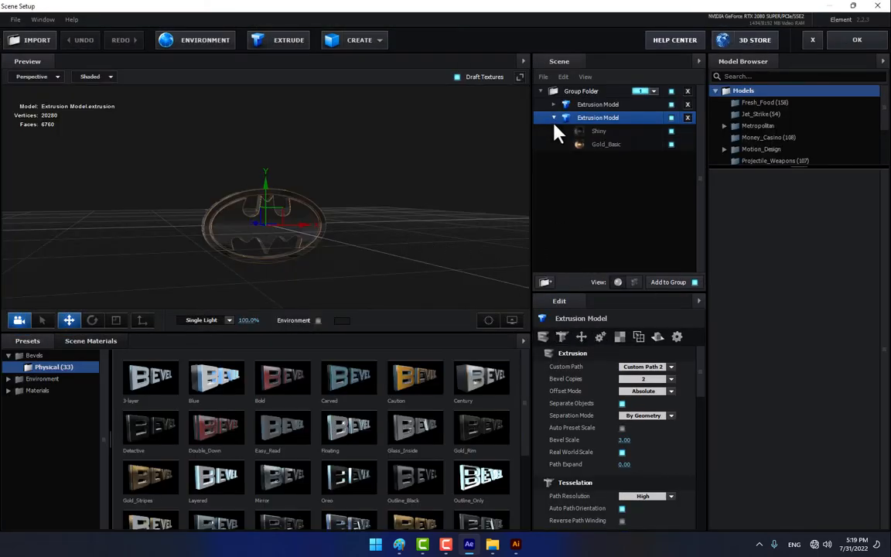
click(614, 144)
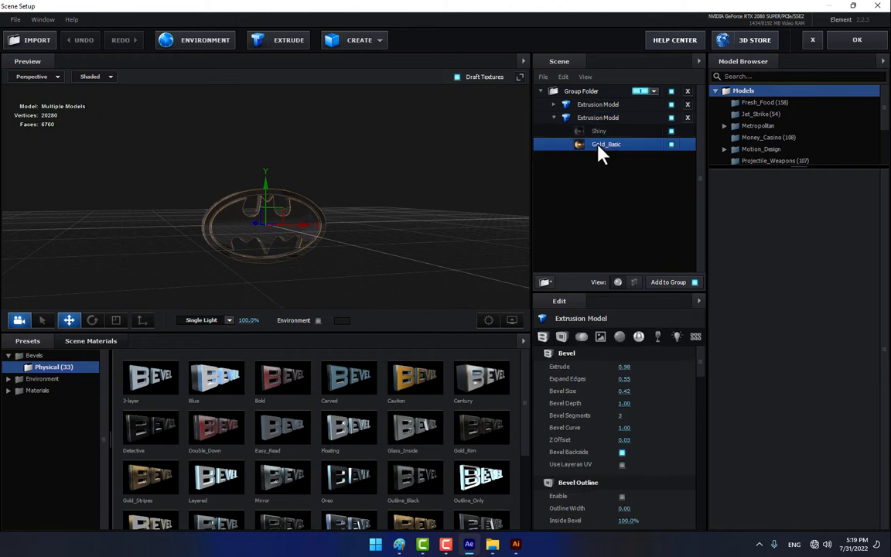
click(671, 145)
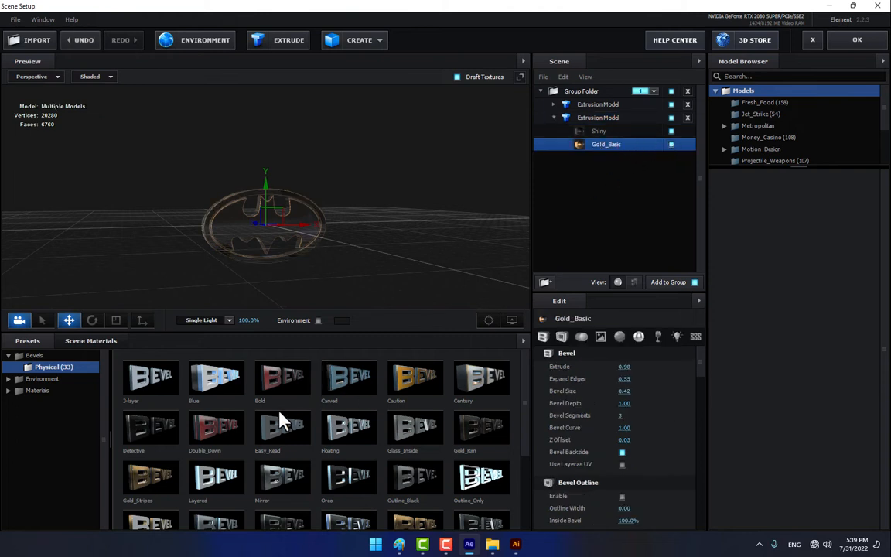
click(31, 391)
click(48, 401)
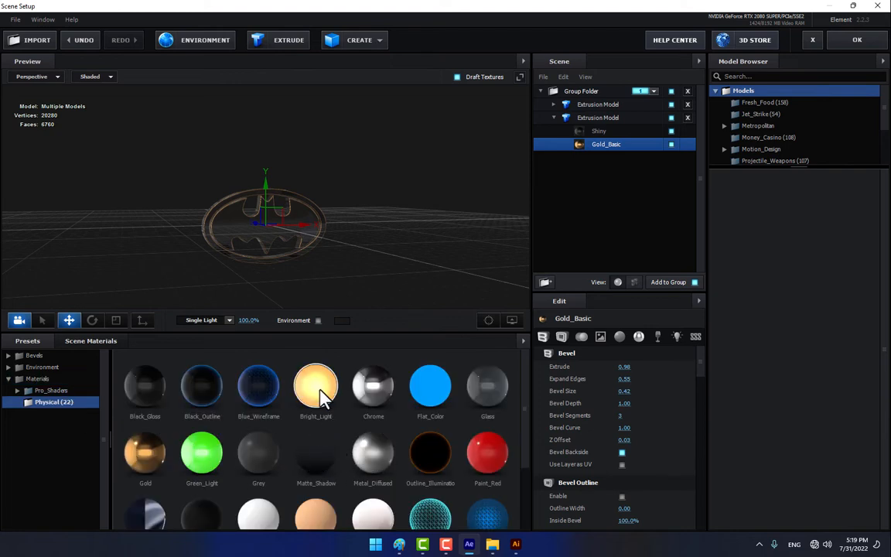
drag(318, 391, 636, 150)
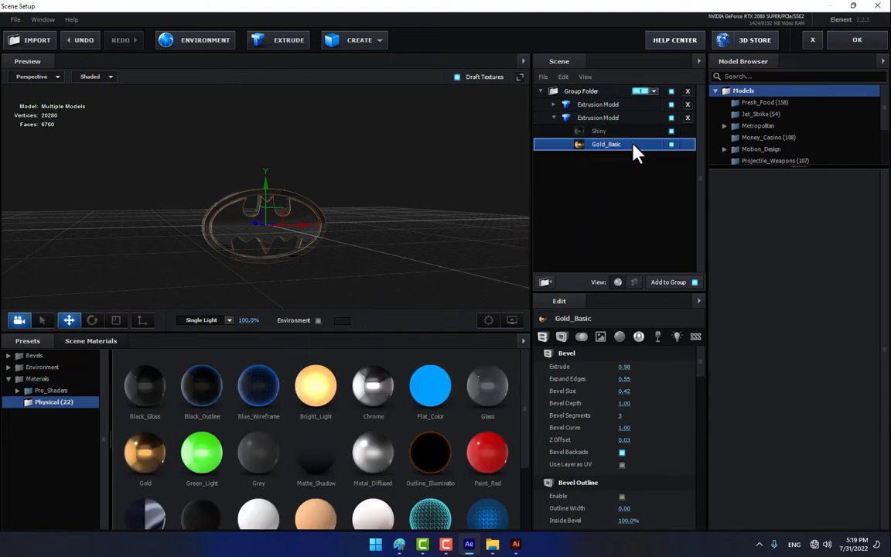
drag(314, 293, 481, 207)
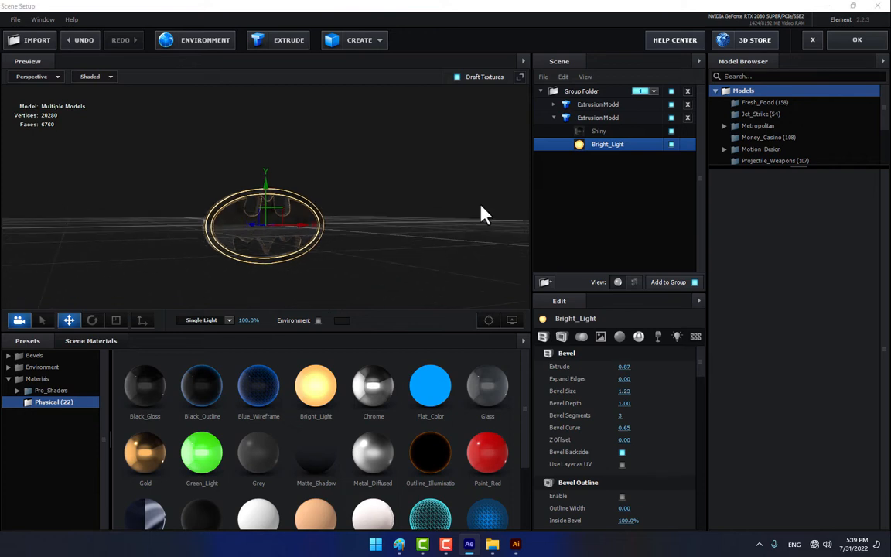
- Replace the bat model's Gold_Basic material with Bright_Light and accept the scene to return to the composition
click(553, 105)
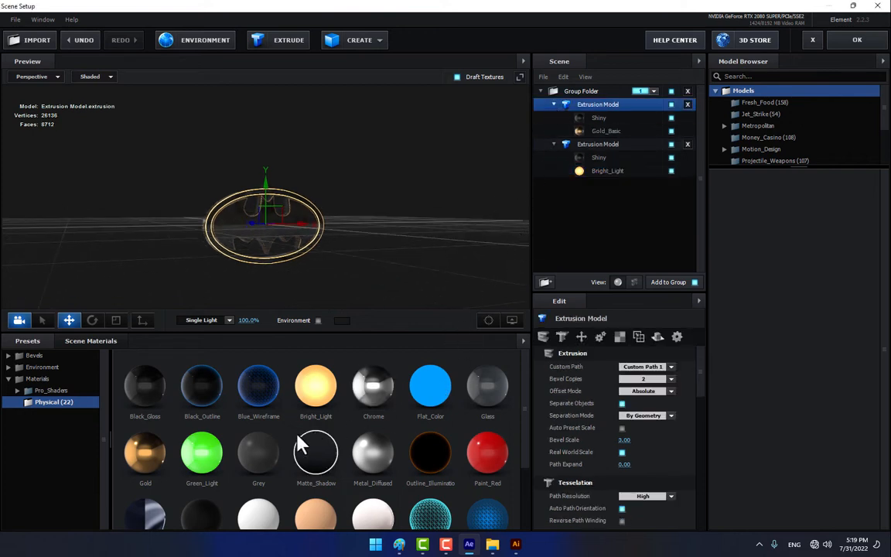
drag(309, 379, 616, 133)
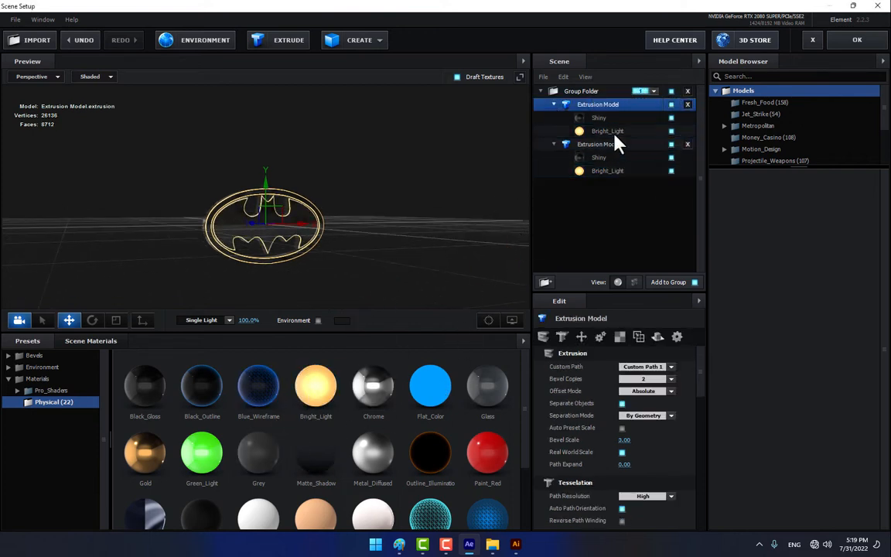
click(855, 40)
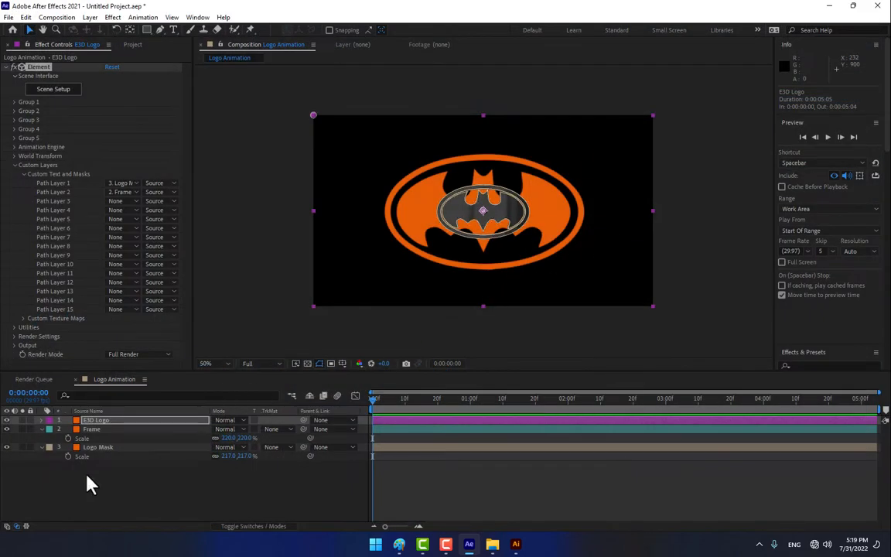
- Hide the Frame and Logo Mask layers and clear the layer selection
click(7, 429)
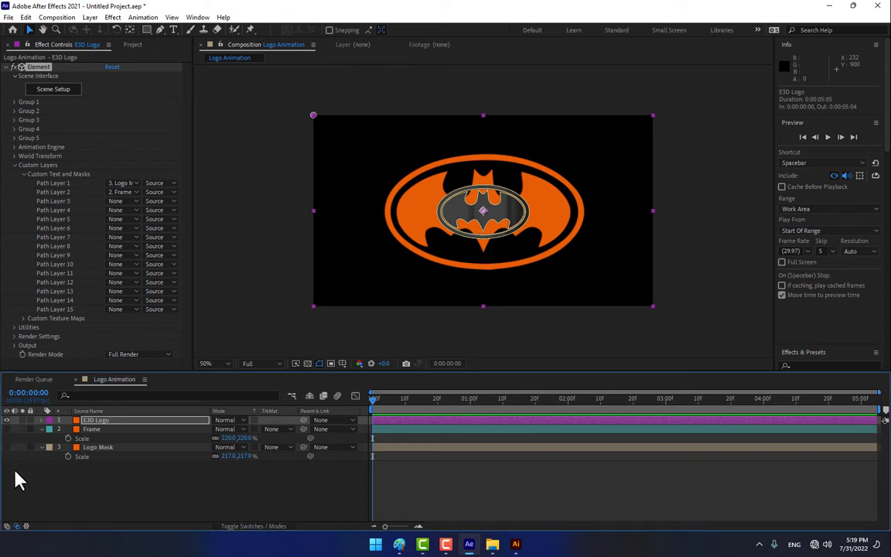
click(77, 489)
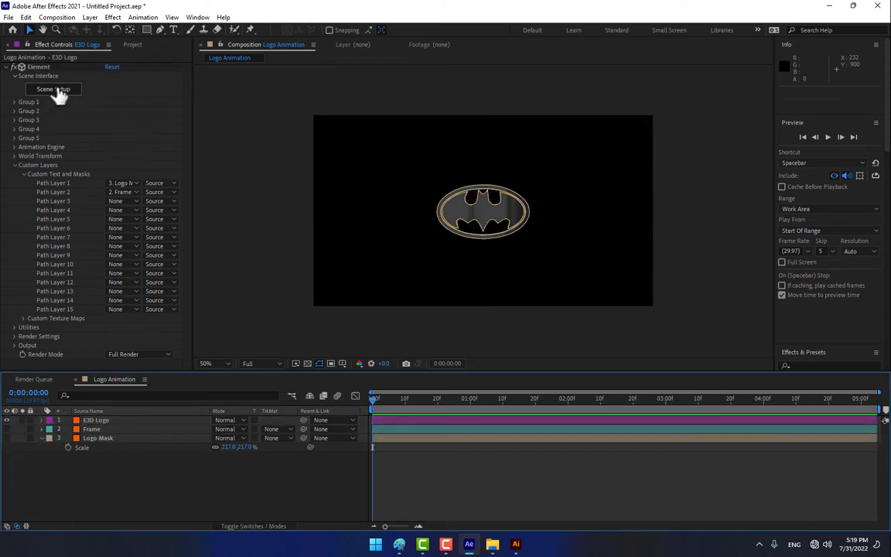
- Add a two-node camera named Camera 1 to the Logo Animation composition, choosing a lens preset
right_click(173, 468)
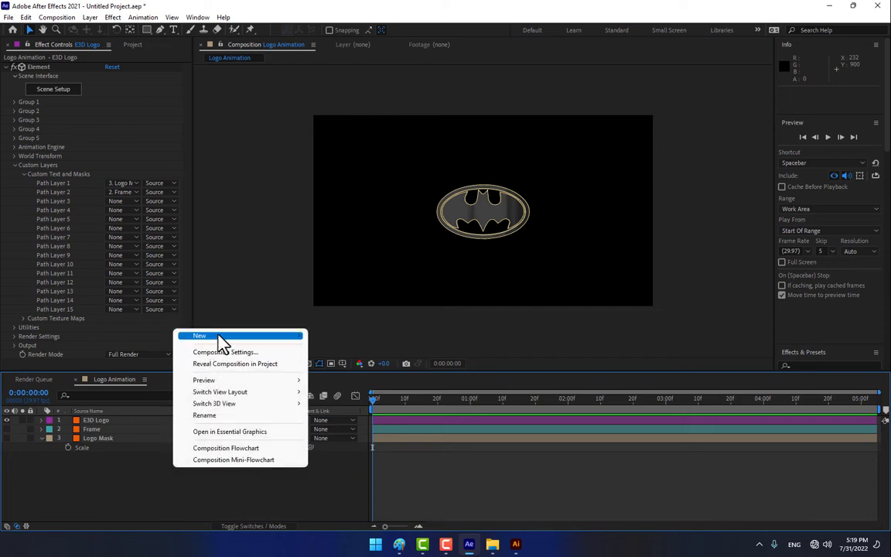
mouse_move(220, 335)
click(370, 395)
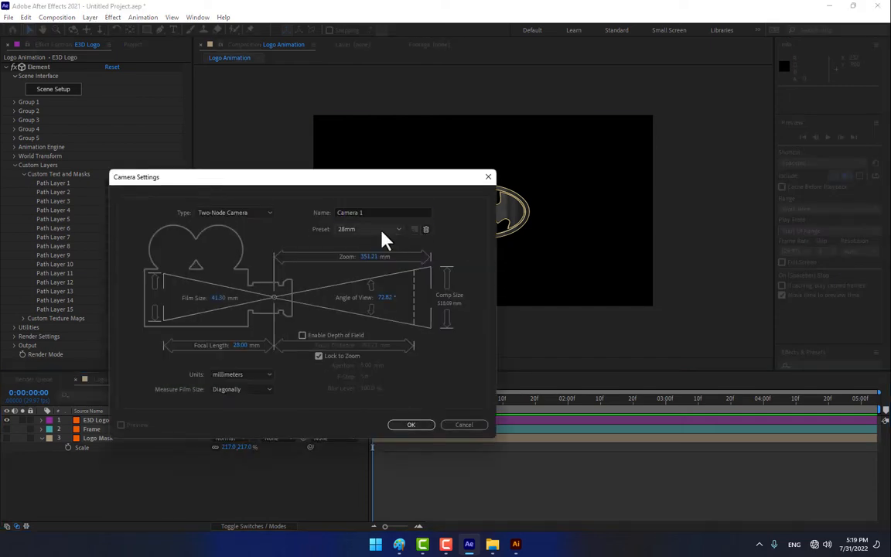
click(382, 230)
click(373, 280)
click(410, 426)
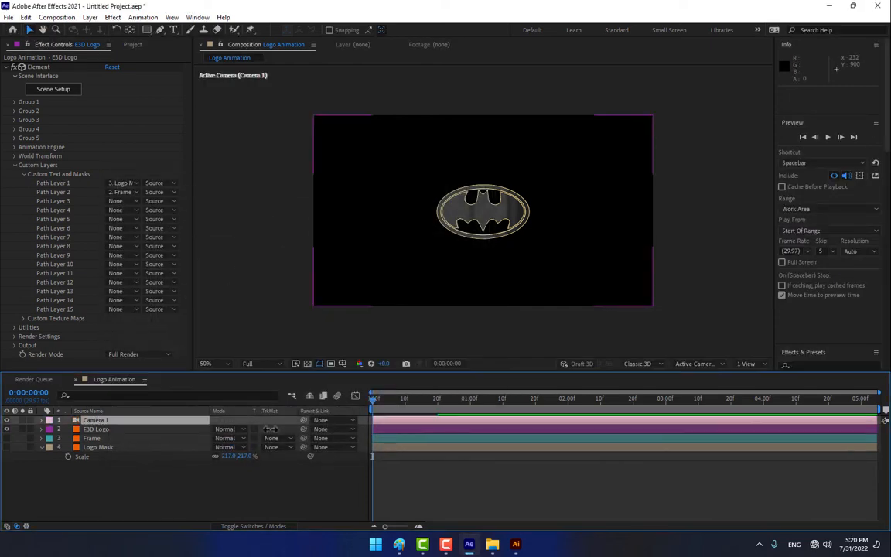
- Set the Group 1 particle size of the E3D Logo layer's Element effect to 21.20
click(98, 430)
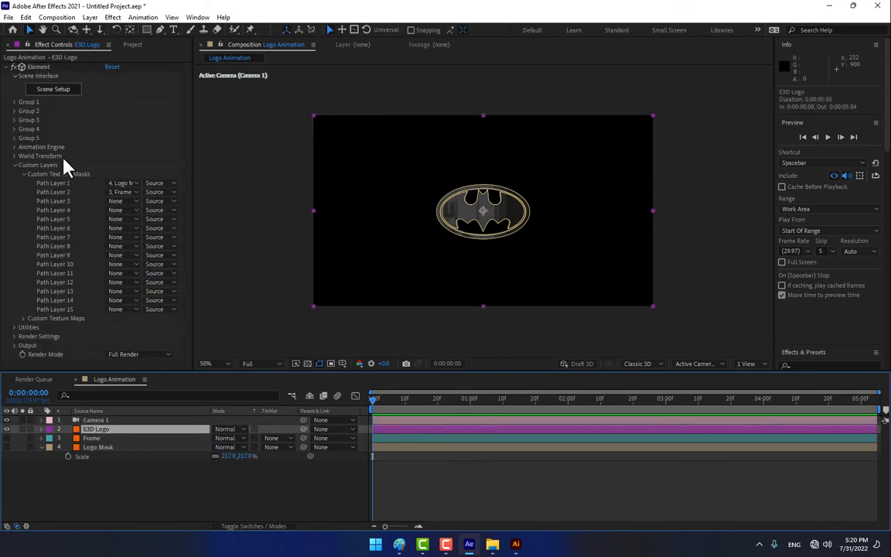
click(14, 102)
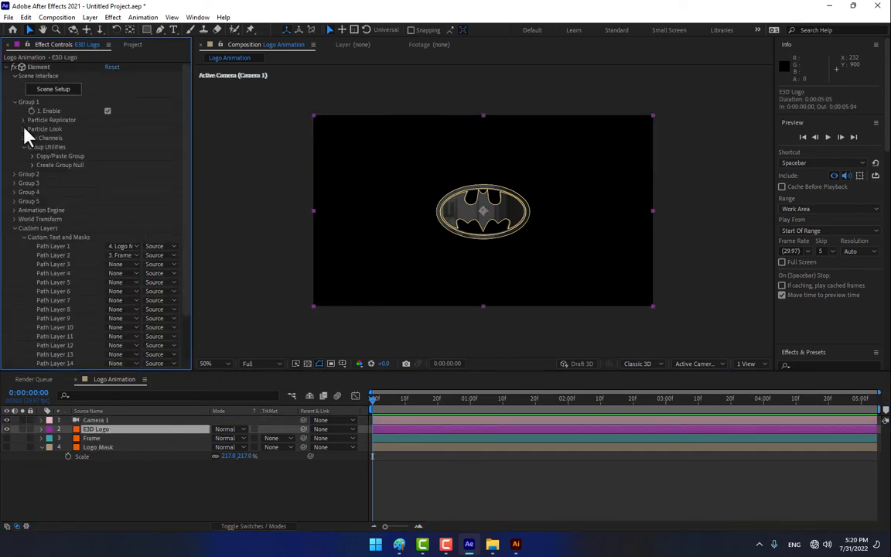
click(24, 129)
drag(112, 137, 173, 140)
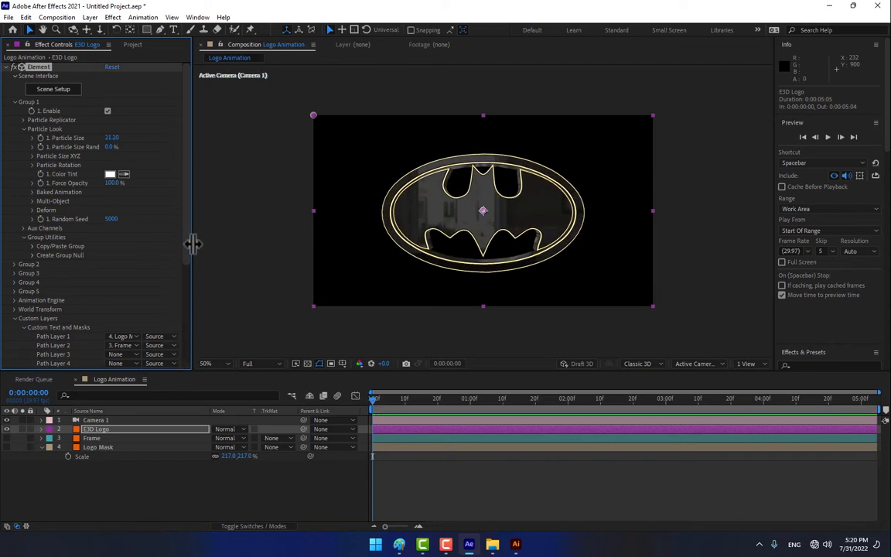
- Enable Element's glow in the render settings with intensity 0.2 and radius 1.60, and switch the glow back off
drag(190, 227, 189, 313)
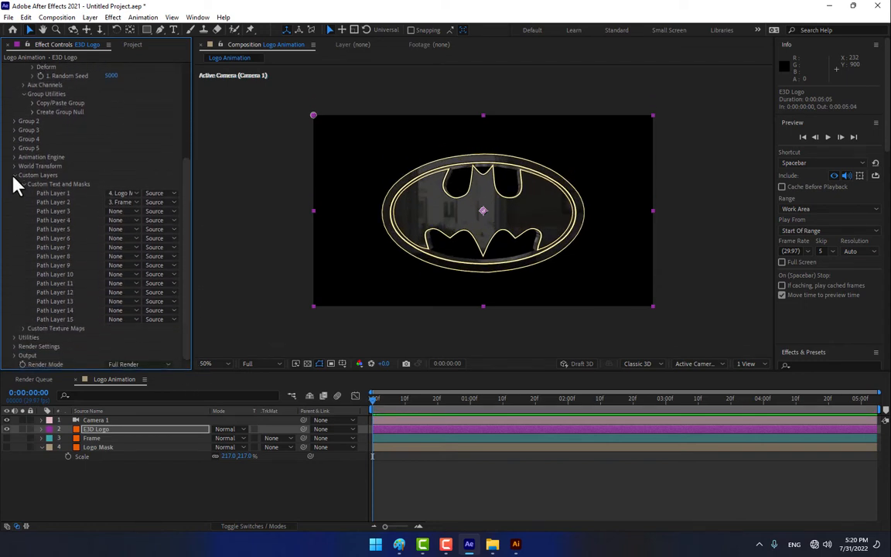
click(13, 177)
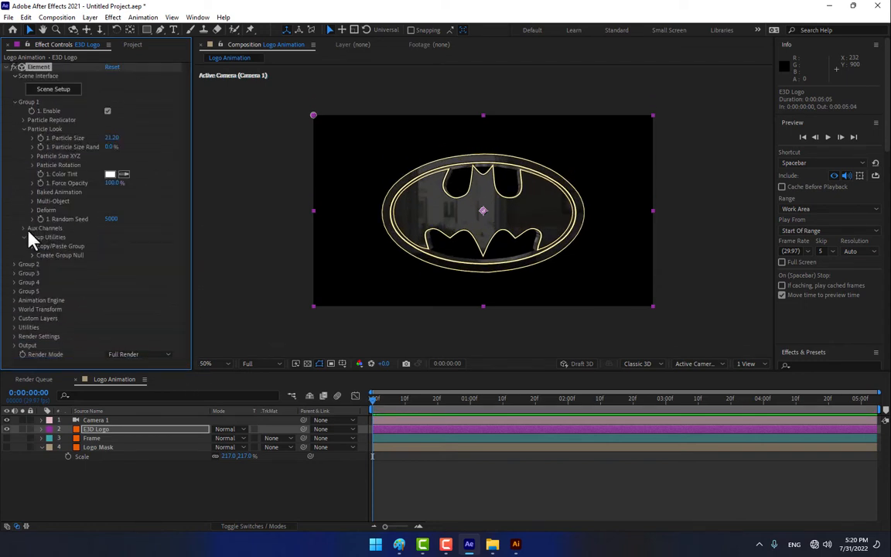
click(14, 336)
scroll(71, 320, down, 3)
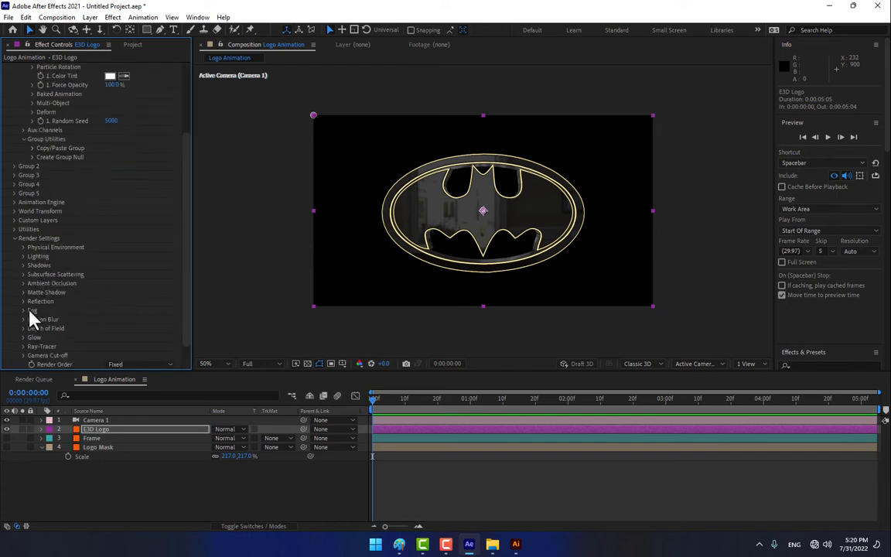
click(28, 338)
scroll(23, 325, down, 4)
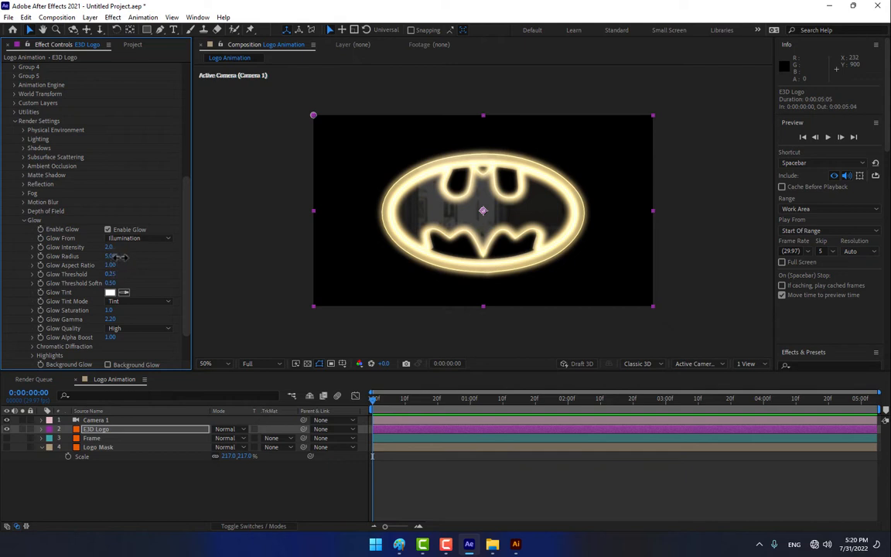
drag(111, 256, 79, 273)
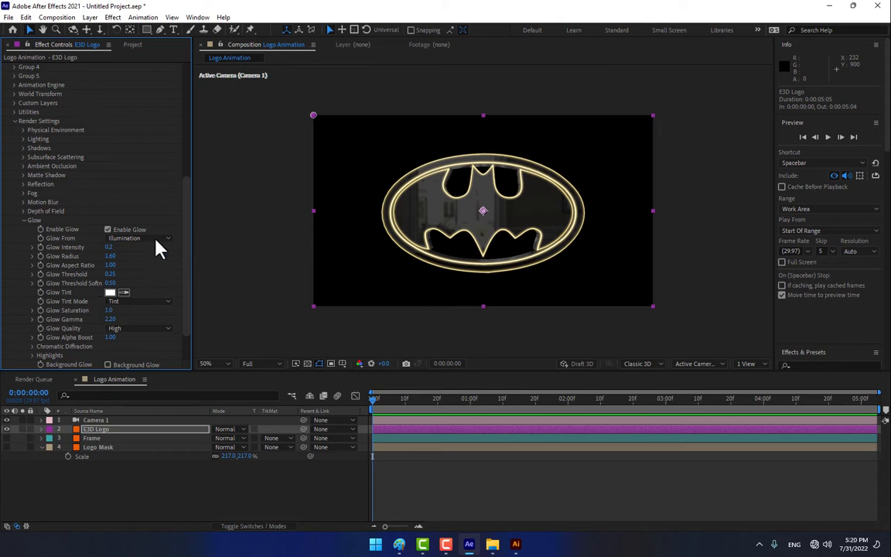
click(108, 229)
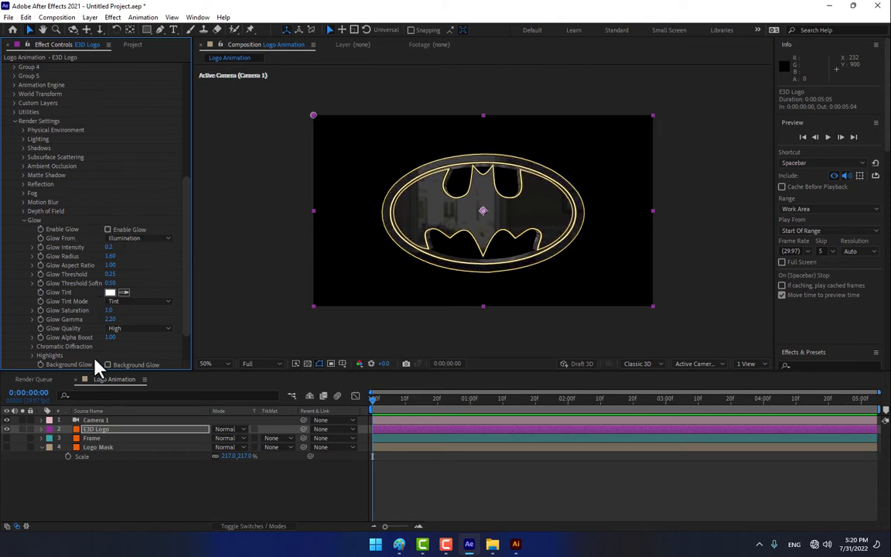
click(137, 498)
- Start importing a file into the project and browse to Documents > VideoCopilot > Materials > Environment
click(133, 44)
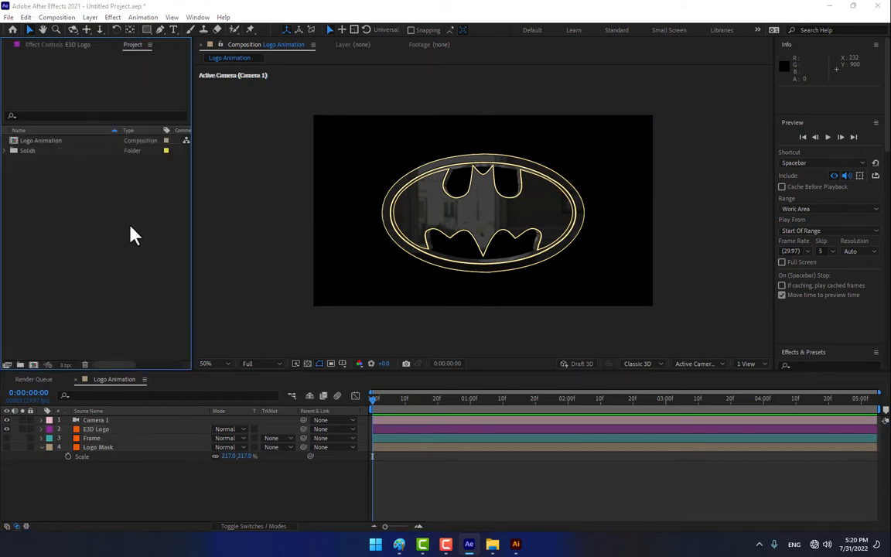
double_click(133, 232)
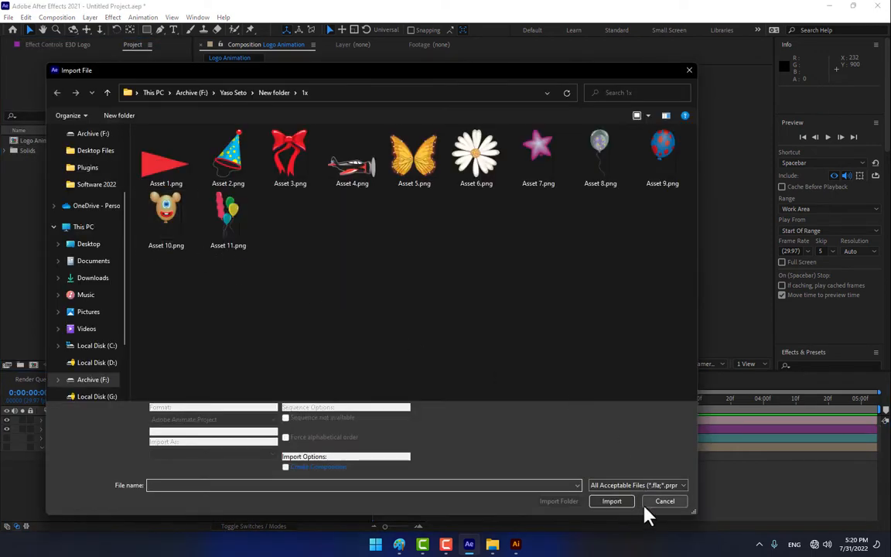
click(86, 227)
click(89, 262)
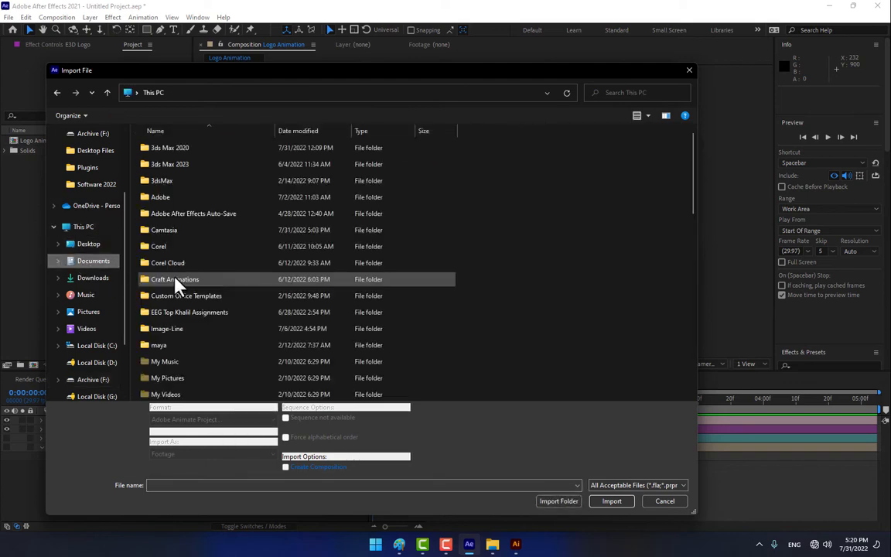
scroll(198, 304, down, 10)
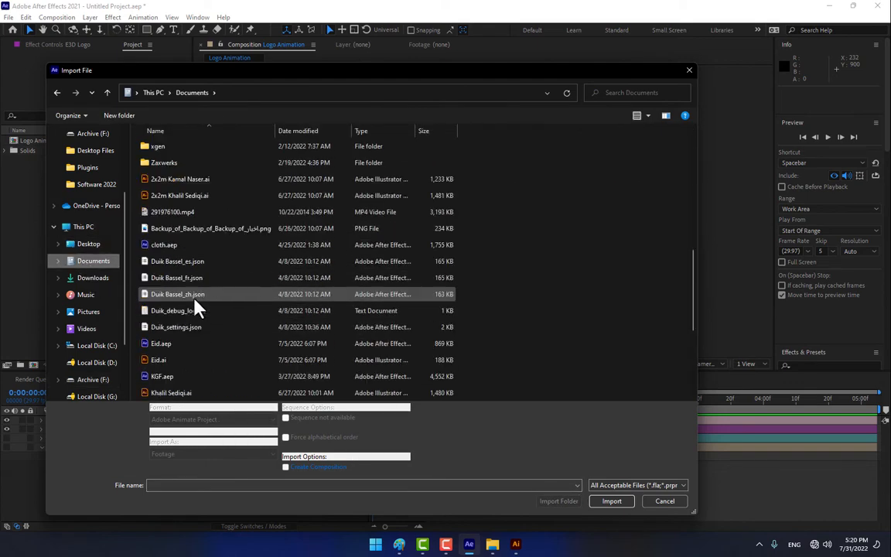
scroll(198, 304, up, 2)
double_click(174, 215)
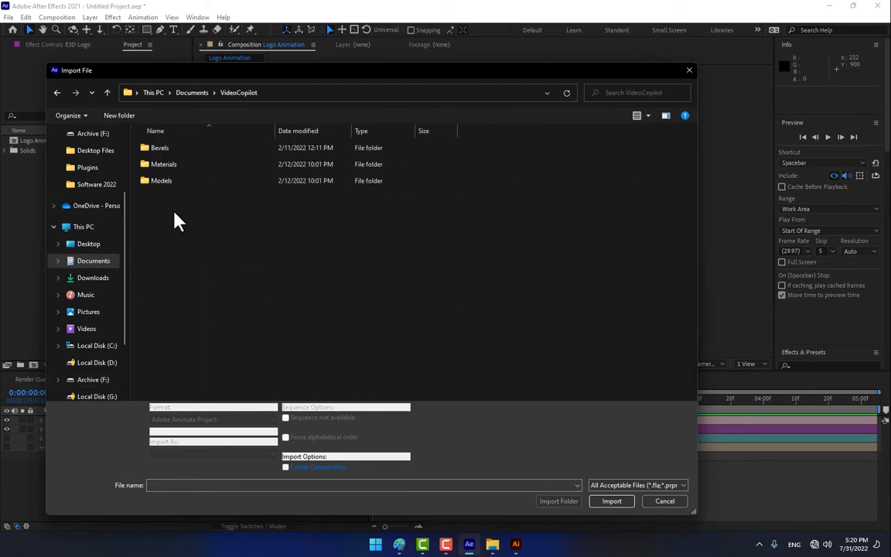
double_click(167, 165)
double_click(174, 151)
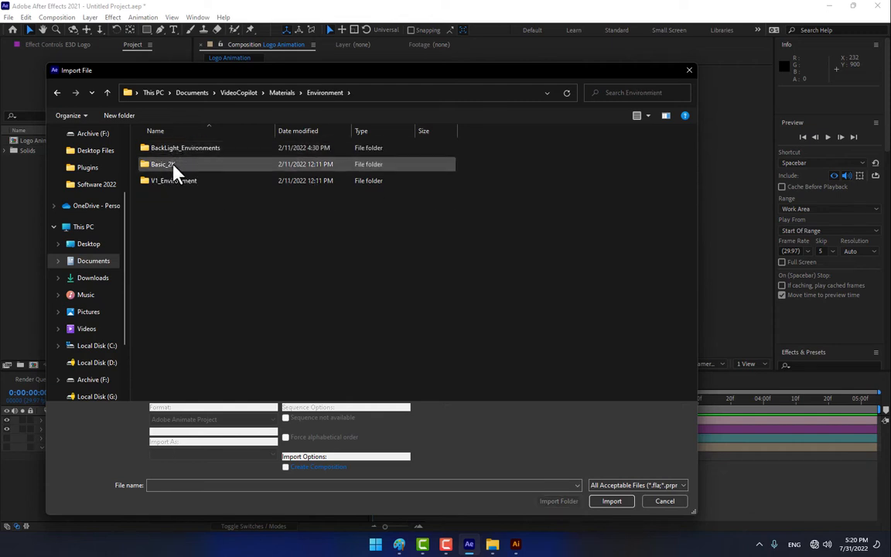
- Import Underpass.png from the V1_Environment folder and add it as the bottom layer of the composition
double_click(172, 164)
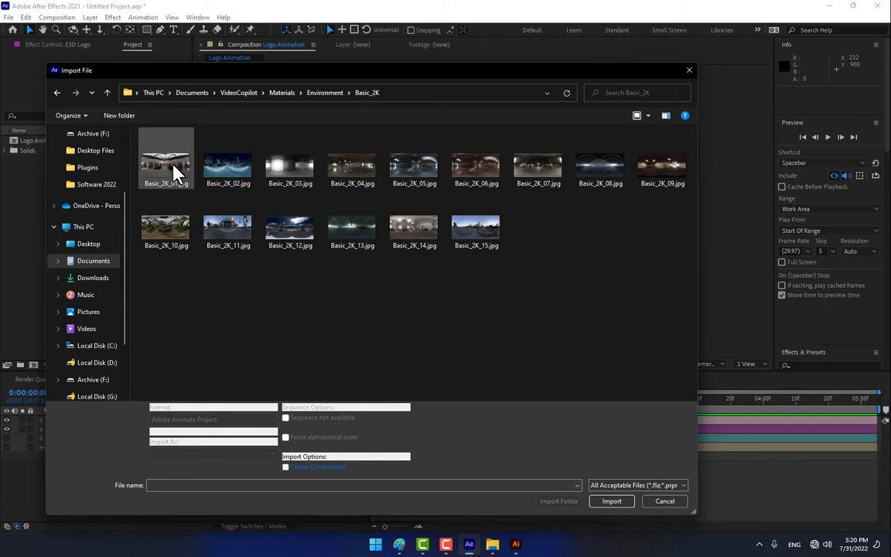
click(328, 94)
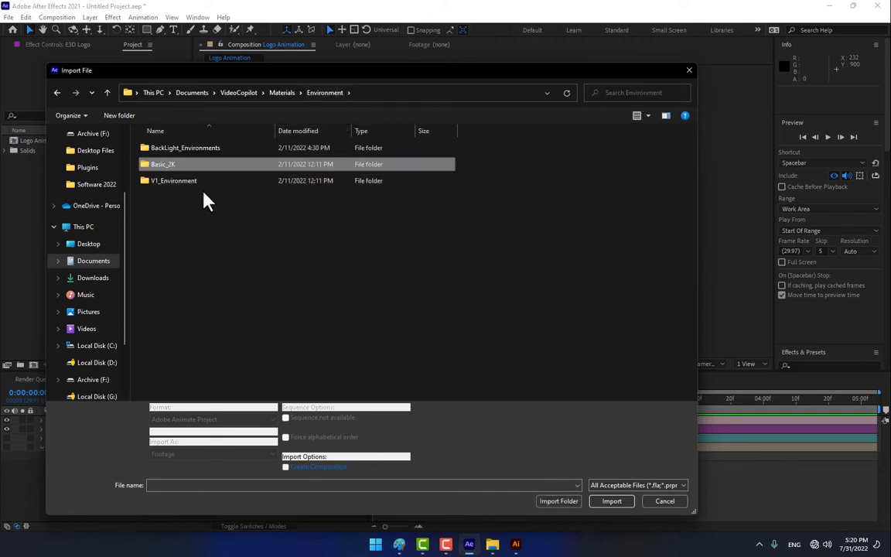
double_click(181, 183)
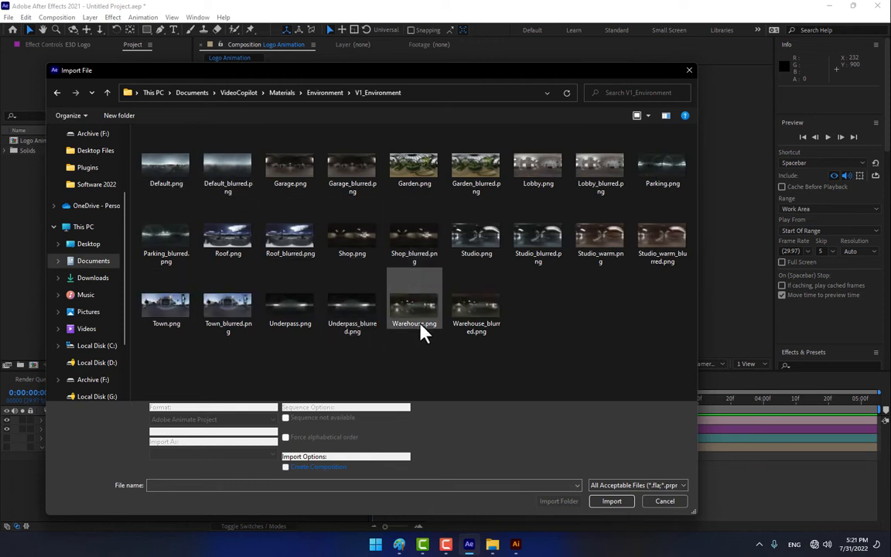
click(293, 308)
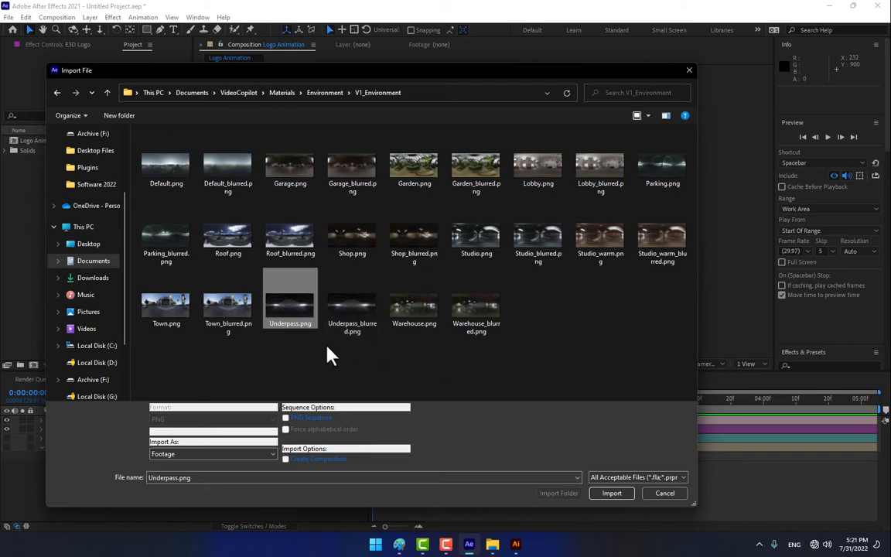
click(602, 495)
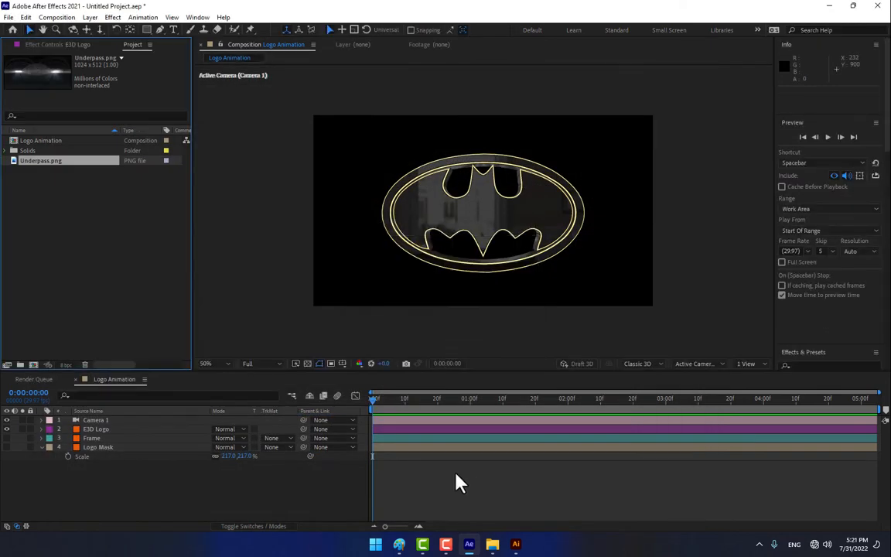
drag(78, 161, 187, 505)
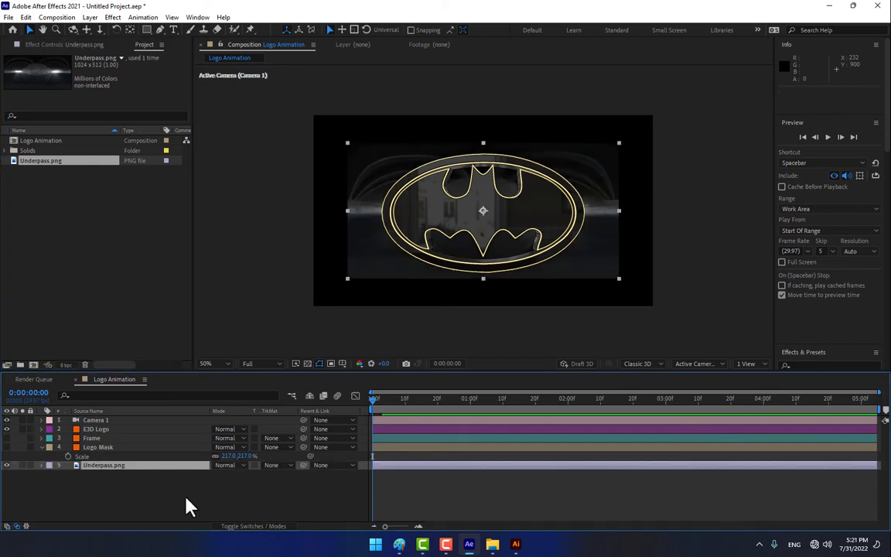
- Create a solid named Horizone directly above the Underpass.png layer
right_click(217, 498)
mouse_move(241, 371)
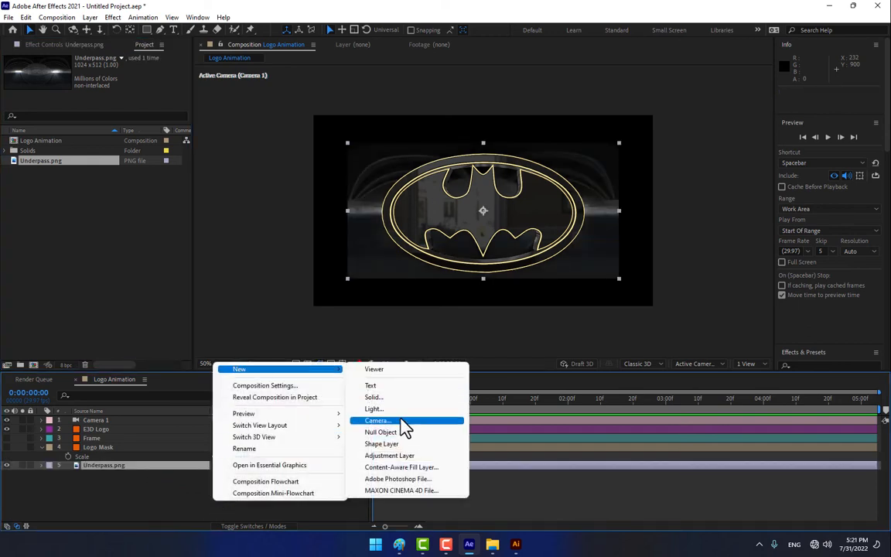
click(387, 398)
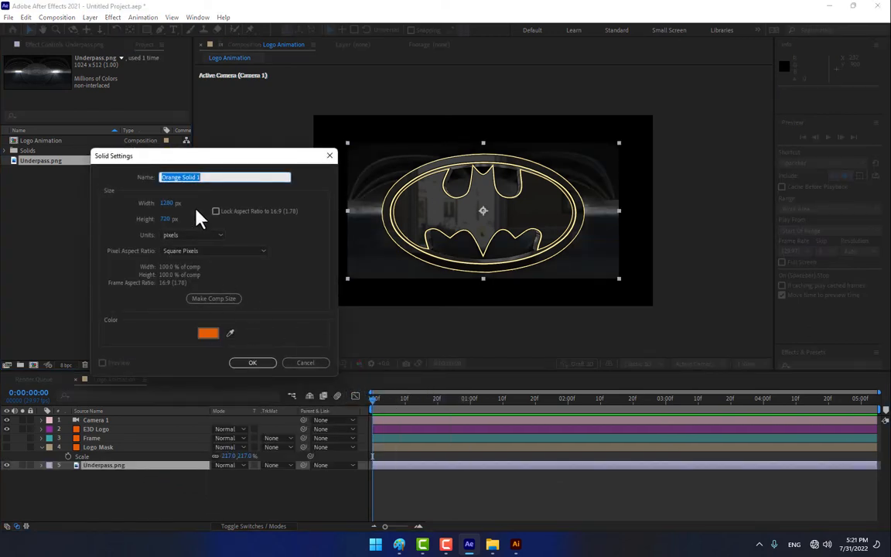
text(Hro)
text(izone)
key(Return)
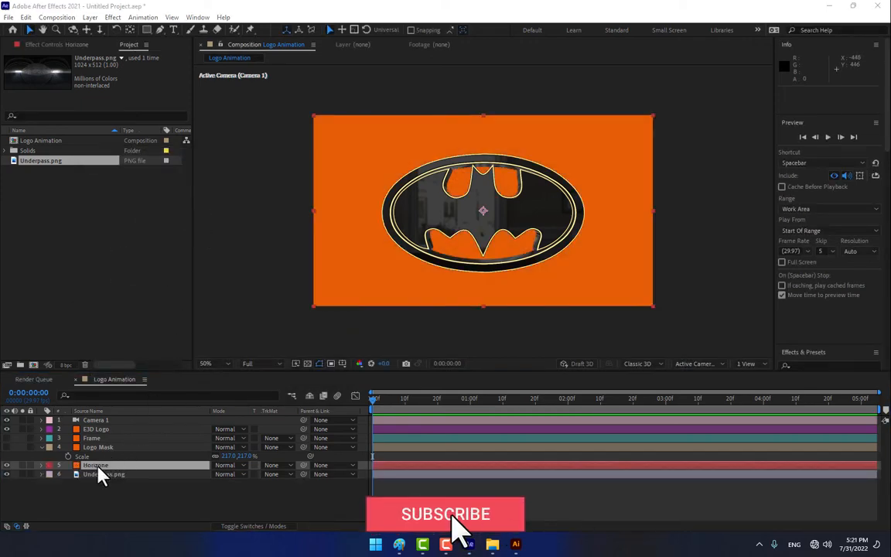
- Apply the Trapcode Horizon effect to the Horizone solid and use Underpass.png as its image map layer
click(112, 17)
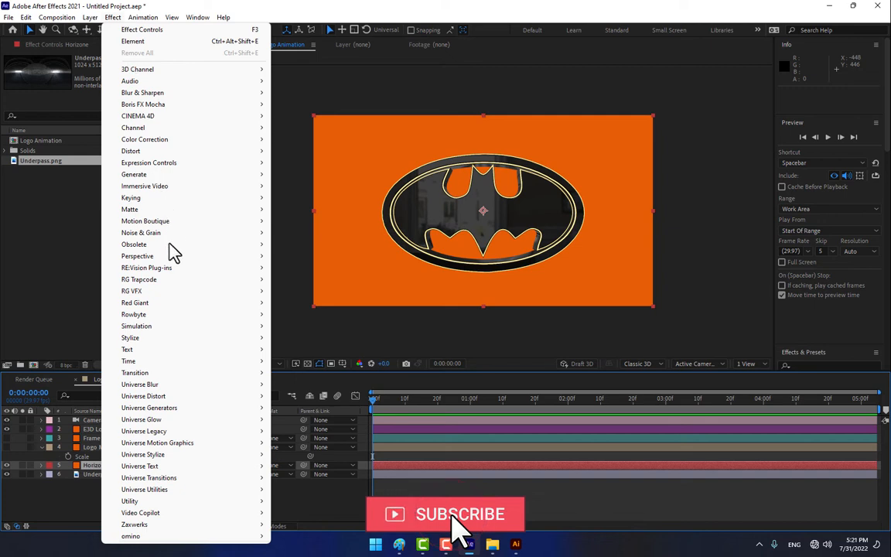
mouse_move(186, 280)
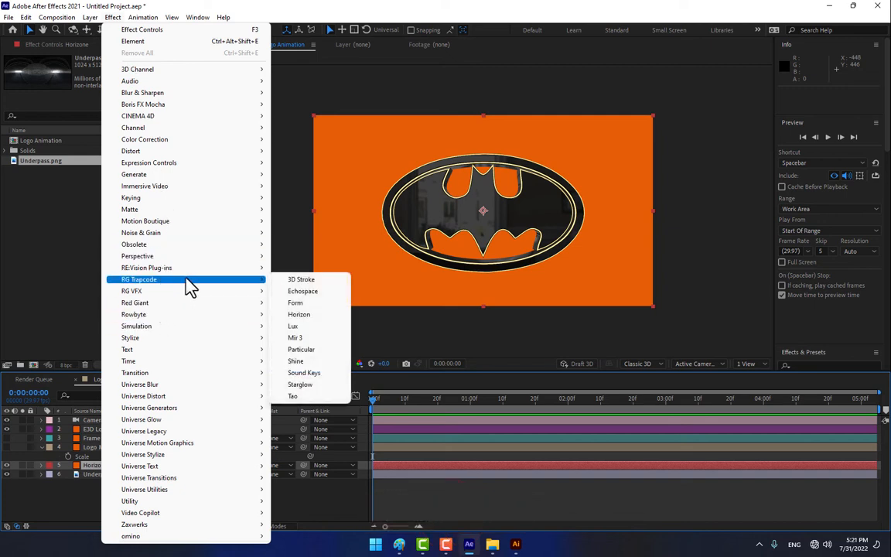
click(307, 315)
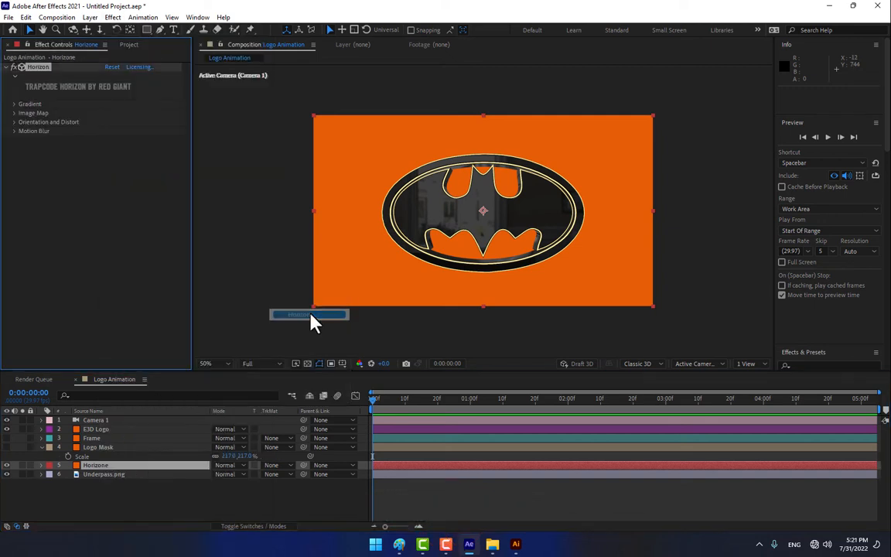
click(14, 113)
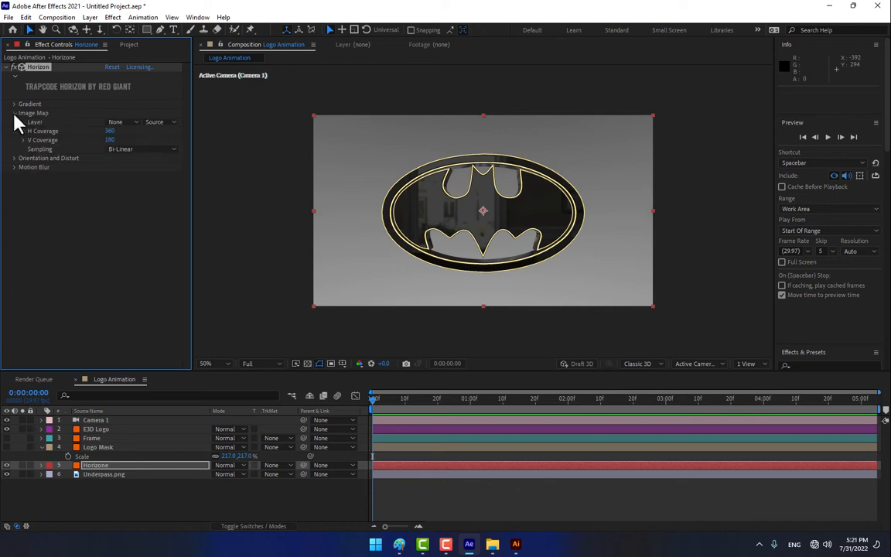
click(123, 122)
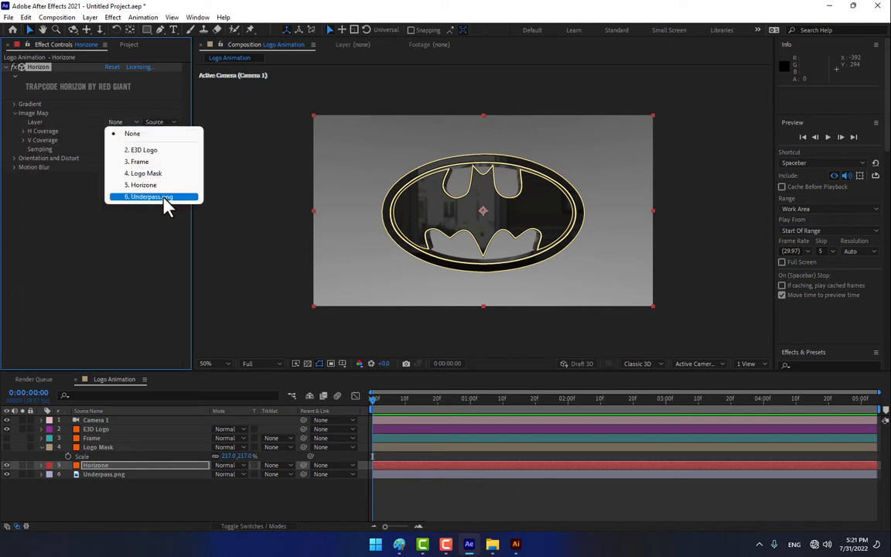
click(164, 203)
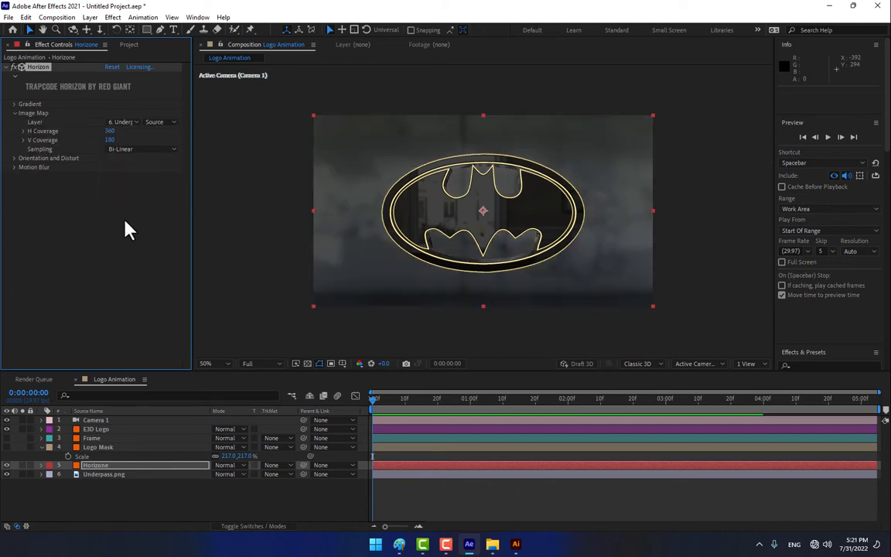
- Set Camera 1 to the 20mm preset and orbit it around the logo to a position of about 327, 337, -794
click(109, 480)
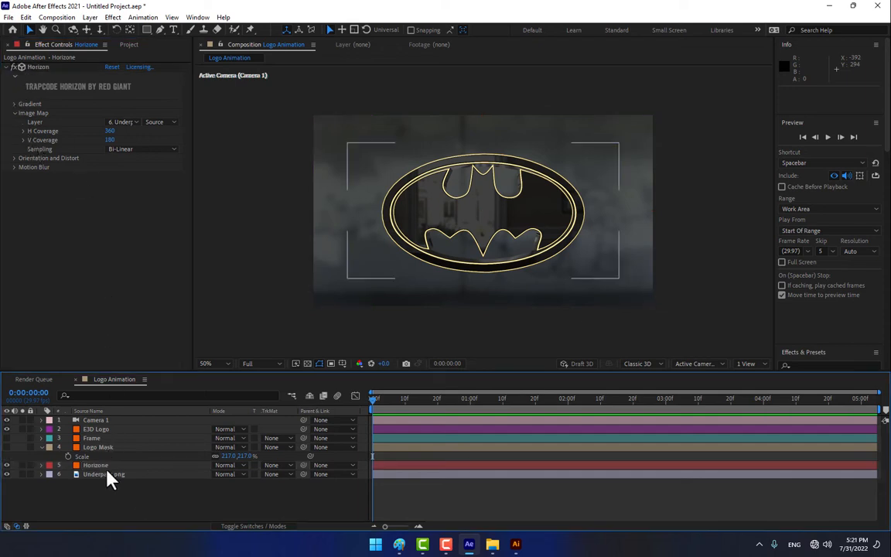
click(97, 420)
click(112, 17)
mouse_move(91, 17)
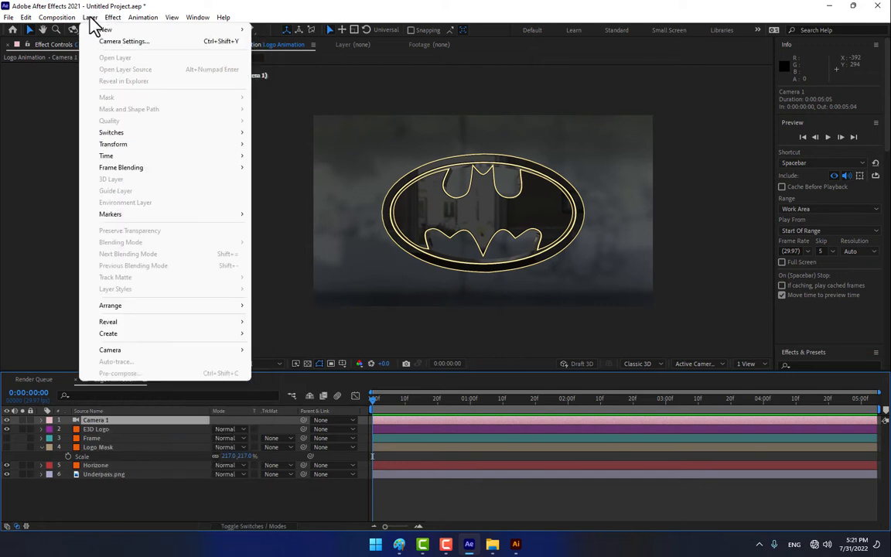
click(96, 36)
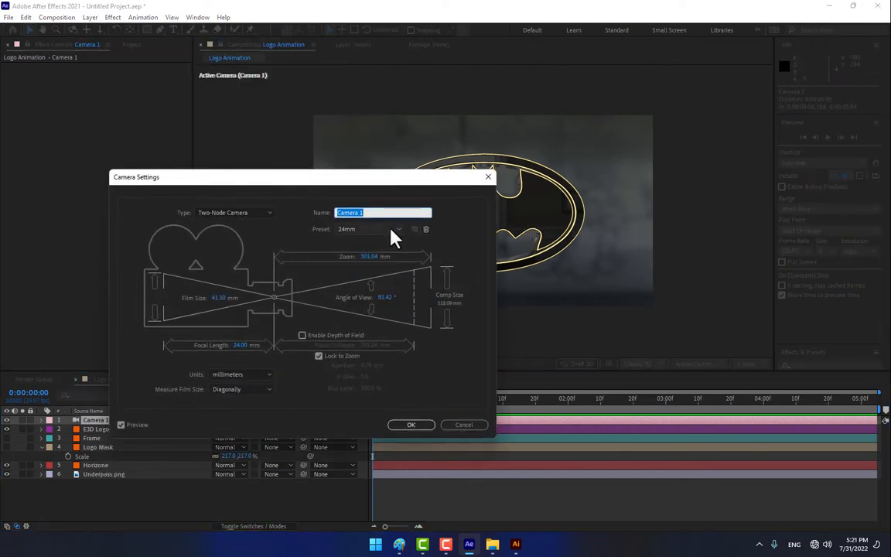
click(391, 229)
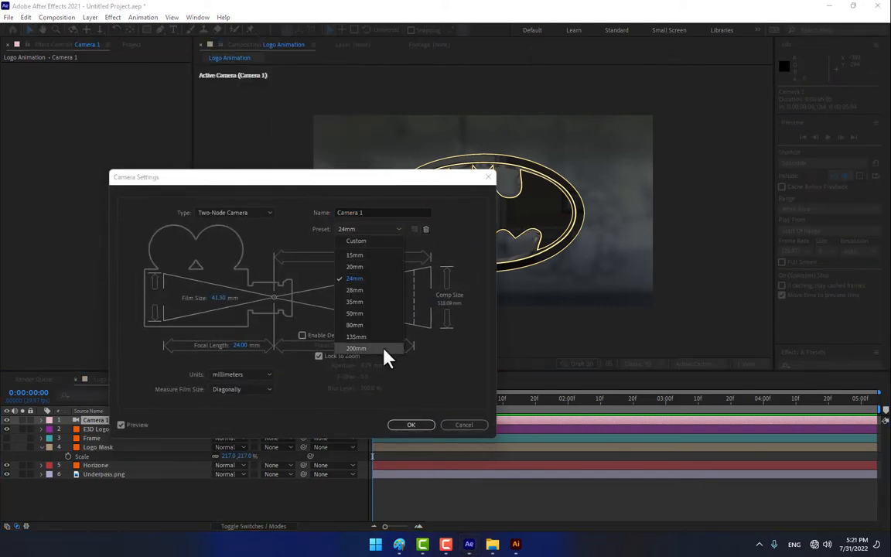
click(367, 266)
click(411, 427)
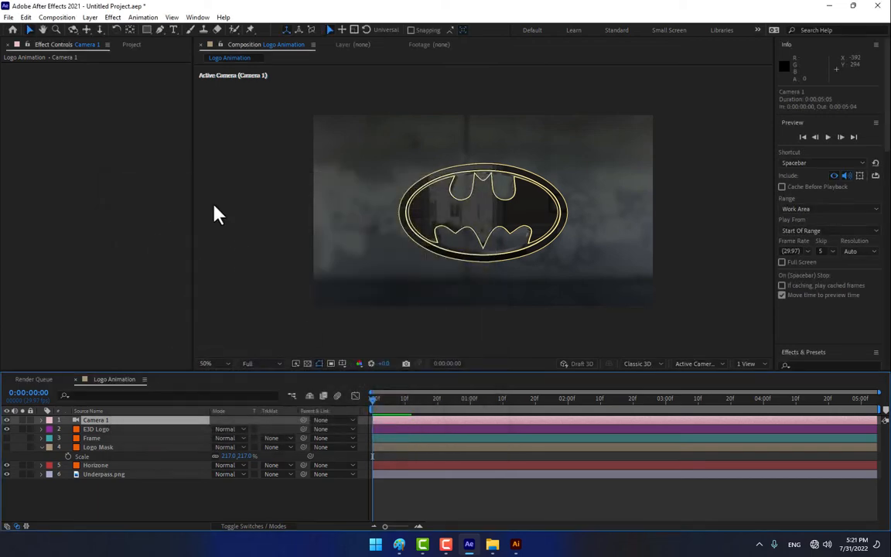
click(73, 29)
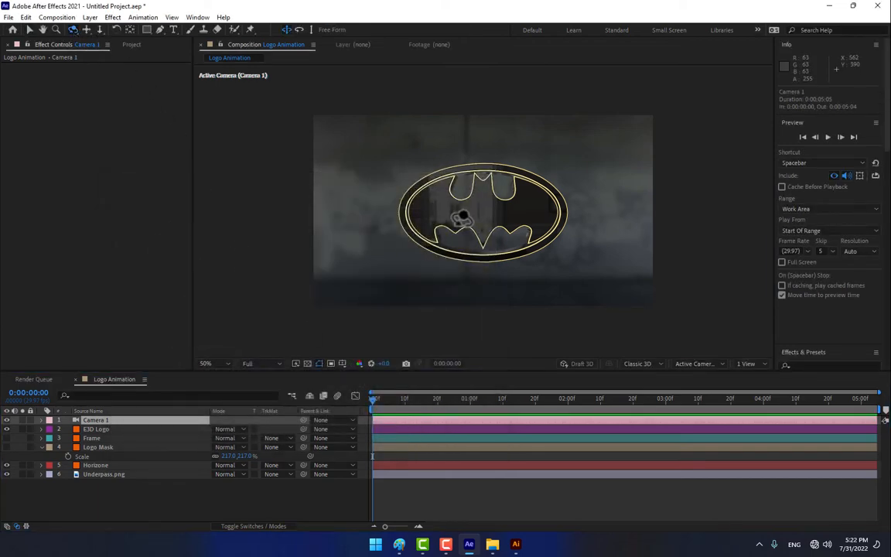
drag(412, 213, 464, 232)
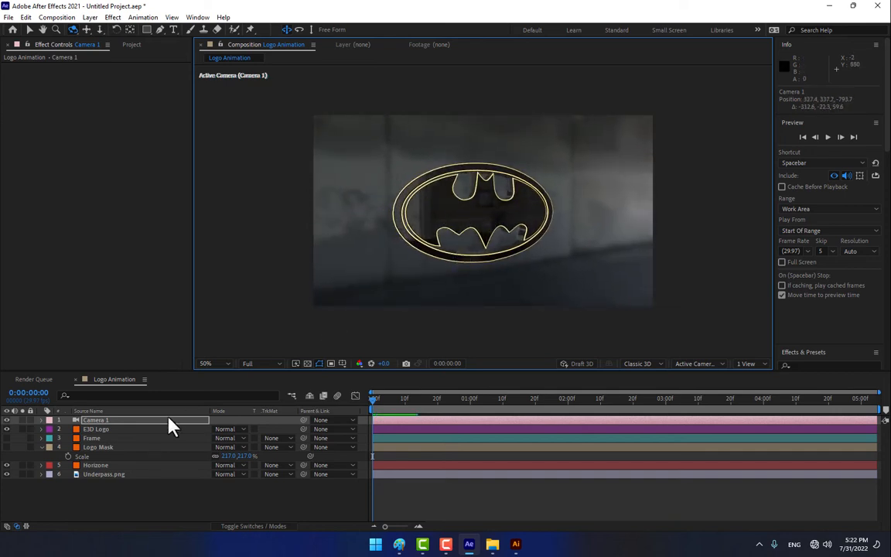
- Duplicate the Logo Animation composition twice in the project
click(130, 44)
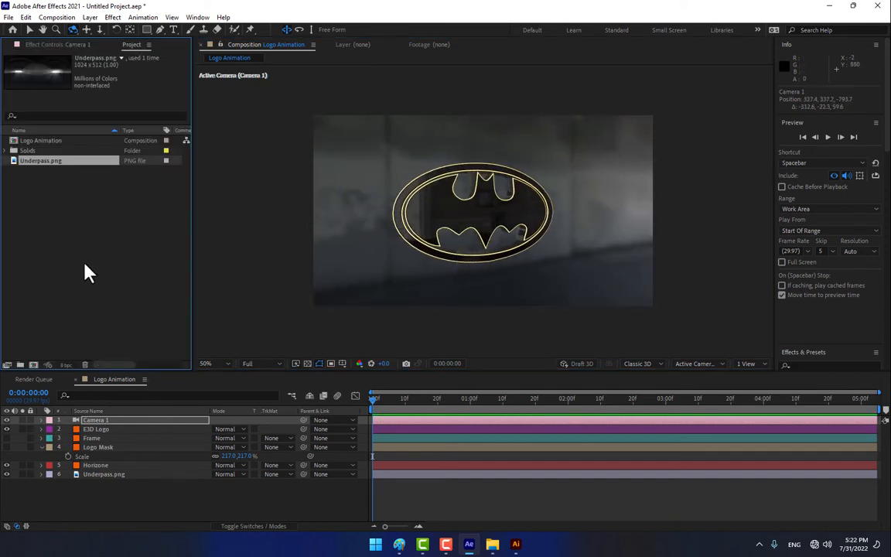
click(34, 140)
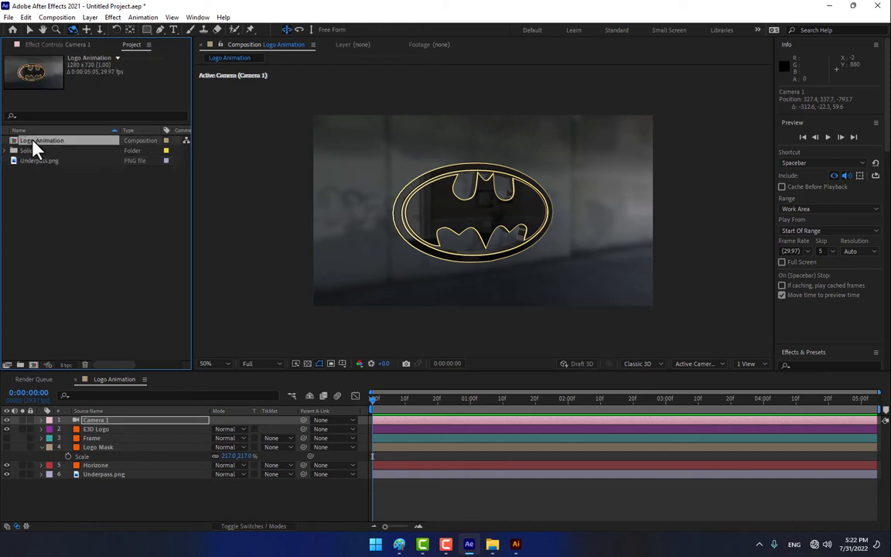
click(47, 17)
mouse_move(27, 17)
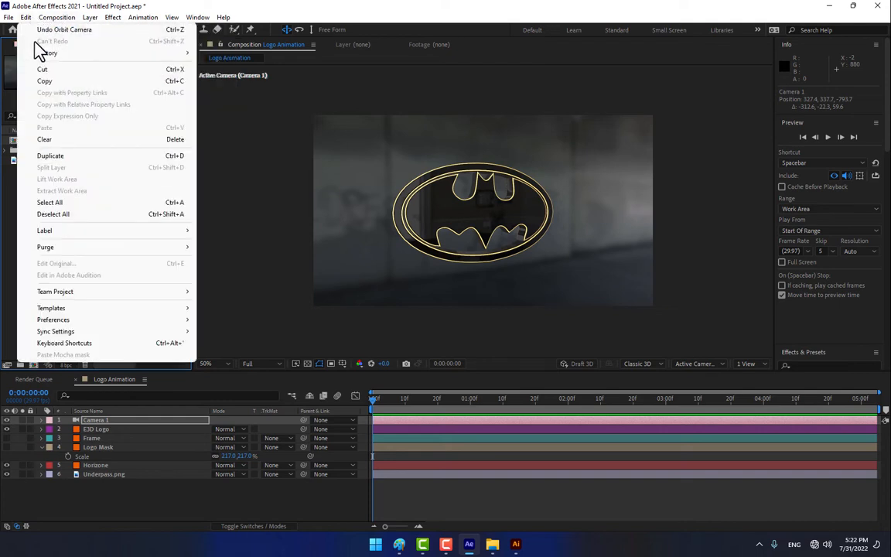
click(77, 155)
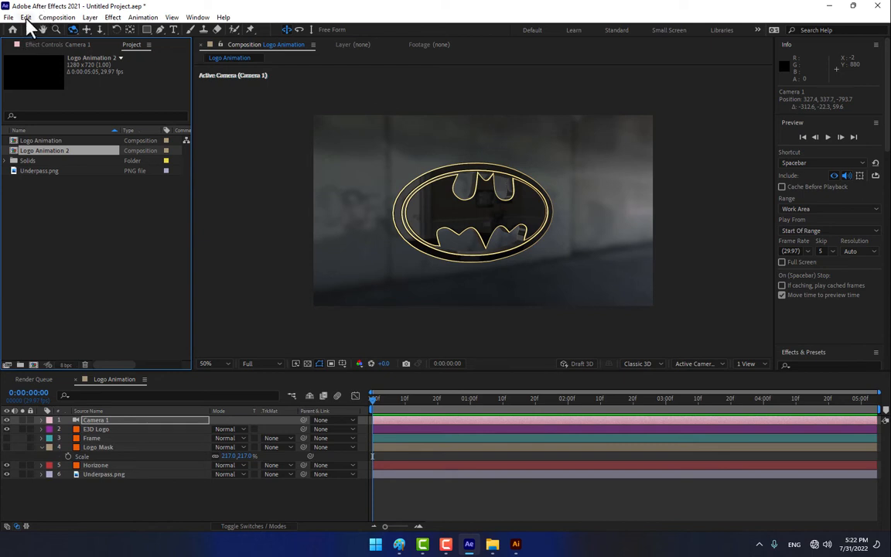
click(27, 19)
click(62, 161)
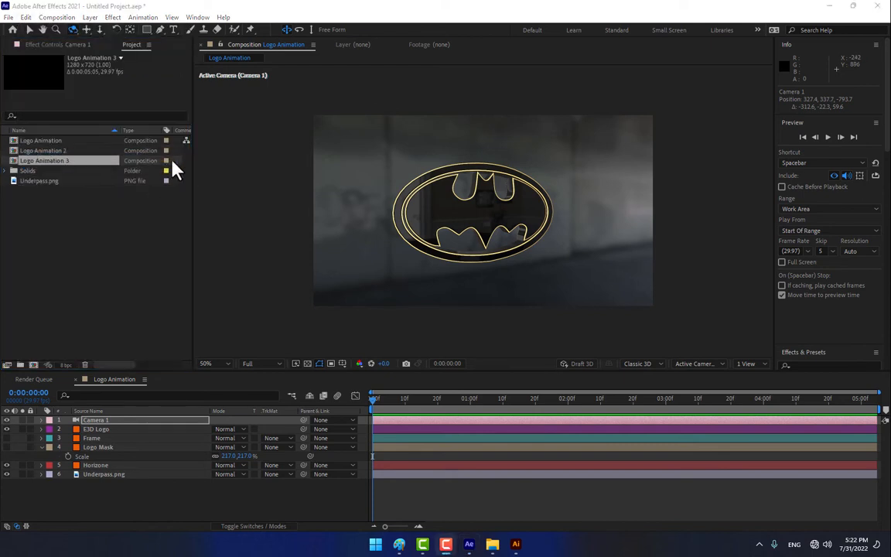
- Dolly, orbit and pan Logo Animation's camera to an angled close-up of the emblem's lower part, at about 311, 438, -167
click(300, 480)
click(135, 421)
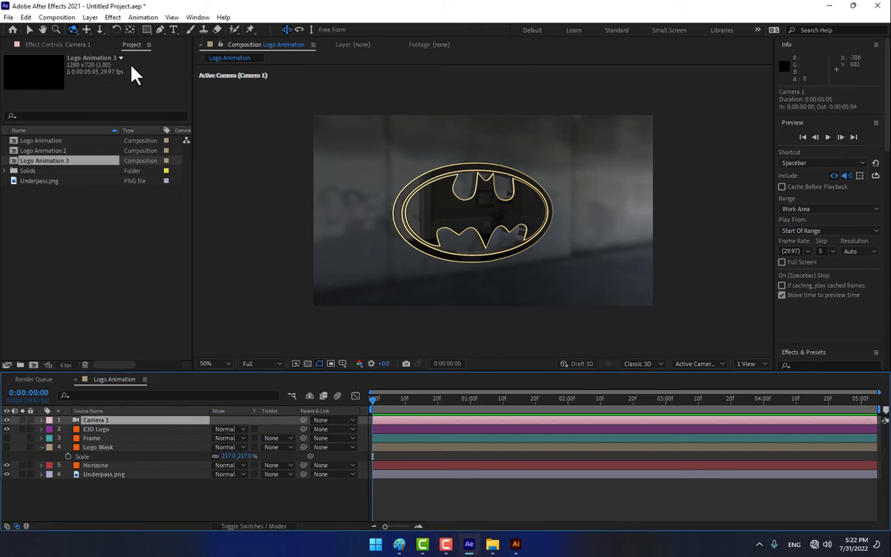
click(99, 29)
drag(389, 181, 122, 59)
click(86, 29)
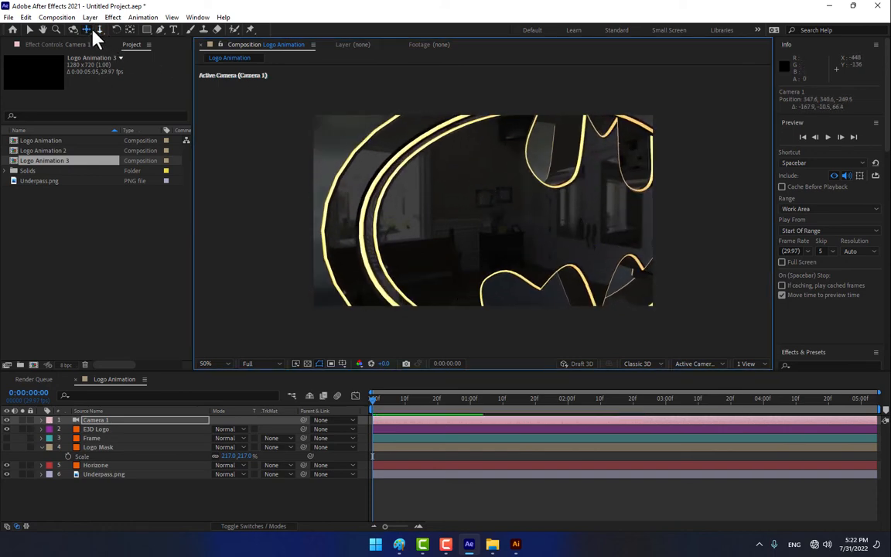
click(73, 29)
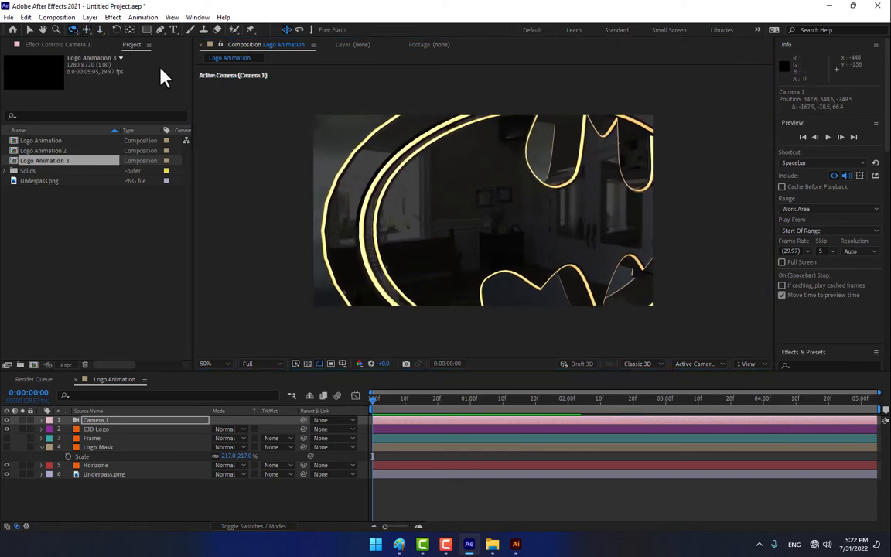
drag(469, 190, 443, 167)
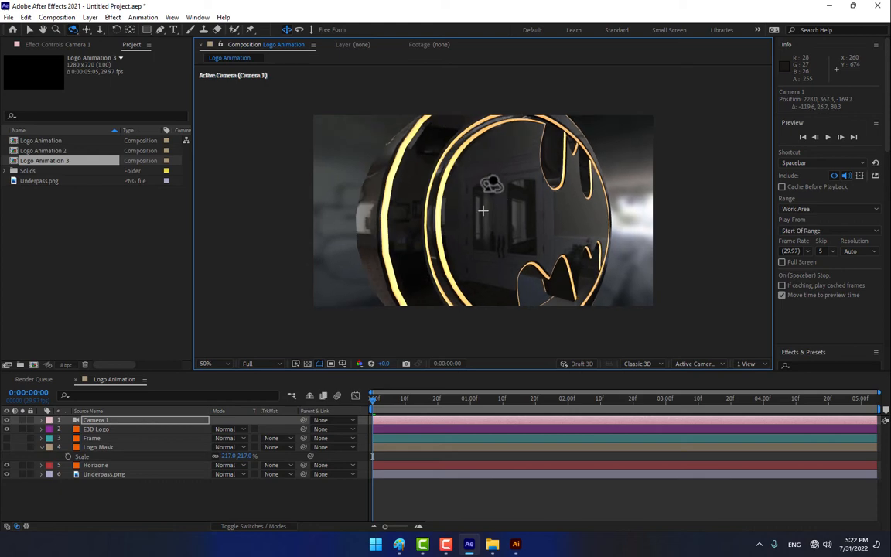
click(85, 30)
drag(402, 201, 342, 154)
click(100, 30)
- Start keyframing all six Transform properties of Logo Animation's Camera 1, from Point of Interest to Z Rotation, at 0:00
click(90, 421)
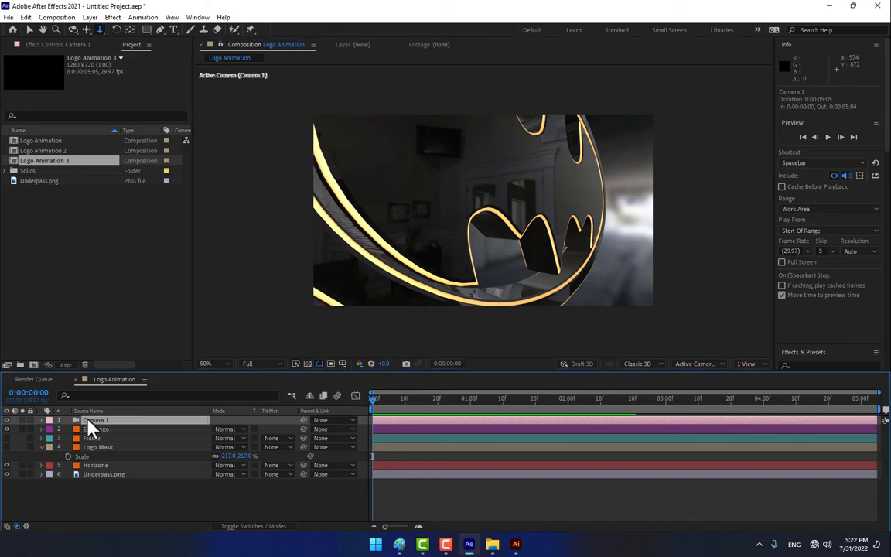
click(43, 420)
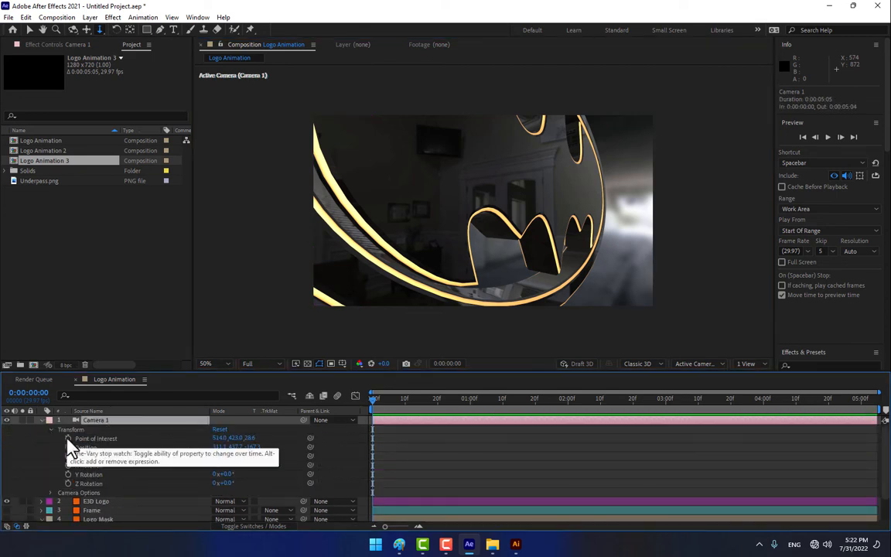
drag(68, 439, 89, 486)
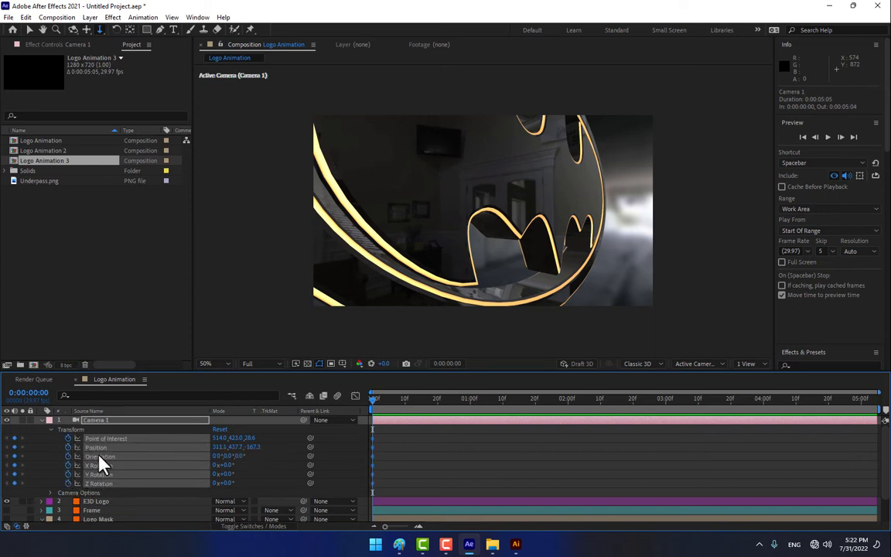
- At 2:00, pan the camera up to the emblem's upper rim, at about 278, 233, -148, and scrub through the move
click(568, 401)
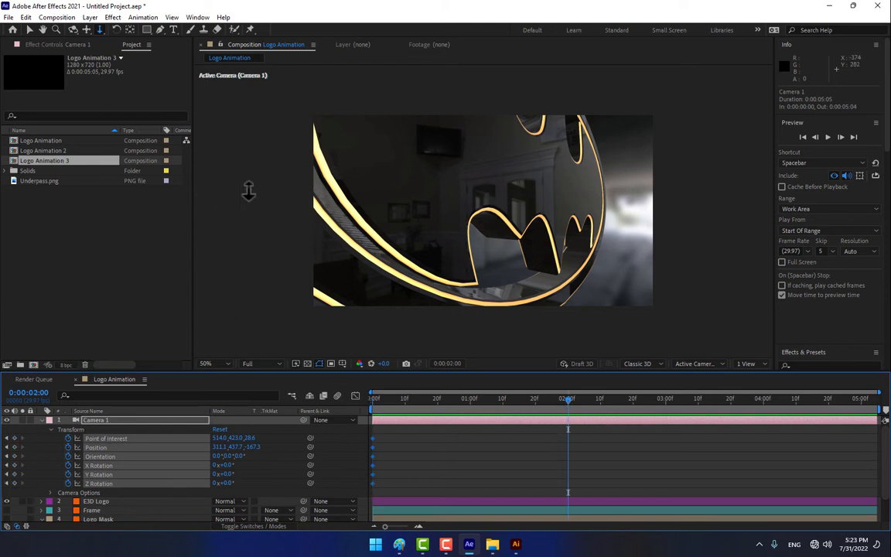
click(87, 30)
drag(338, 143, 400, 293)
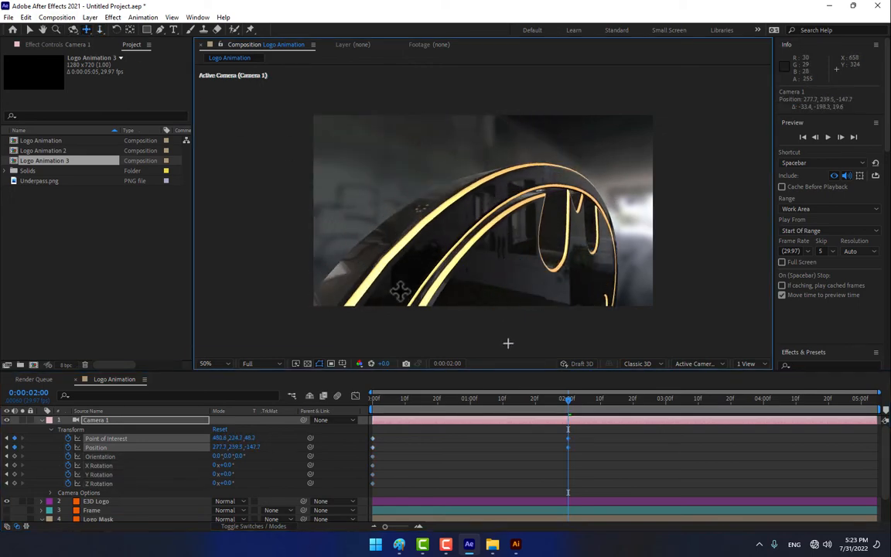
drag(375, 391, 541, 391)
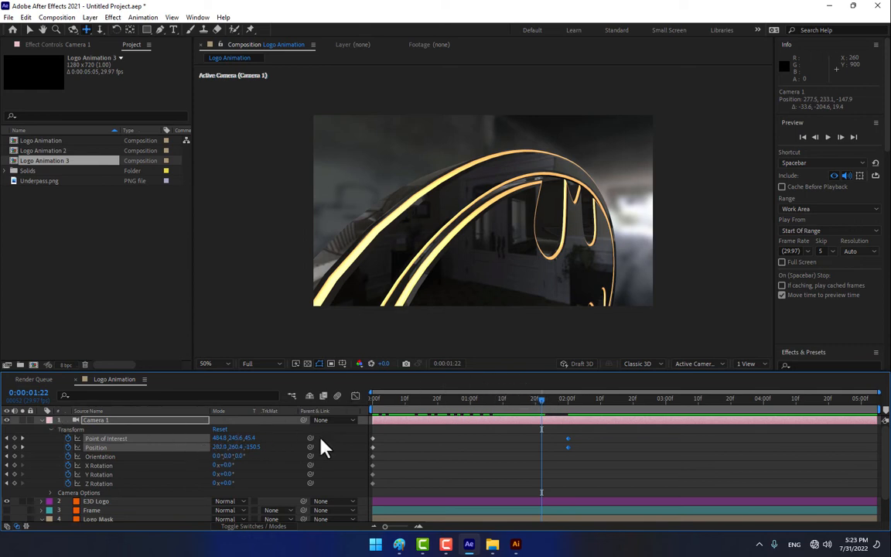
- Open the Logo Animation 2 composition and orbit, dolly and pan its camera toward the emblem from the opposite side, to about 859, 342, -178
double_click(36, 151)
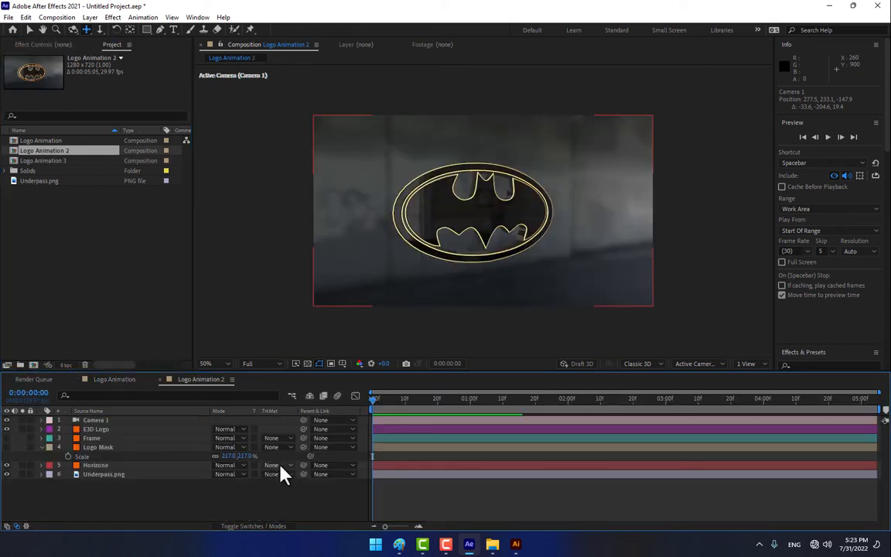
click(72, 29)
drag(421, 193, 350, 163)
click(100, 31)
drag(498, 196, 483, 99)
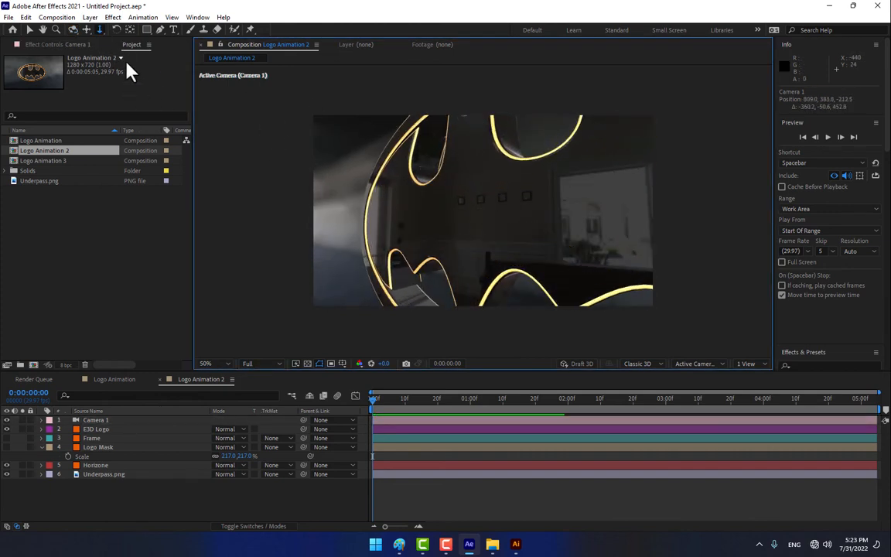
click(86, 29)
drag(549, 192, 512, 213)
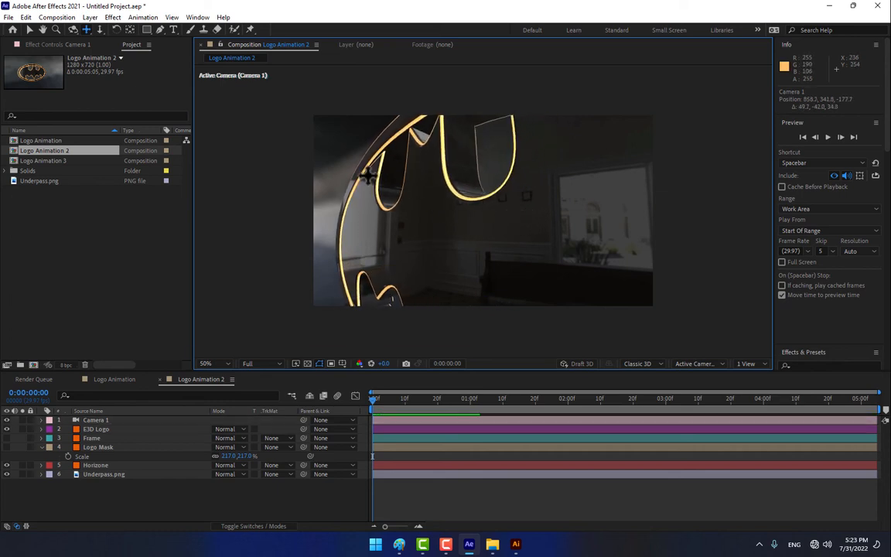
- Refine the camera's dolly, orbit and pan to frame the bat's head and upper cutouts, at about 749, 287, -188
click(100, 30)
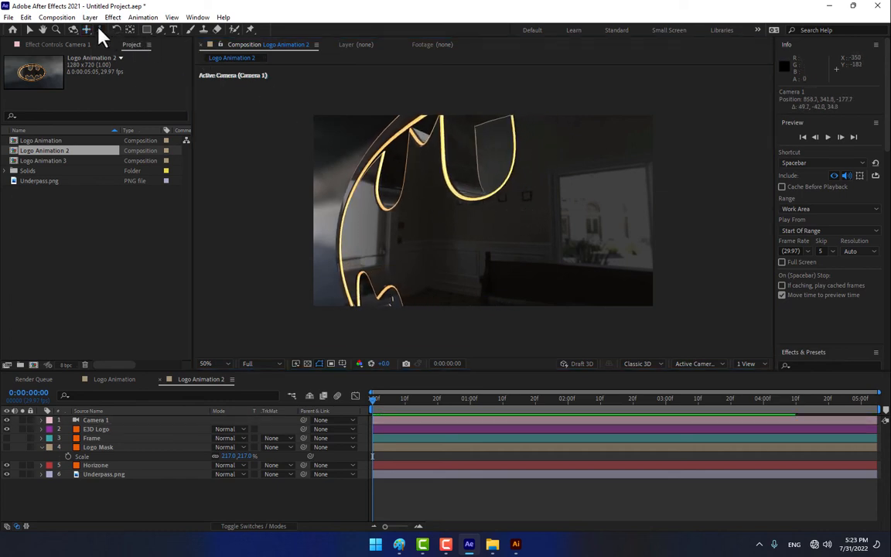
drag(422, 113, 463, 109)
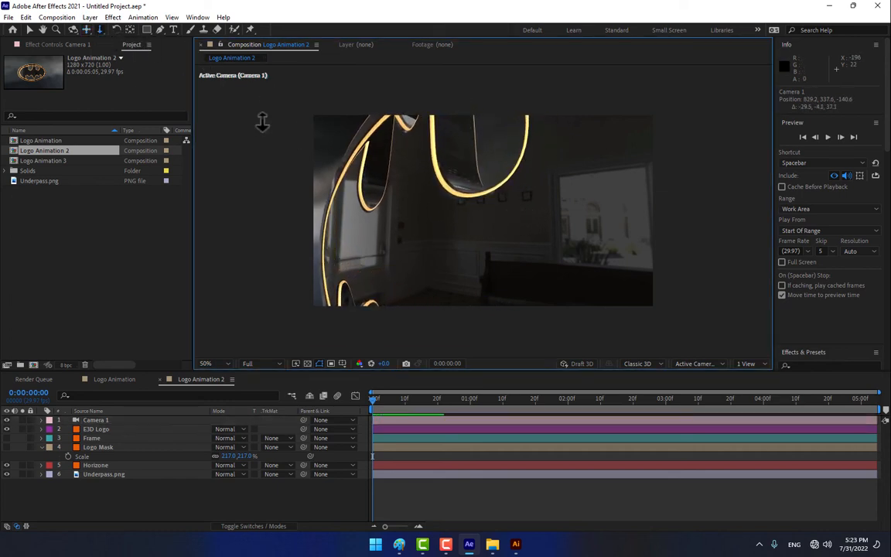
drag(399, 183, 464, 191)
click(72, 30)
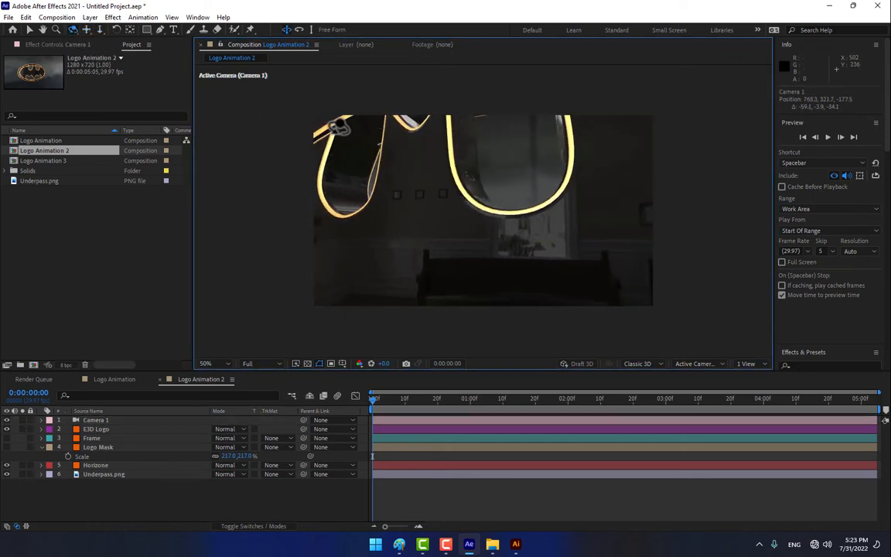
click(86, 30)
drag(406, 174, 431, 248)
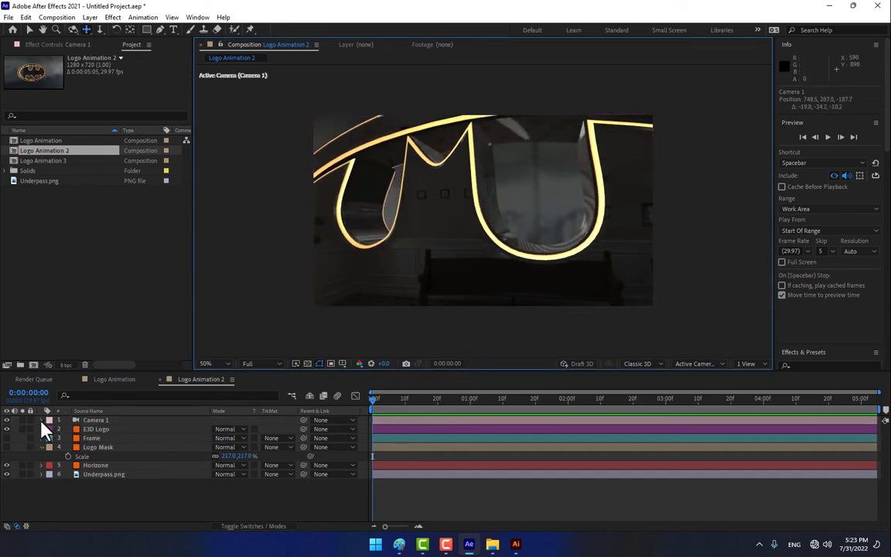
- Start keyframing all six Transform properties of Logo Animation 2's Camera 1 at 0:00
click(41, 420)
click(50, 430)
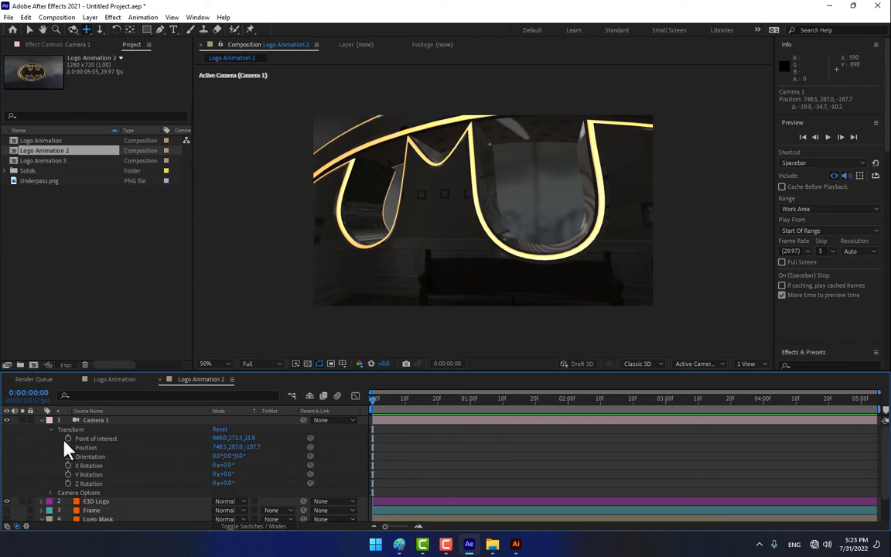
drag(67, 438, 68, 484)
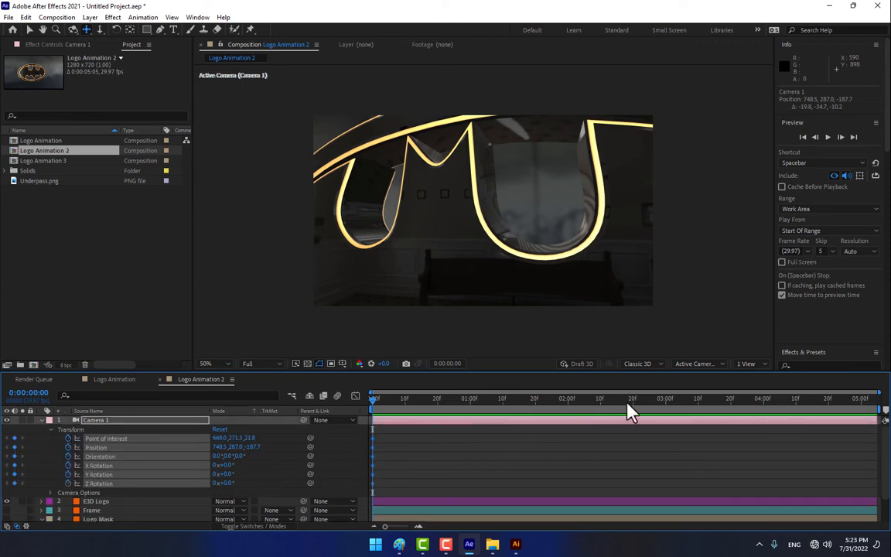
- At 2:00, orbit the camera to the emblem's other side, at about 543, 297, -164, and scrub through the move
click(569, 402)
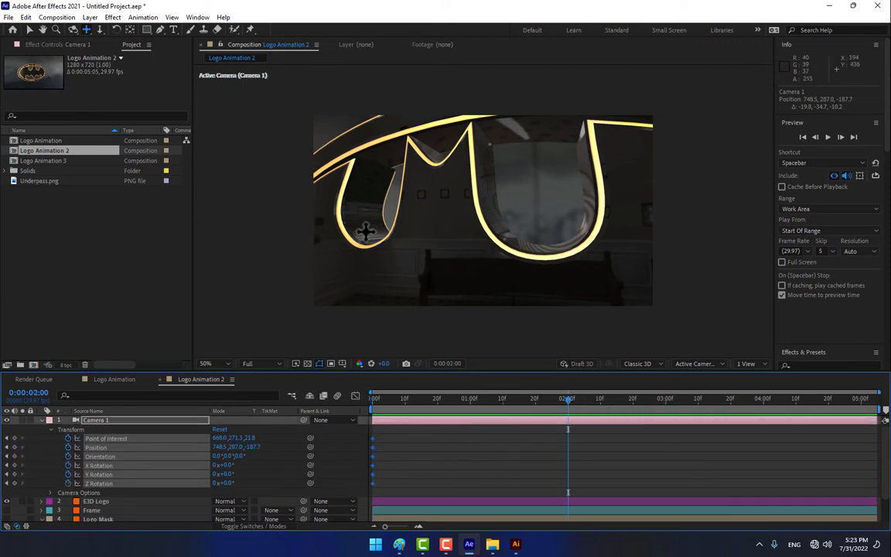
click(73, 29)
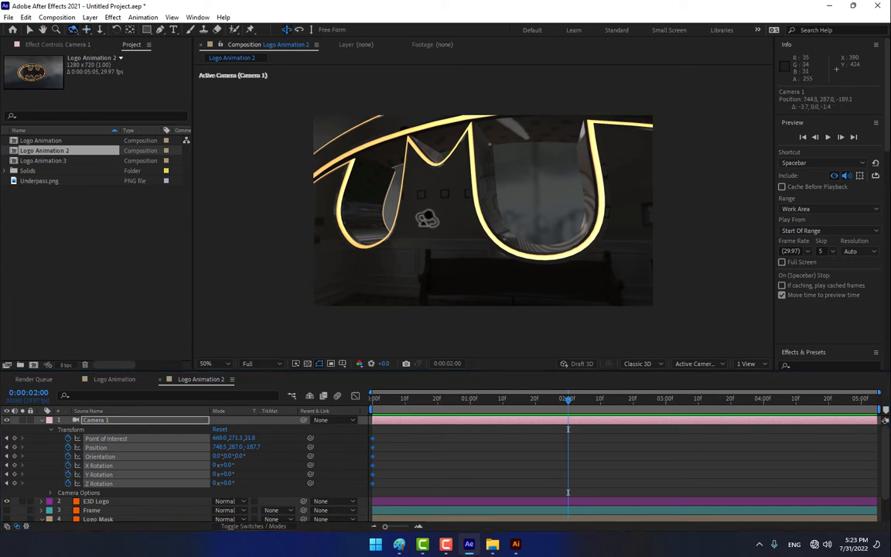
drag(378, 197, 481, 205)
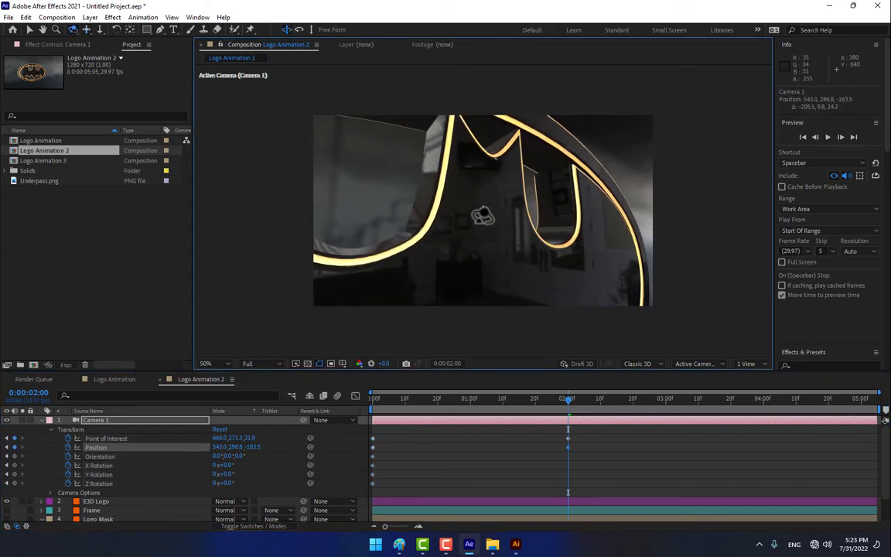
drag(388, 399, 568, 399)
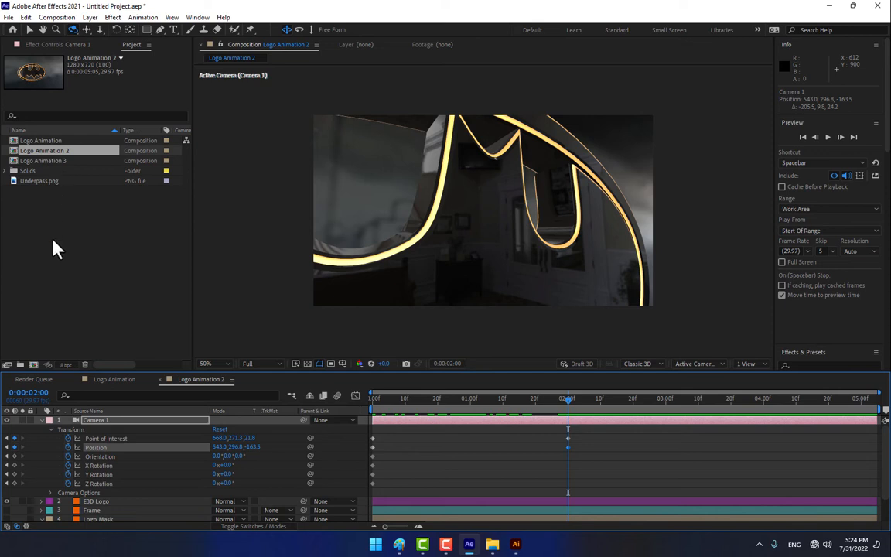
- Open the Logo Animation 3 composition and dolly and orbit its camera to face the emblem head-on, at about 648, 451, -870
double_click(44, 160)
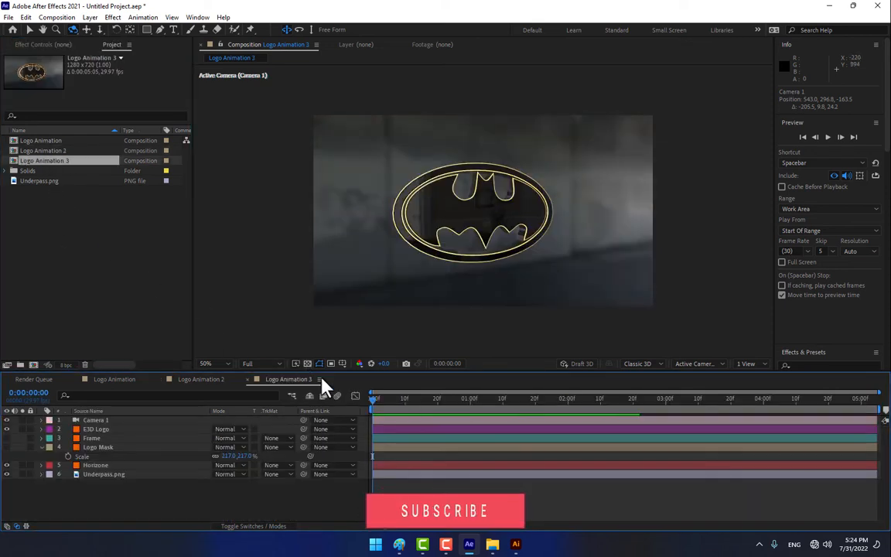
click(99, 29)
drag(400, 171, 143, 80)
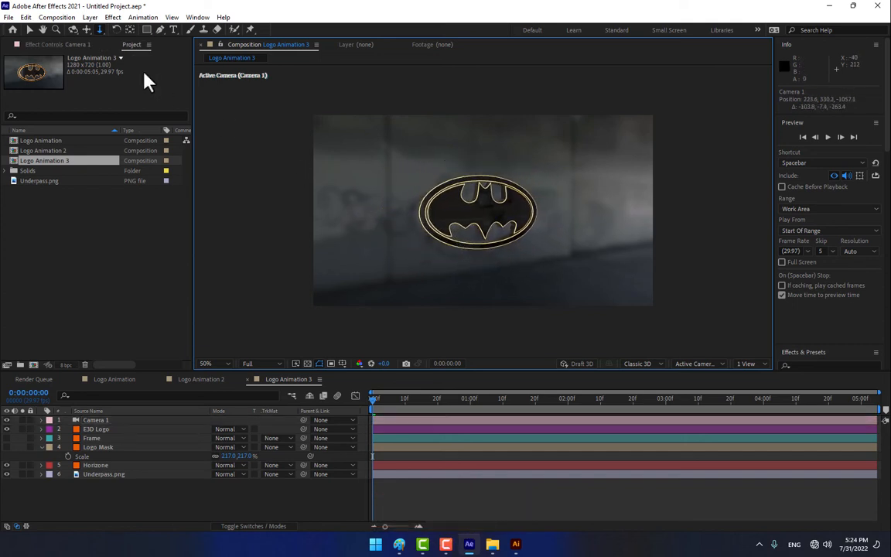
click(73, 30)
drag(365, 179, 396, 180)
click(100, 30)
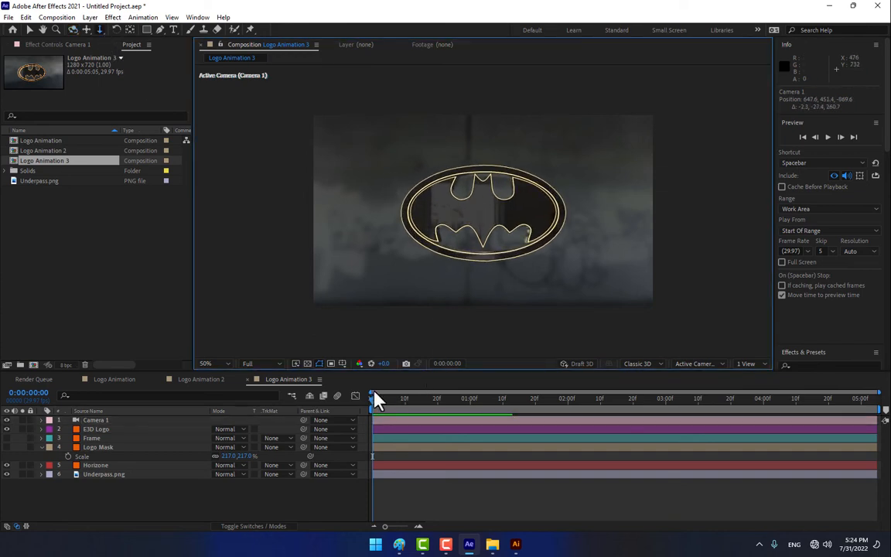
- Turn on the title/action safe guides and dolly the camera closer to the emblem, to about 647, 440, -757
click(337, 364)
click(357, 374)
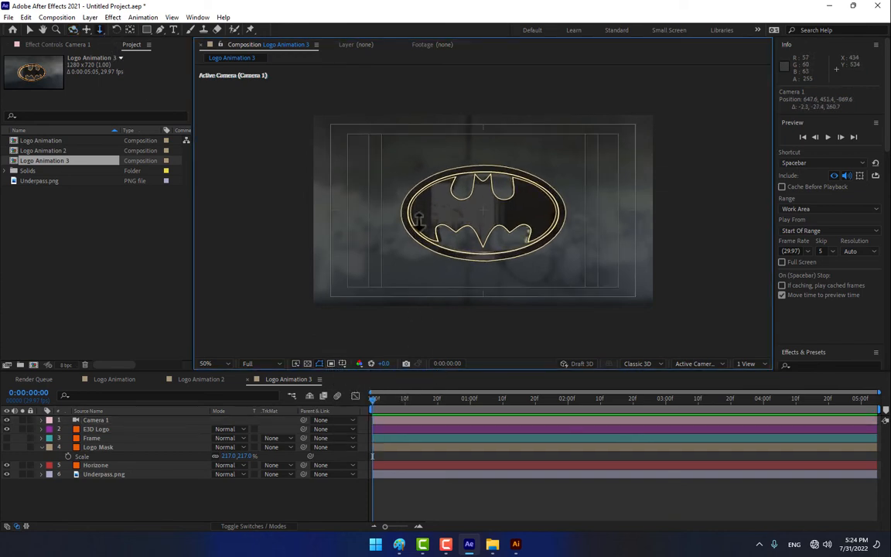
drag(450, 209, 453, 210)
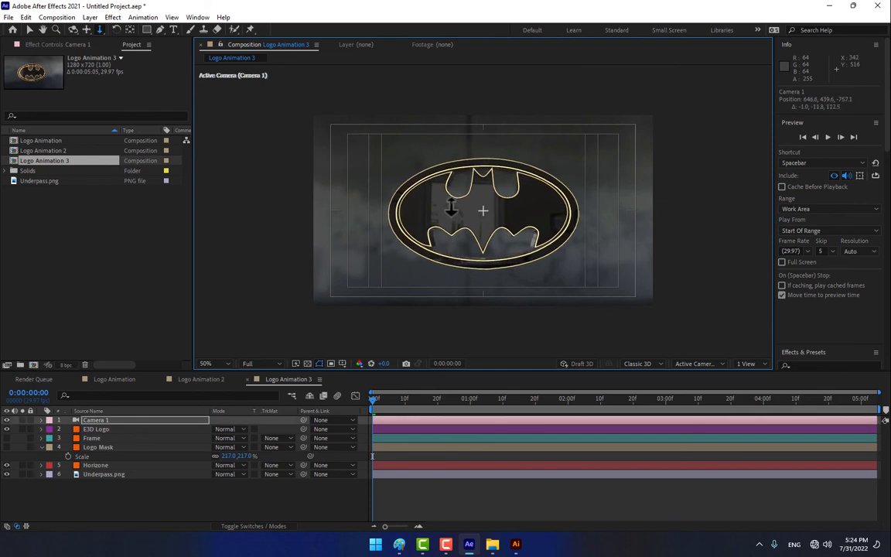
click(73, 29)
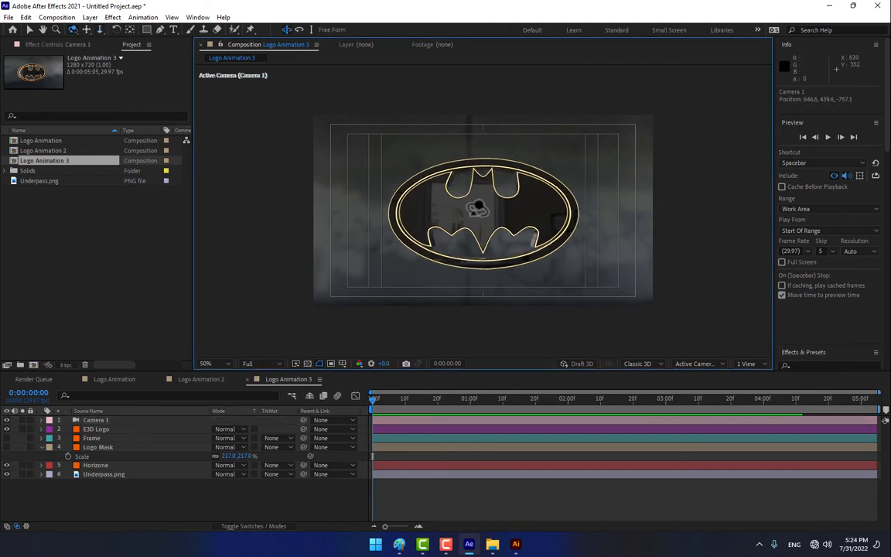
- Start keyframing all six Transform properties of Logo Animation 3's Camera 1 at 2:00
click(568, 406)
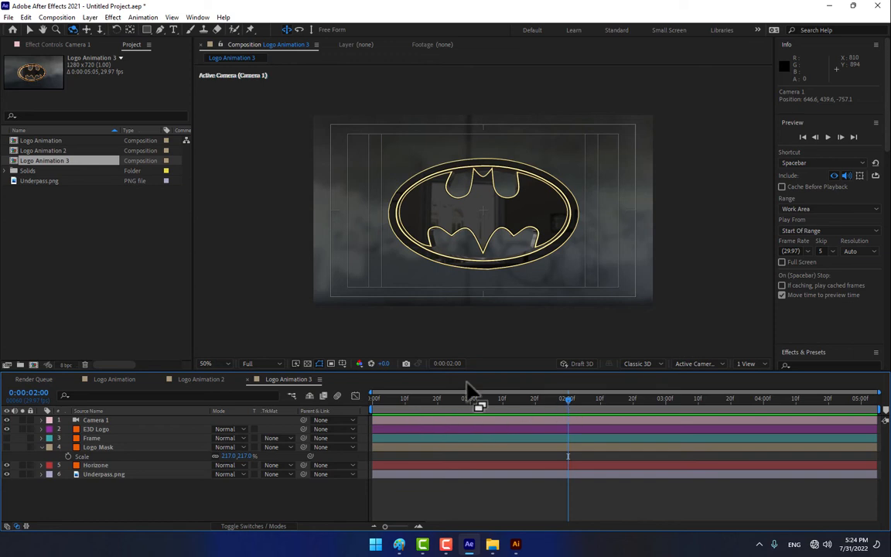
click(41, 421)
click(51, 430)
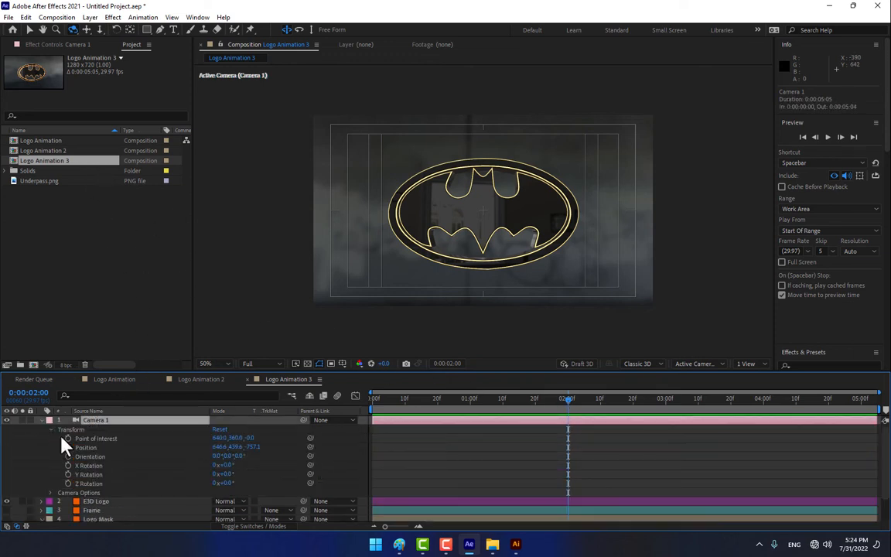
drag(59, 440, 76, 487)
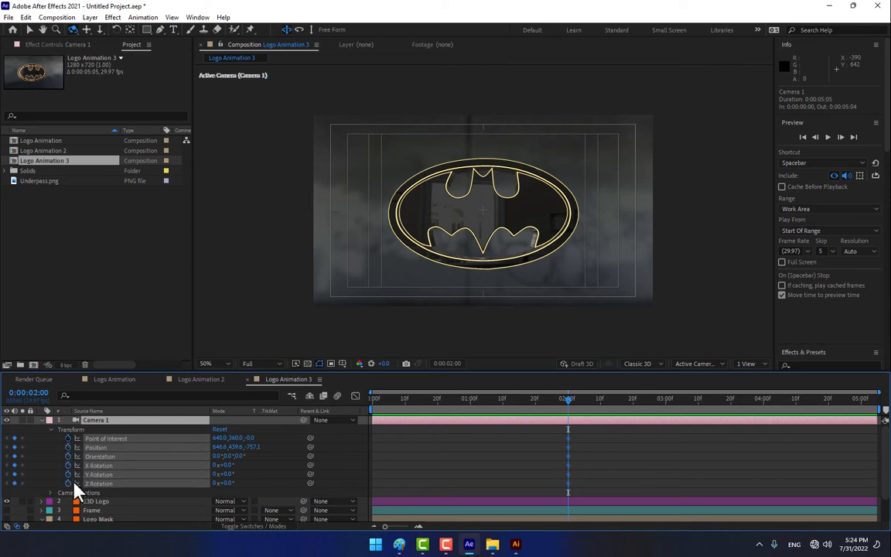
- At 0:00, orbit the camera to the emblem's thin edge and dolly in, to about 1157, 365, 0
click(374, 399)
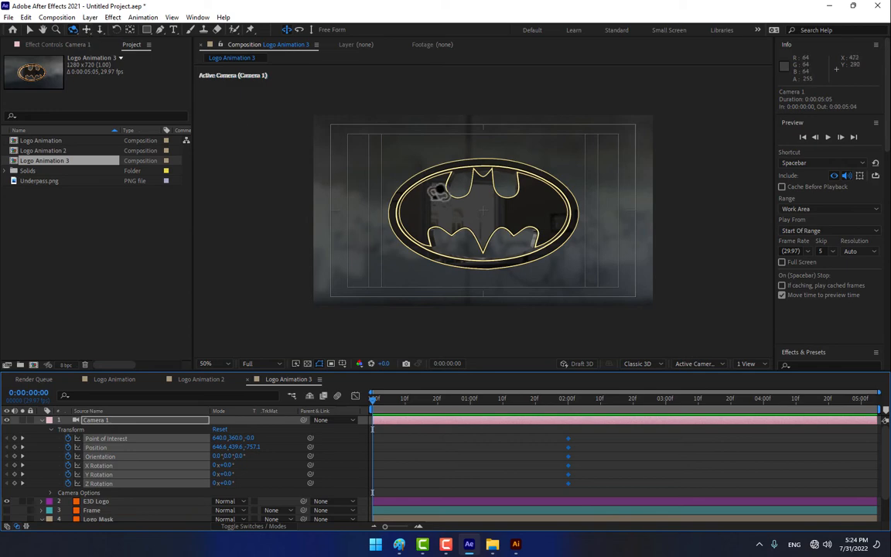
drag(441, 194, 309, 175)
click(99, 31)
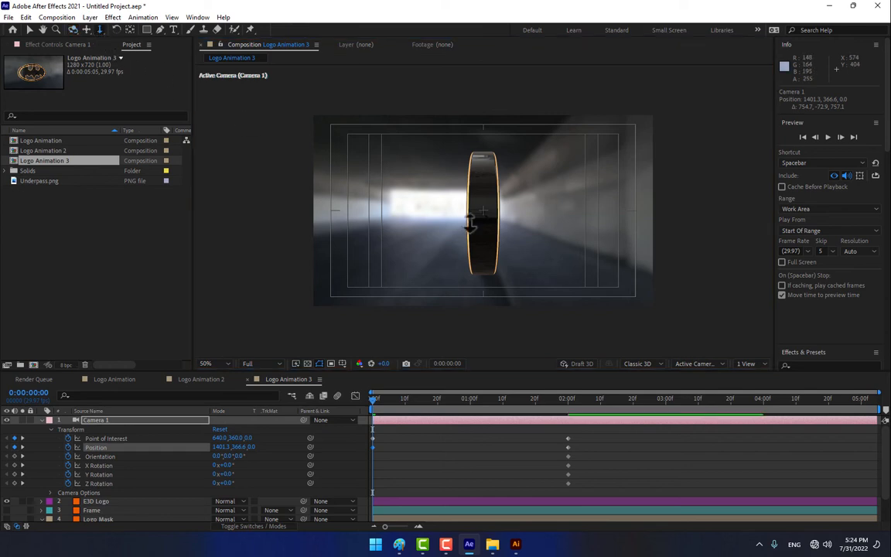
drag(471, 225, 471, 193)
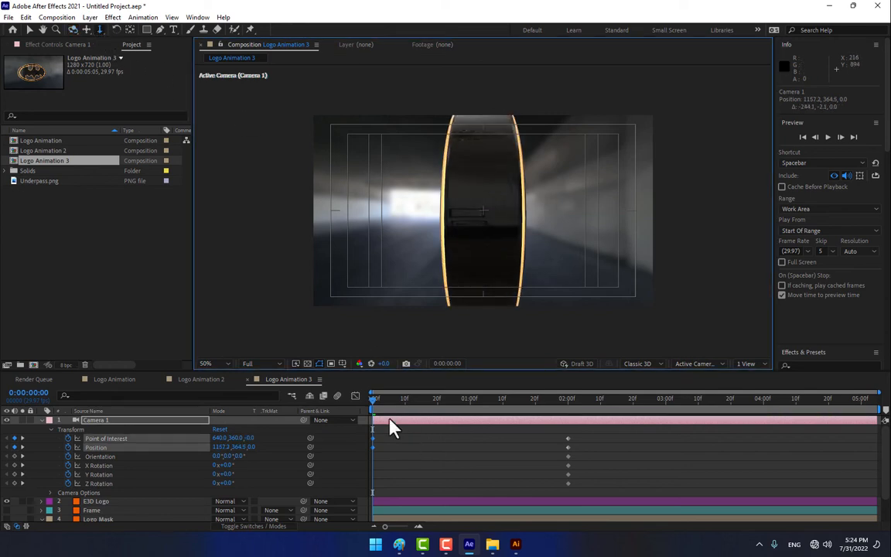
- Scrub through the camera move and apply Easy Ease to Camera 1's Transform keyframes at 2:00
drag(377, 402, 562, 492)
right_click(568, 493)
mouse_move(595, 475)
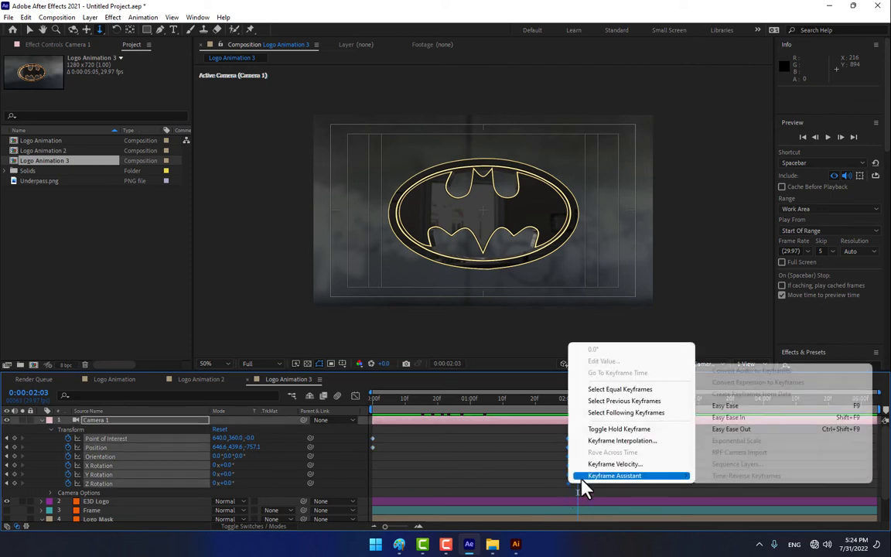
click(742, 407)
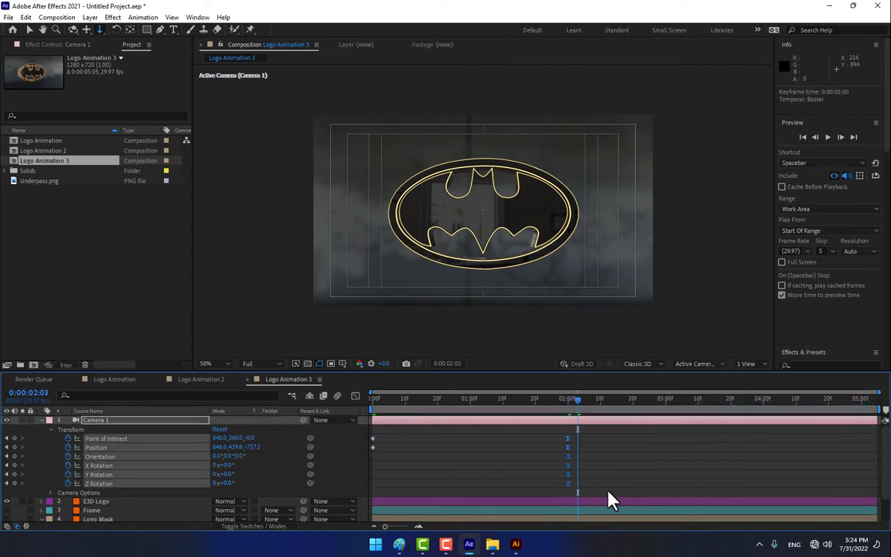
click(42, 419)
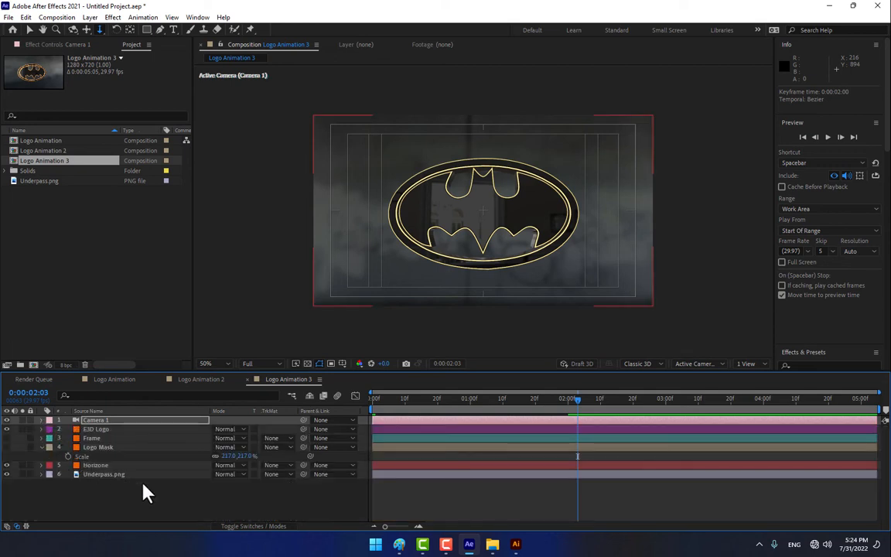
- Apply CC Light Sweep to the E3D Logo layer and move its center past the emblem's upper right, to about 1060, 42
click(101, 429)
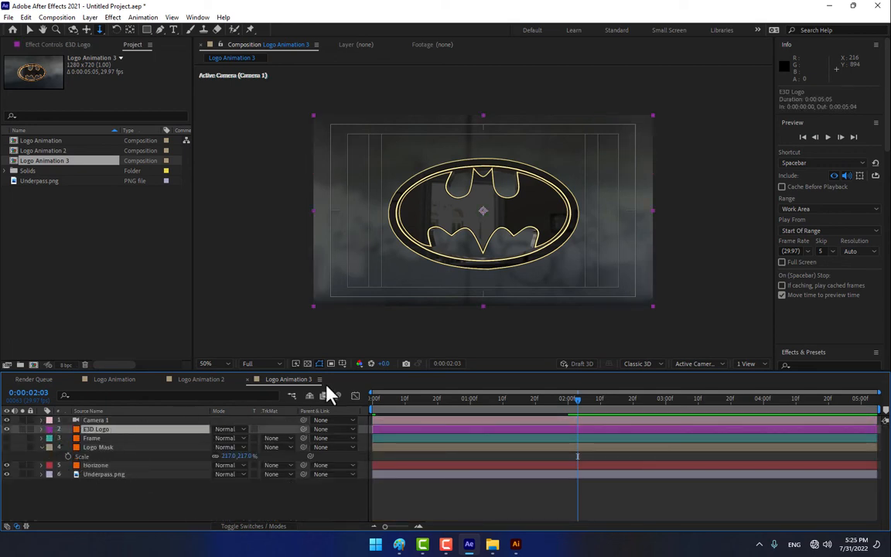
scroll(850, 323, down, 3)
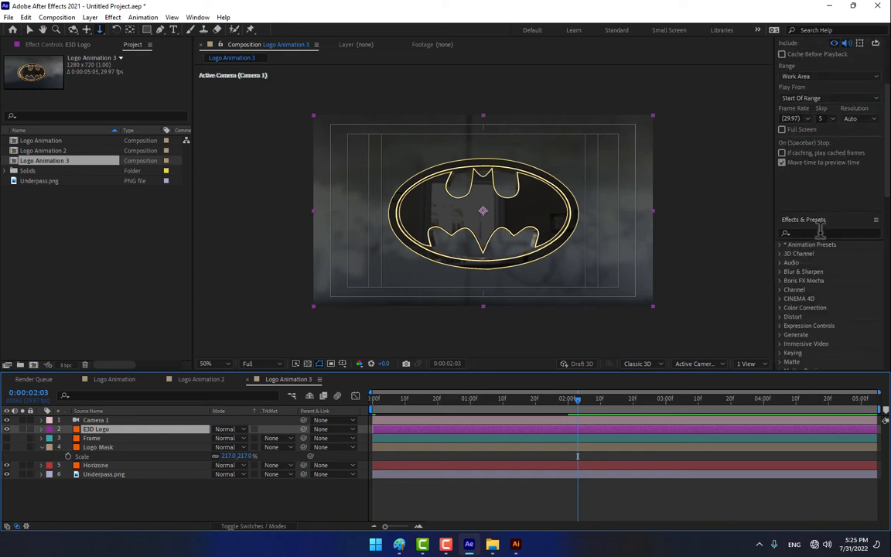
click(821, 232)
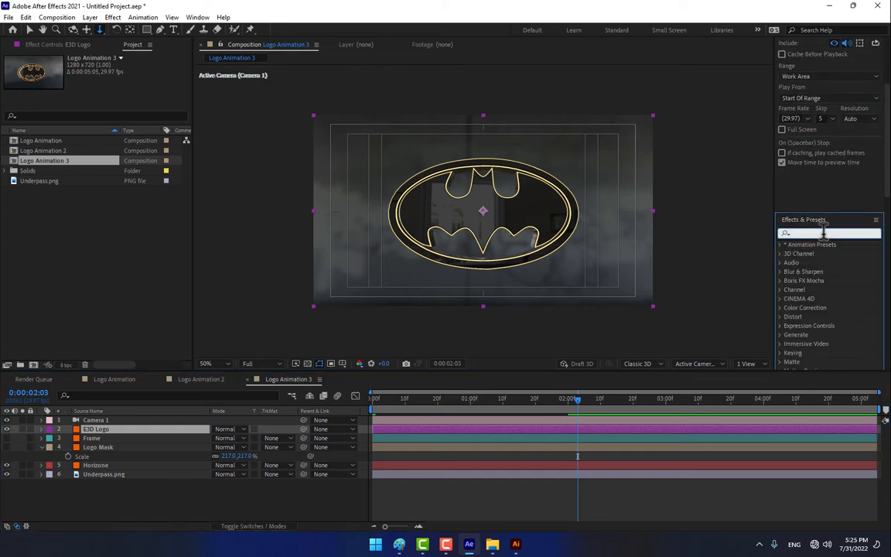
text(cc light)
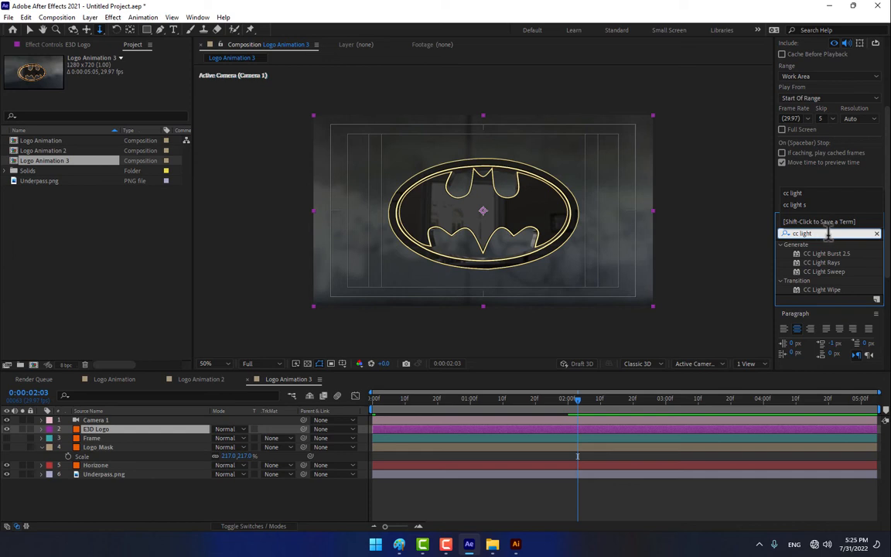
drag(823, 273, 521, 243)
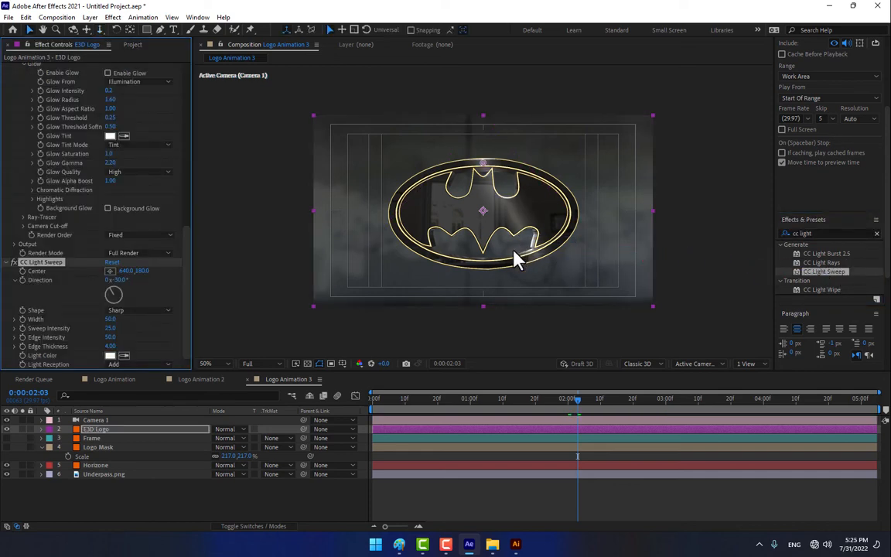
drag(484, 165, 593, 127)
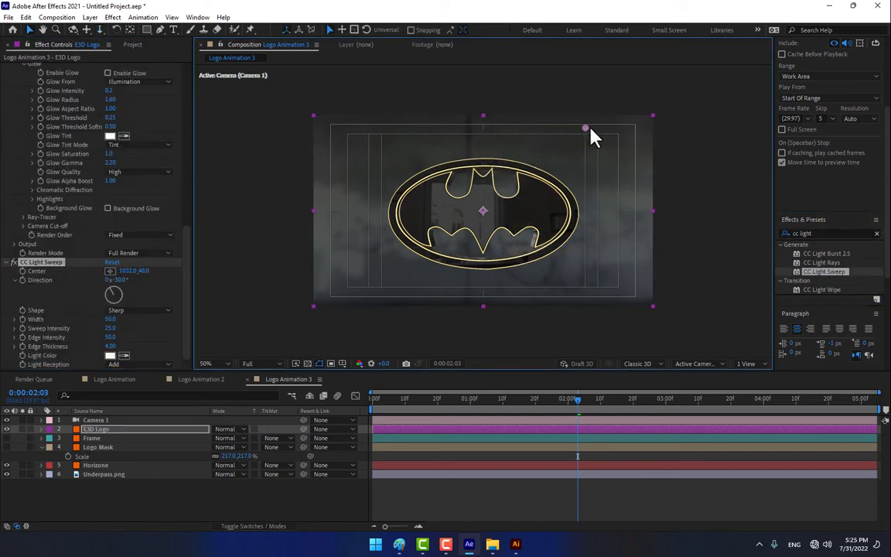
- Keyframe the light sweep's Center and Direction at 2:03, and move its center to about -90, 152 at 3:13
click(24, 283)
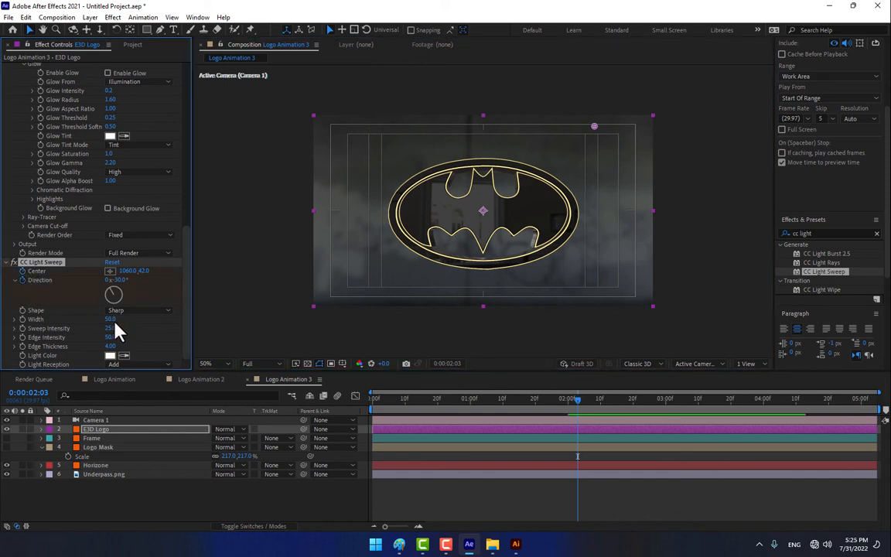
click(705, 399)
drag(593, 126, 325, 152)
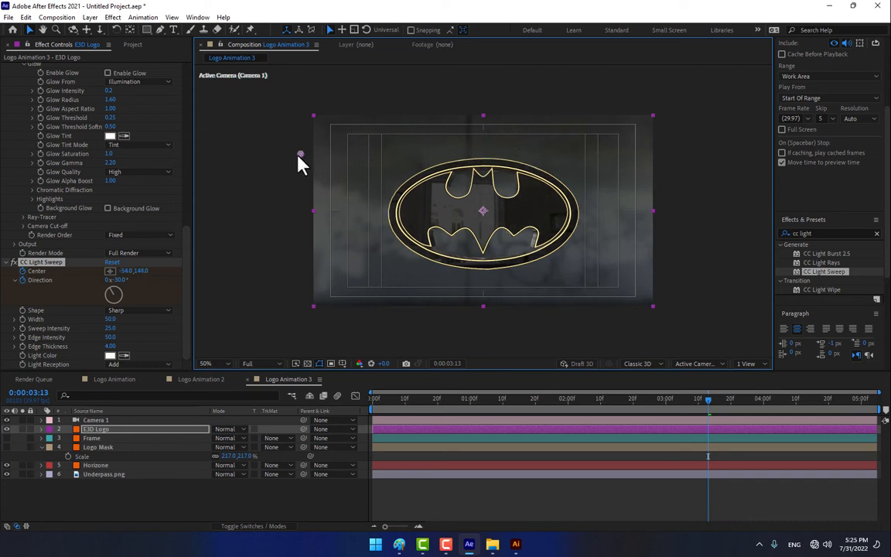
click(468, 494)
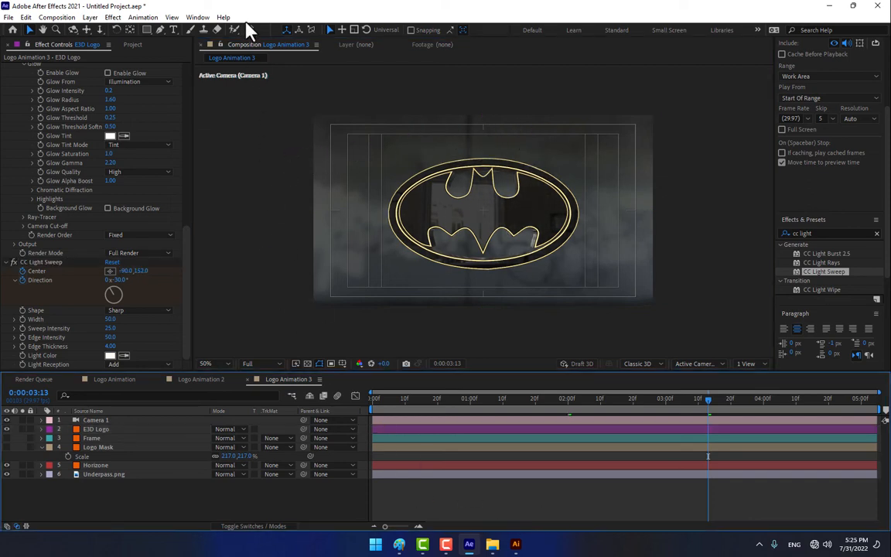
- Add the text "Coming Soon.." at 45 px and align it inside the lower-left corner of the inner safe guide
click(173, 30)
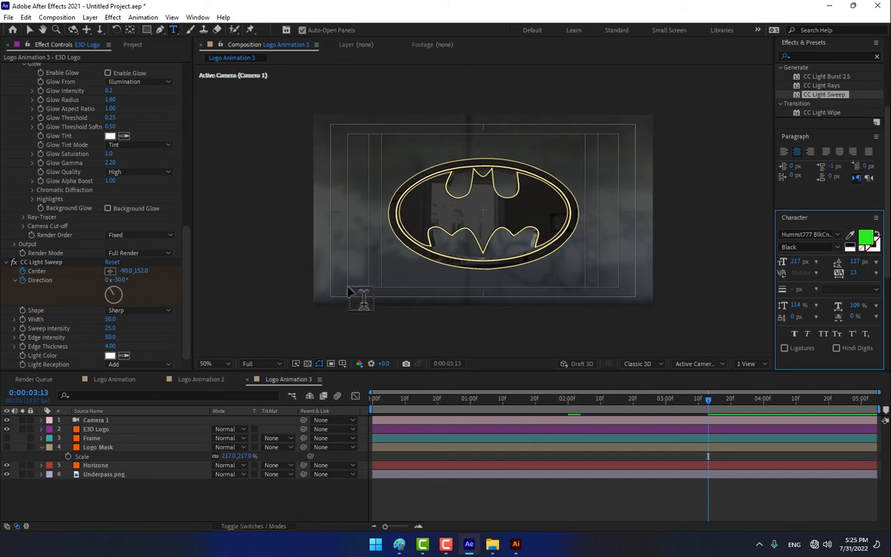
click(350, 294)
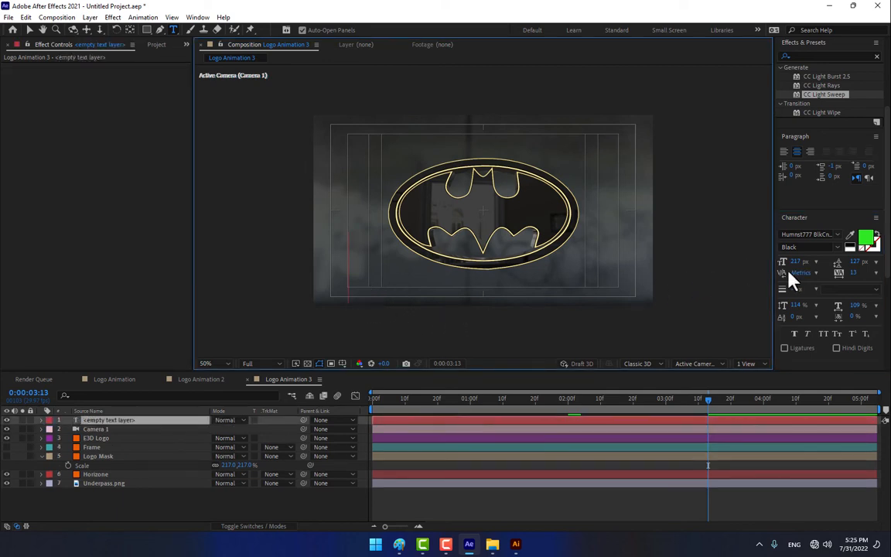
drag(796, 264, 781, 335)
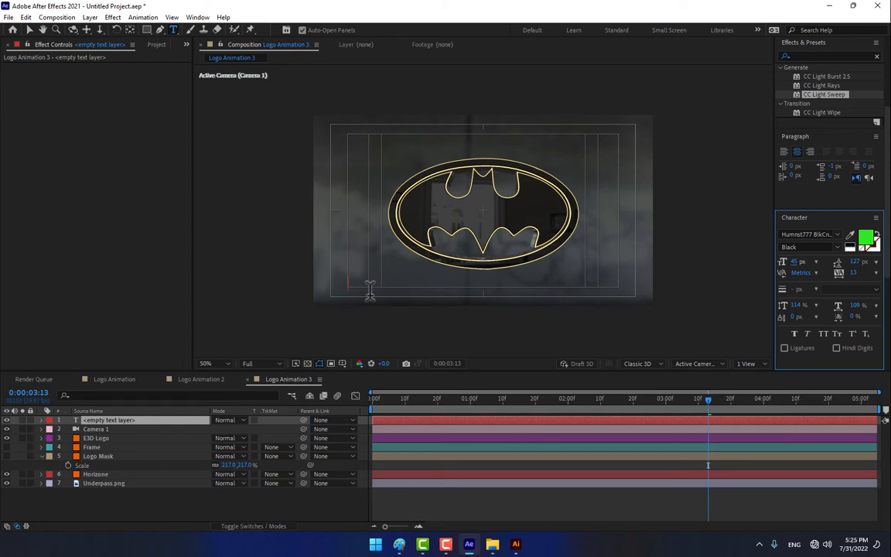
text(C)
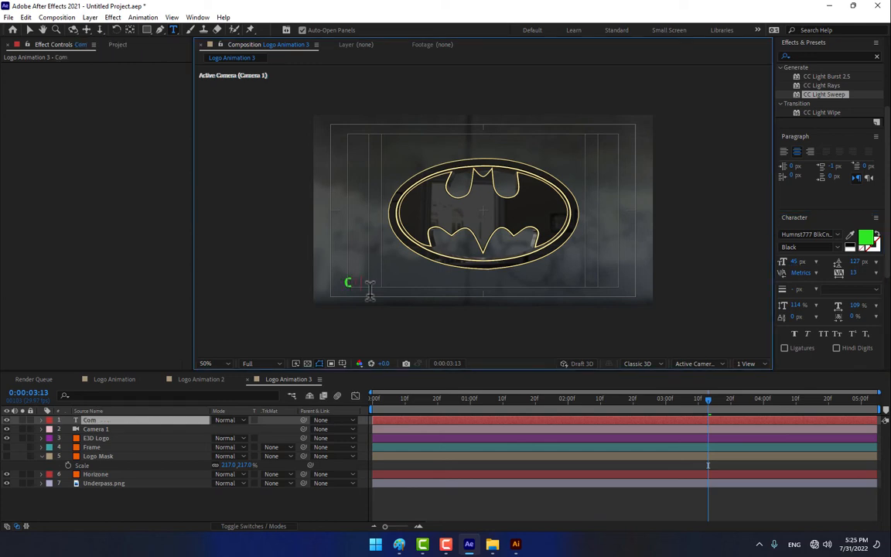
text(oming So)
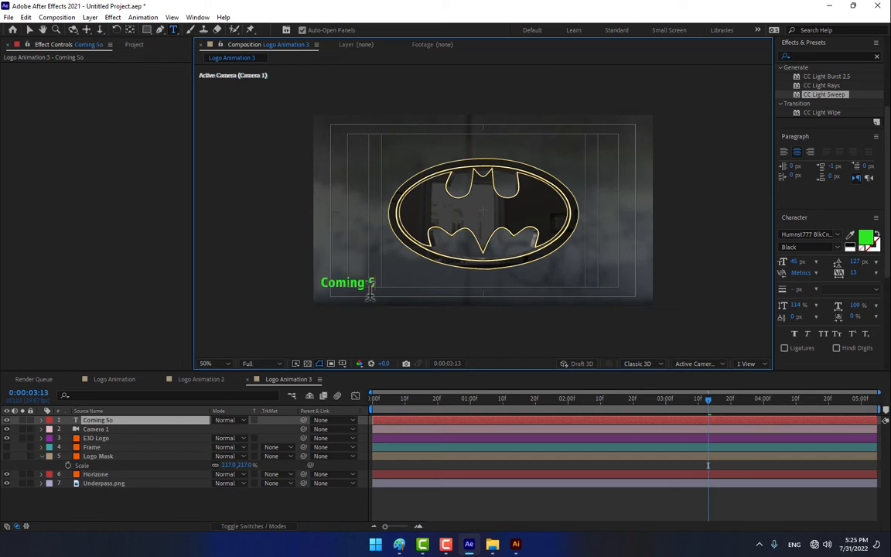
text(on..)
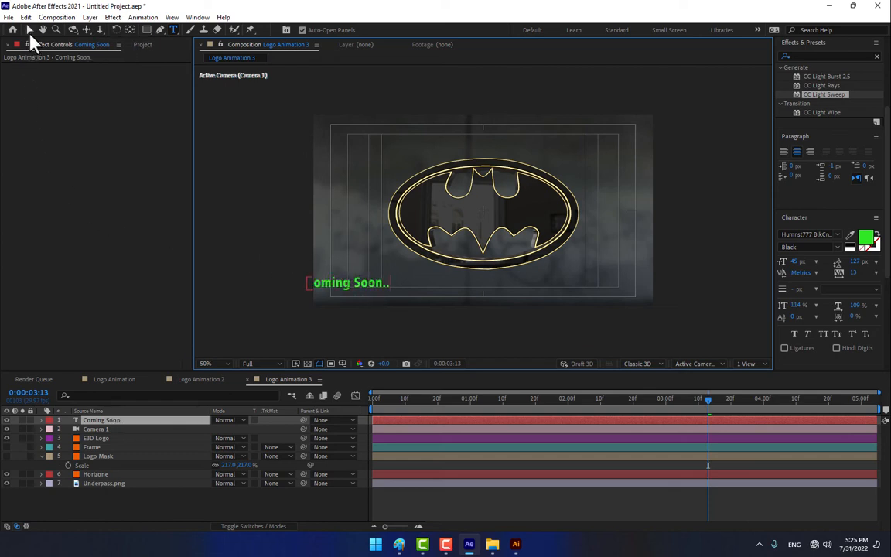
click(28, 29)
drag(362, 286, 403, 281)
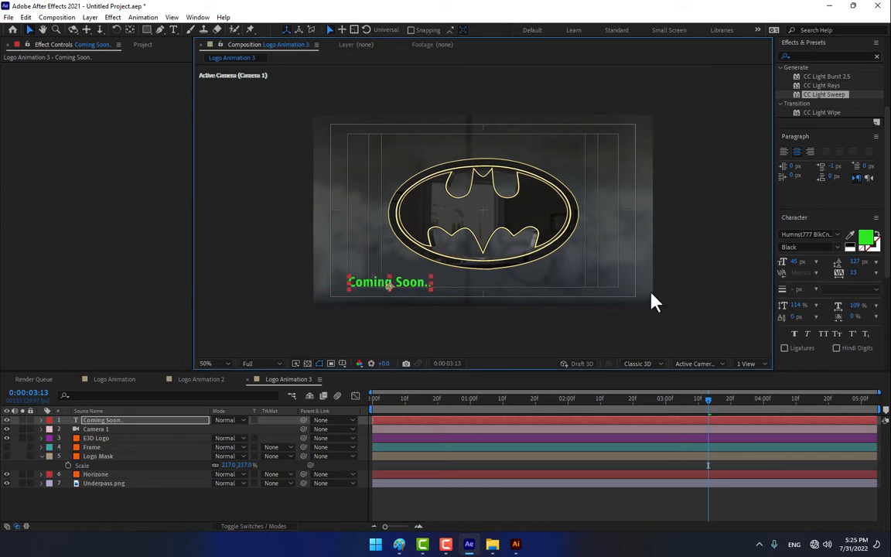
- Change the font of the "Coming Soon.." title to EngraversGothic BT
click(837, 235)
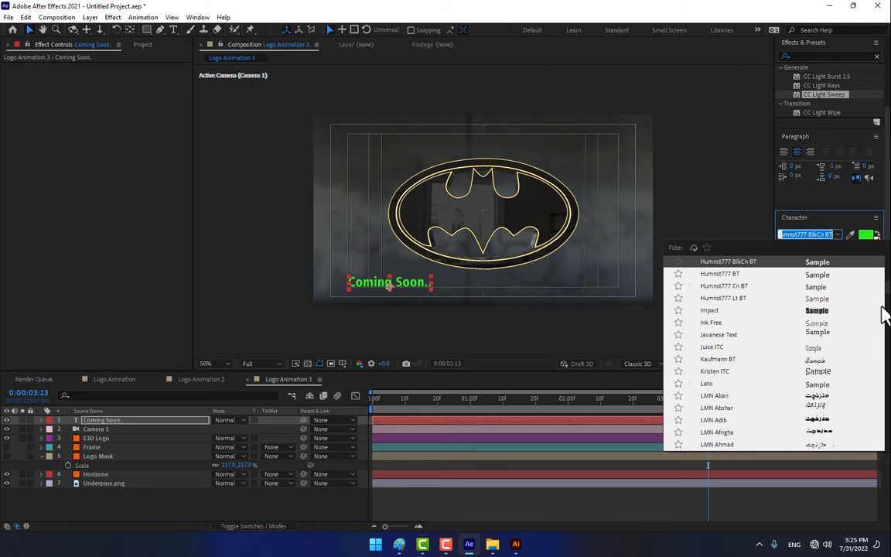
drag(887, 299, 887, 290)
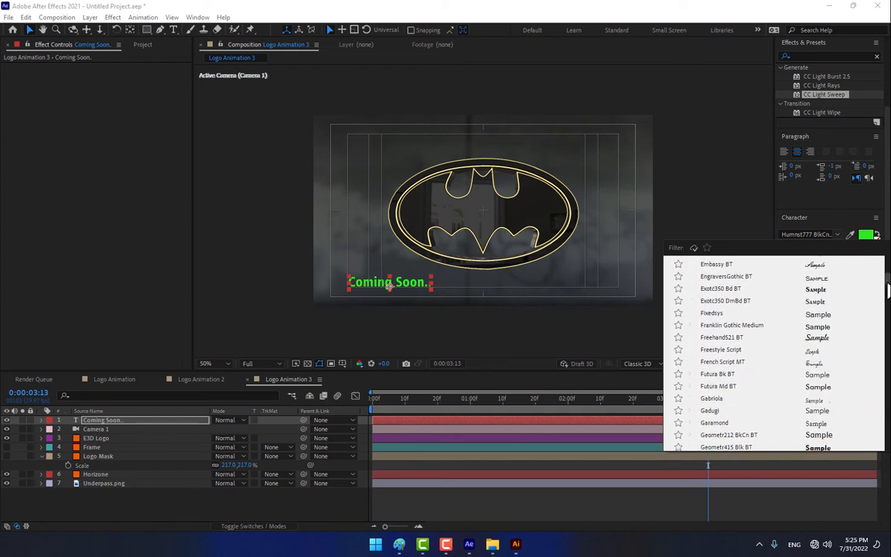
click(815, 277)
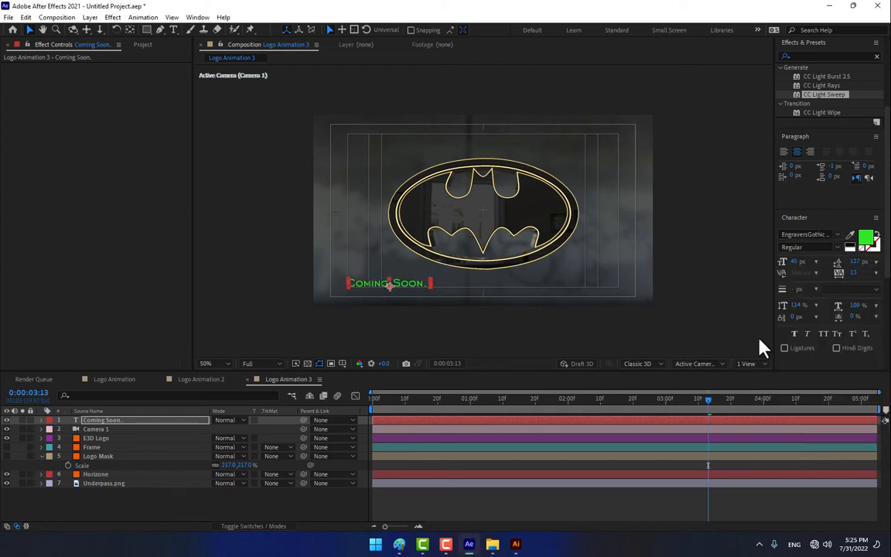
- Sample the emblem's gold outline for the title's fill and shift it to pure yellow, FFFF00
click(850, 234)
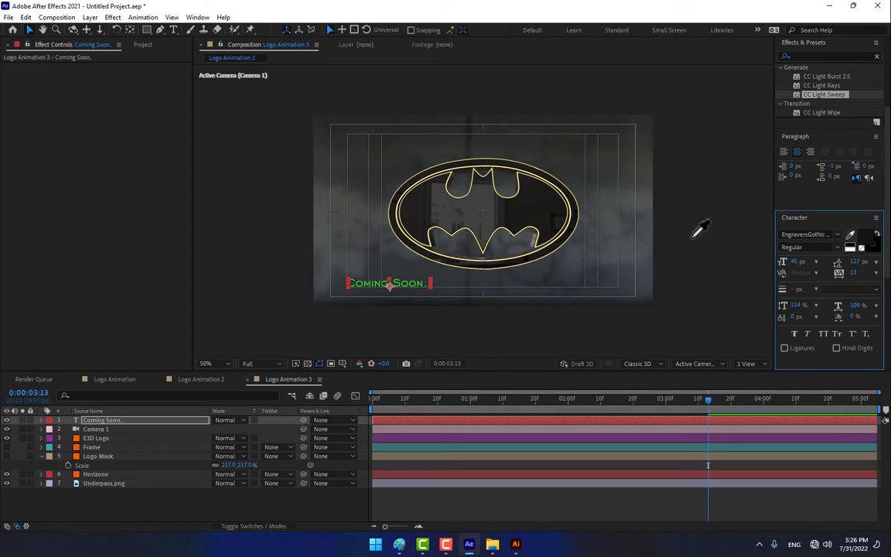
click(542, 161)
click(866, 238)
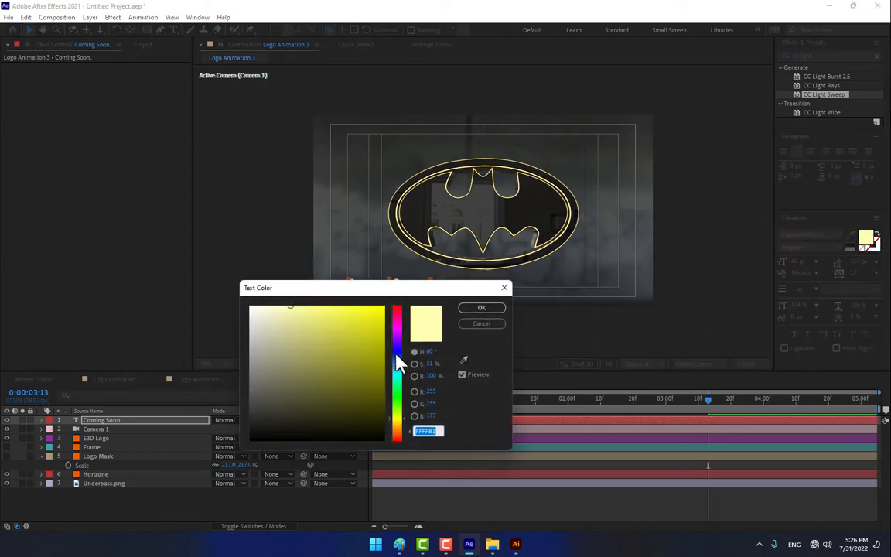
drag(379, 310, 388, 286)
click(481, 308)
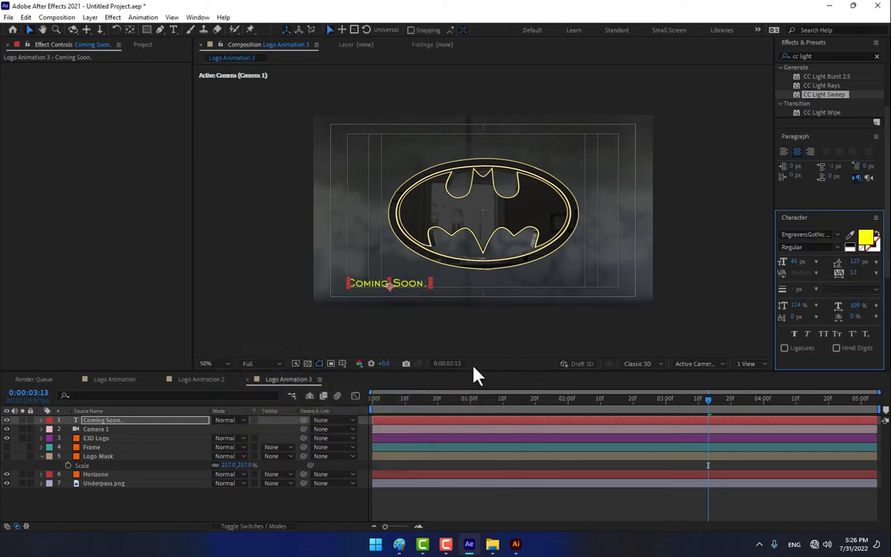
- Go to 3:05 and set the "Coming Soon.." title's fill color to white, ffffff
click(489, 514)
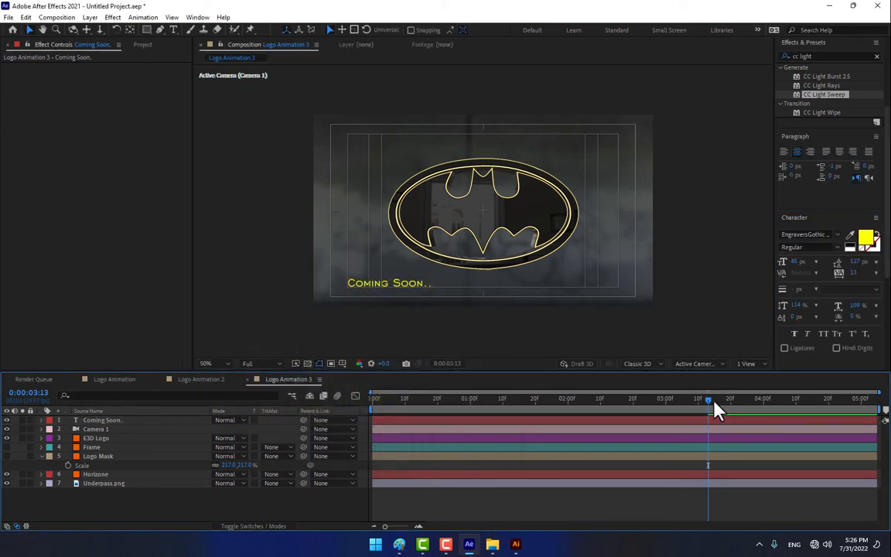
drag(715, 410, 681, 407)
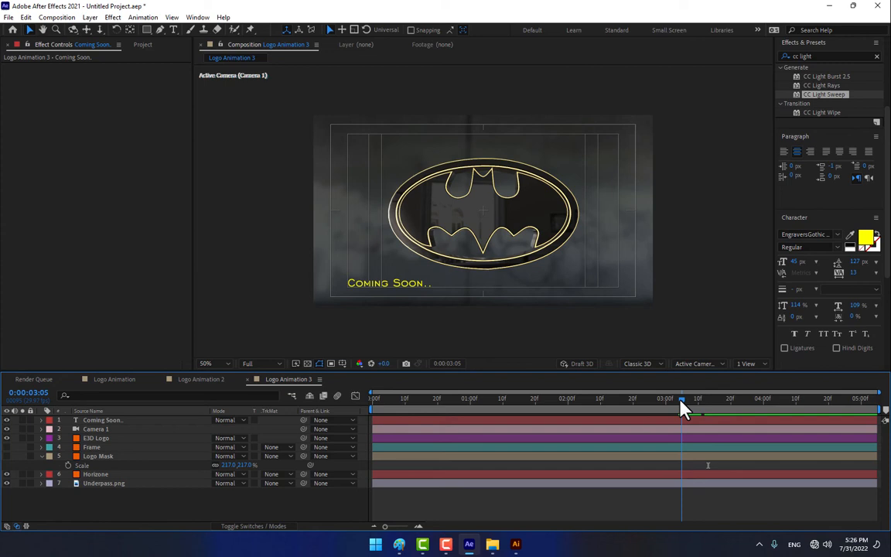
click(392, 294)
click(866, 238)
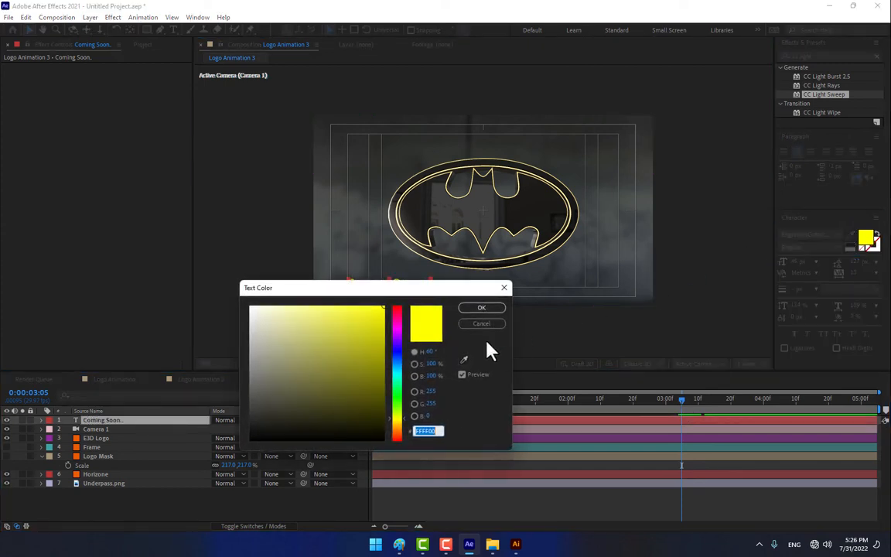
text(ffffff)
click(480, 307)
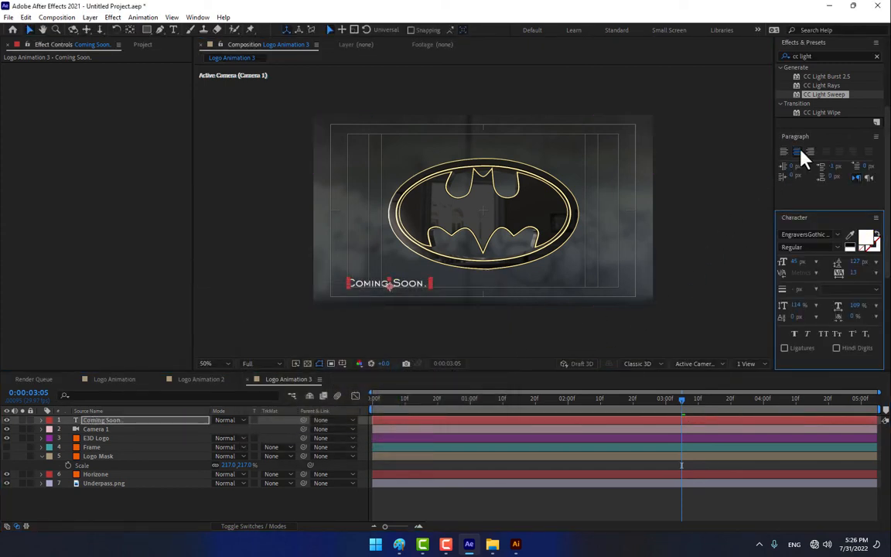
- Search the presets for "3d", apply 3D Basic Rotate Y Cascade to the "Coming Soon.." title, and reveal its keyframes
scroll(835, 197, up, 4)
click(826, 334)
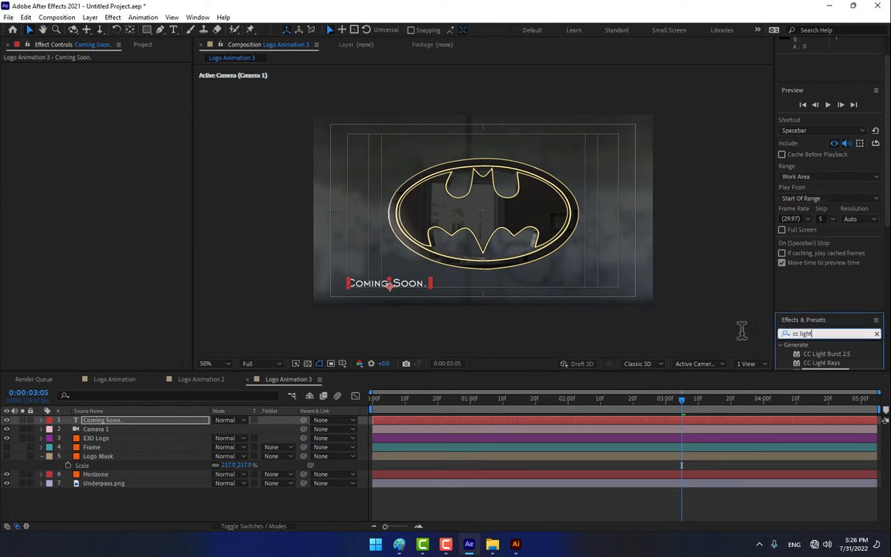
text(3d)
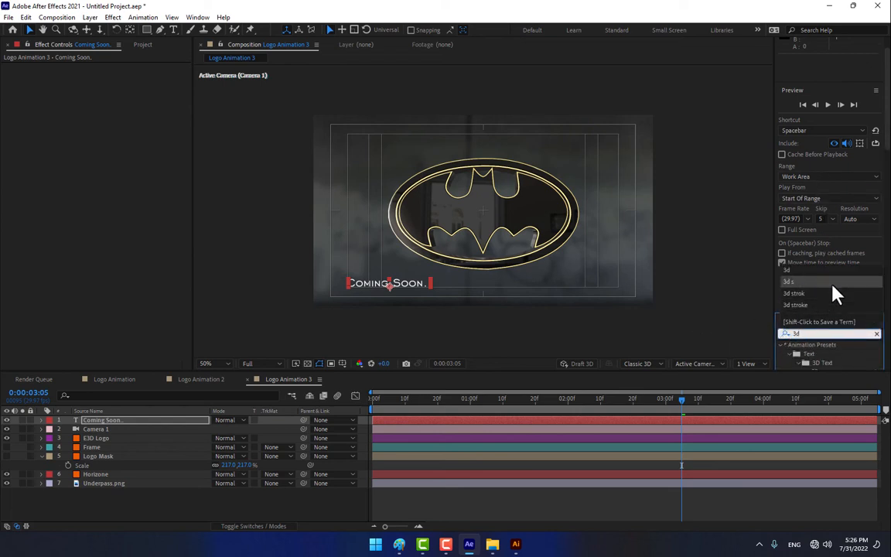
scroll(869, 332, down, 4)
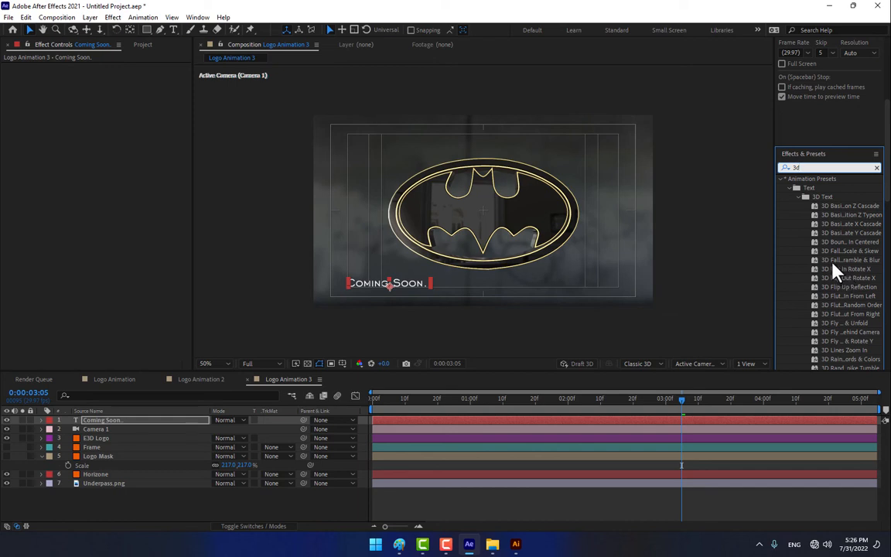
double_click(843, 251)
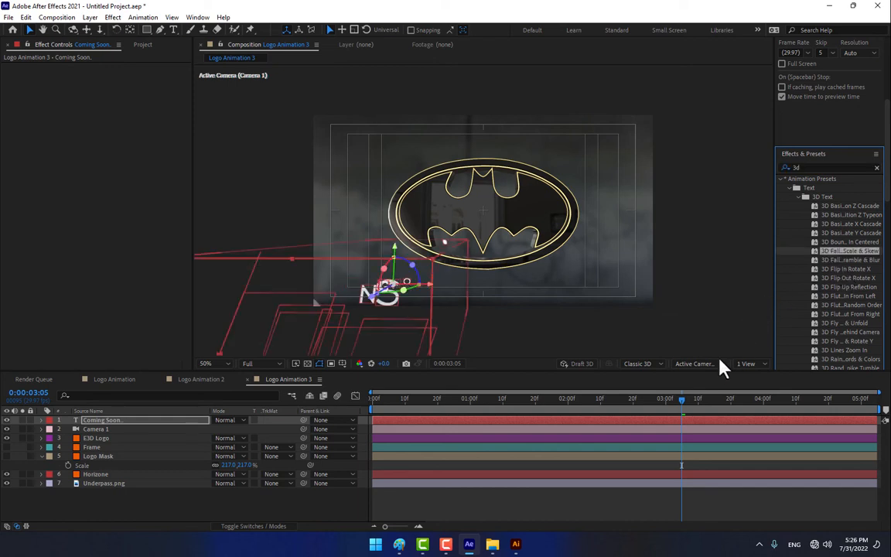
key(ctrl+z)
drag(657, 400, 764, 401)
double_click(840, 233)
key(u)
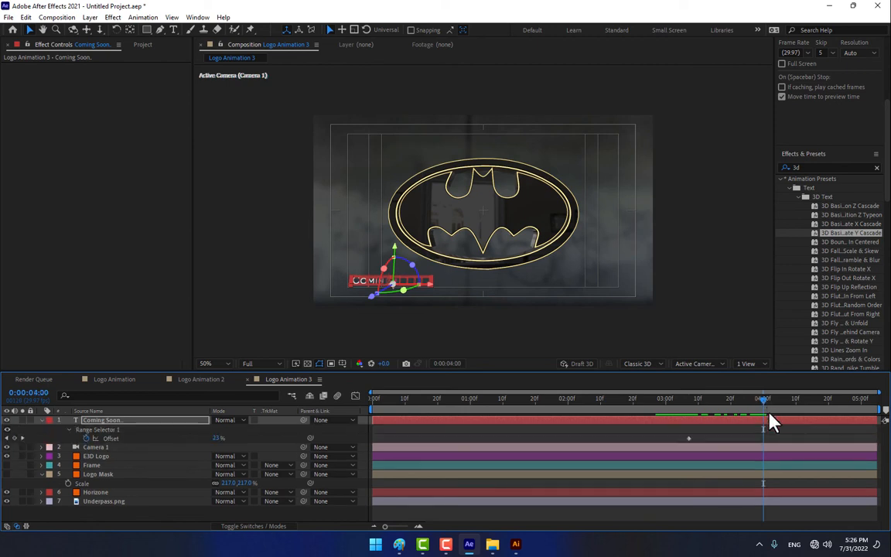
- Retime the title's Range Selector Offset keyframes to start at 3:05 and end at about 4:12
click(109, 438)
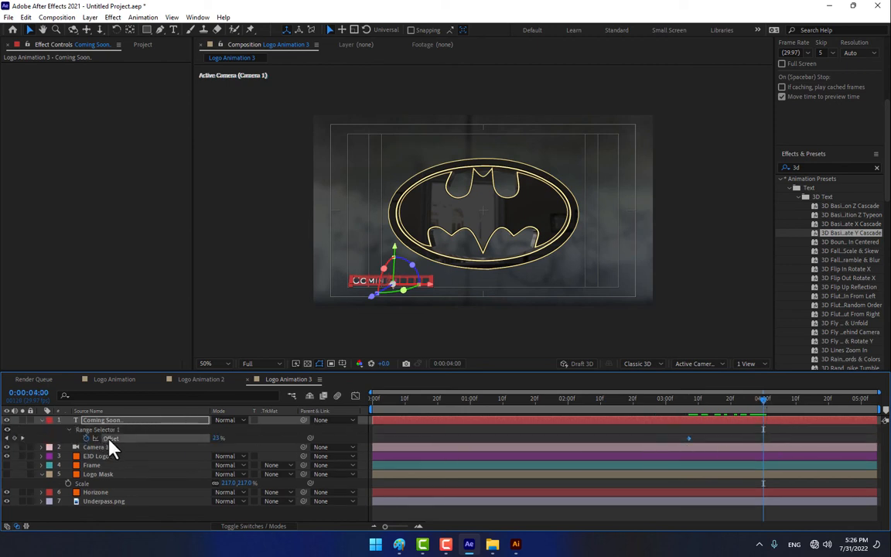
mouse_move(688, 439)
mouse_down()
mouse_move(636, 439)
mouse_move(681, 439)
mouse_up()
click(650, 441)
drag(683, 406, 799, 408)
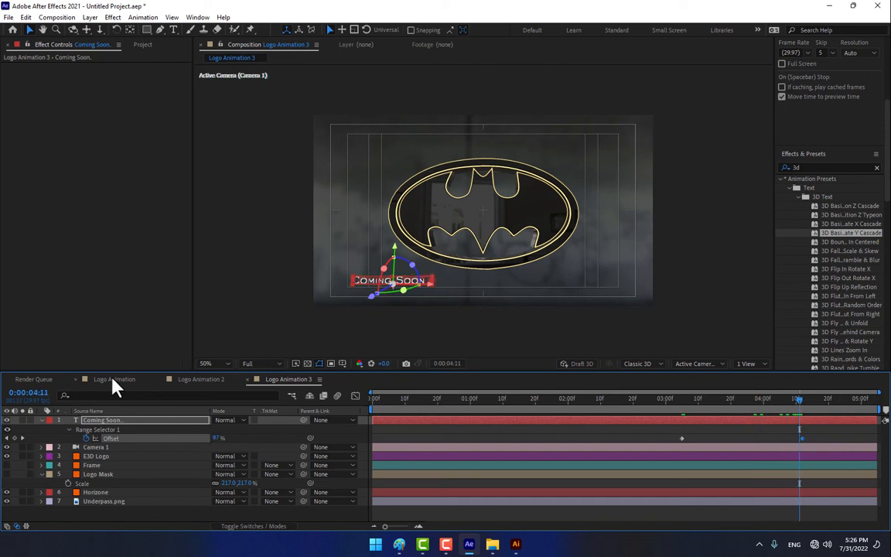
- Create a new 1280 x 720 composition named "Final Comp" with a duration of 0:00:10:05
click(112, 380)
click(327, 480)
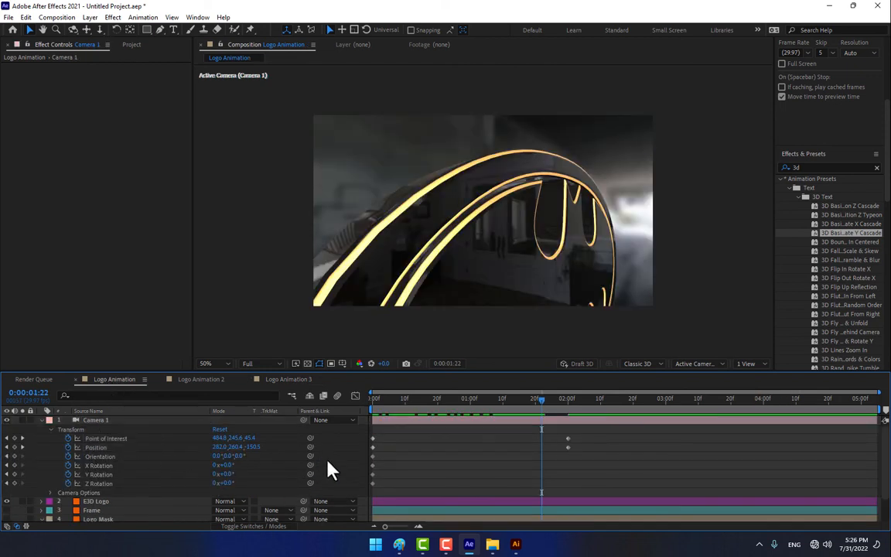
key(ctrl+n)
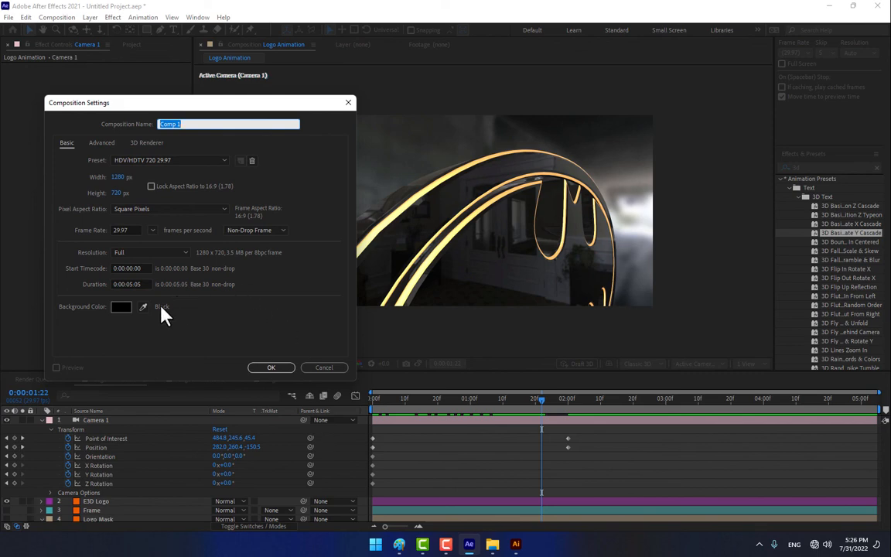
click(141, 284)
key(BackSpace)
key(BackSpace)
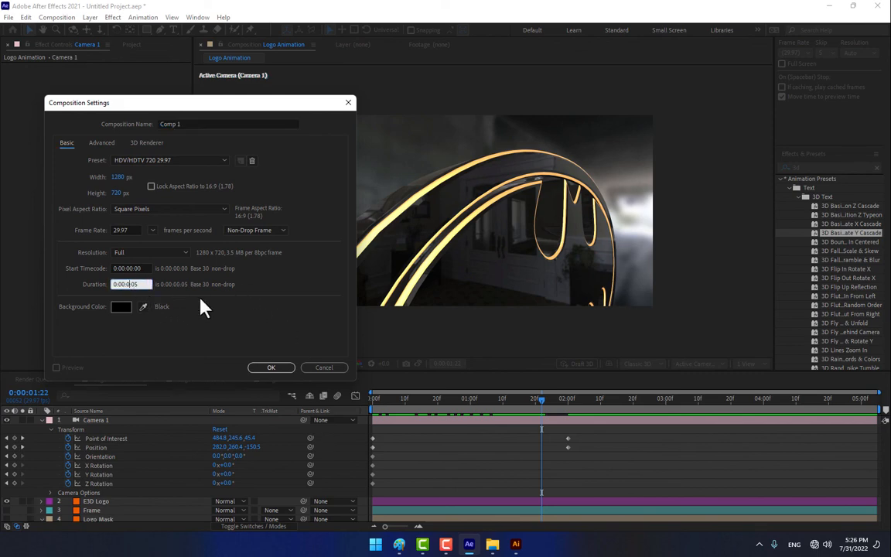
text(10)
click(267, 368)
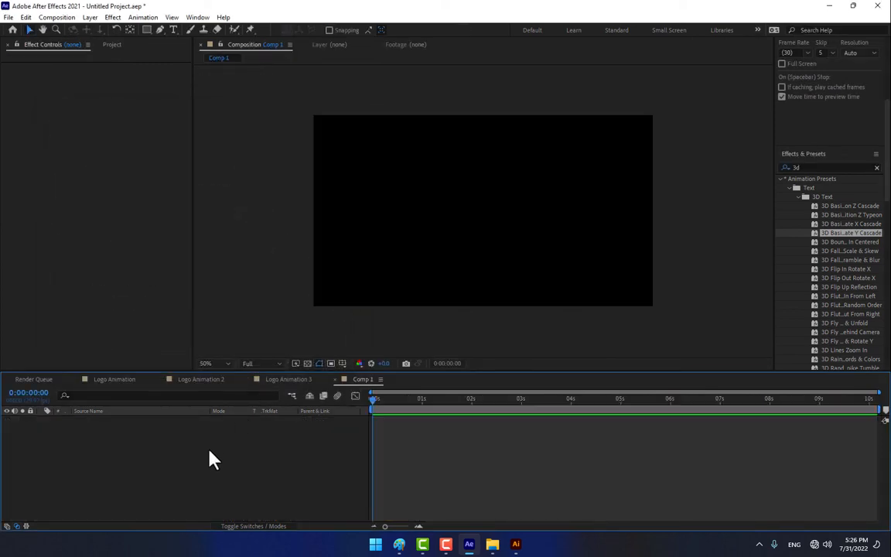
key(ctrl+k)
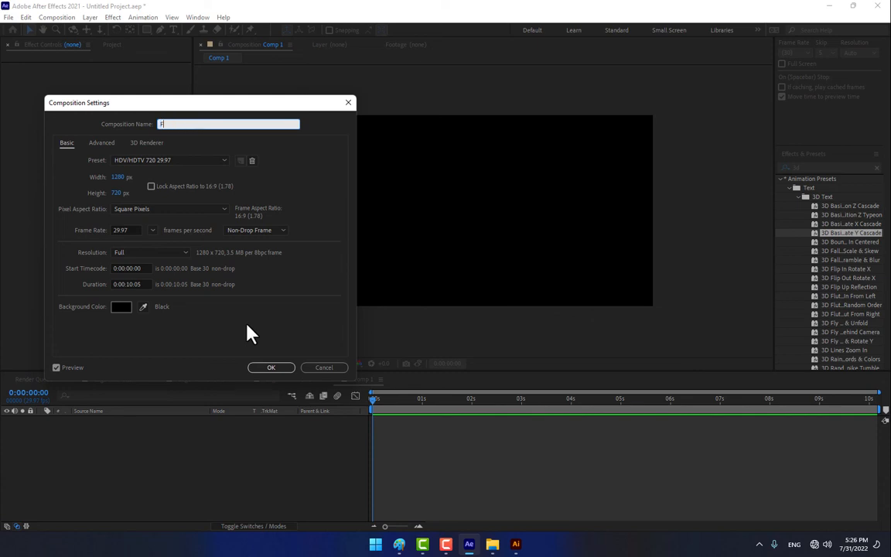
text(Final Comp)
key(Return)
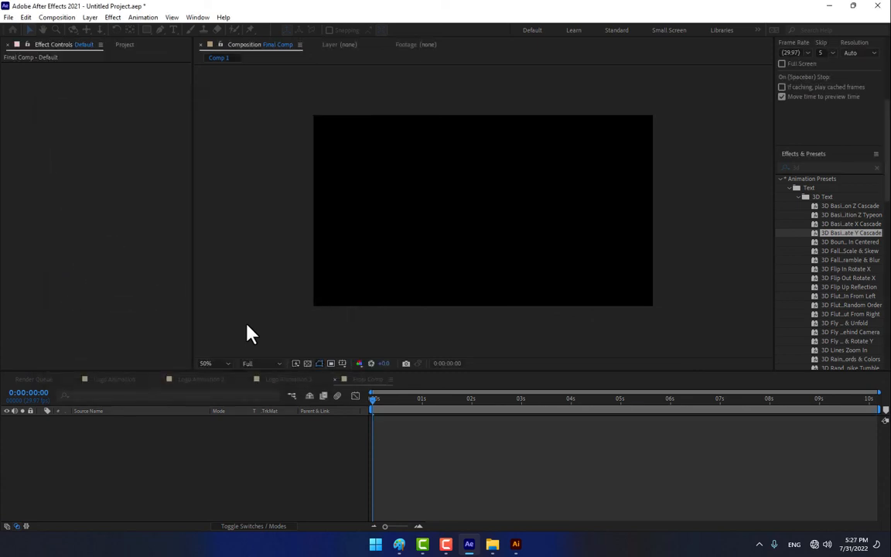
- Add Logo Animation to Final Comp and place Logo Animation 2 above it, starting at 1:22
click(125, 45)
drag(31, 150, 64, 468)
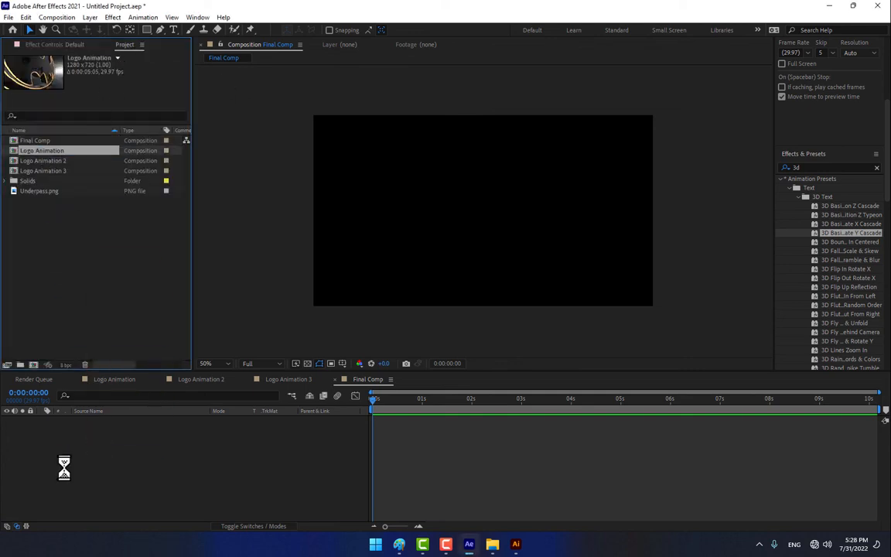
drag(421, 420, 458, 406)
drag(43, 160, 494, 433)
- At 1:22, keyframe Opacity at 100% on Logo Animation and at 0% on Logo Animation 2
click(471, 431)
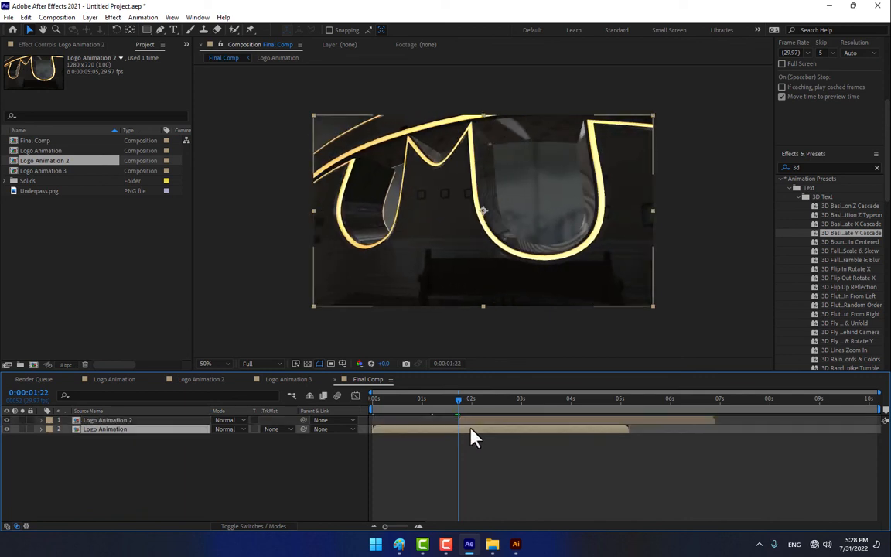
key(t)
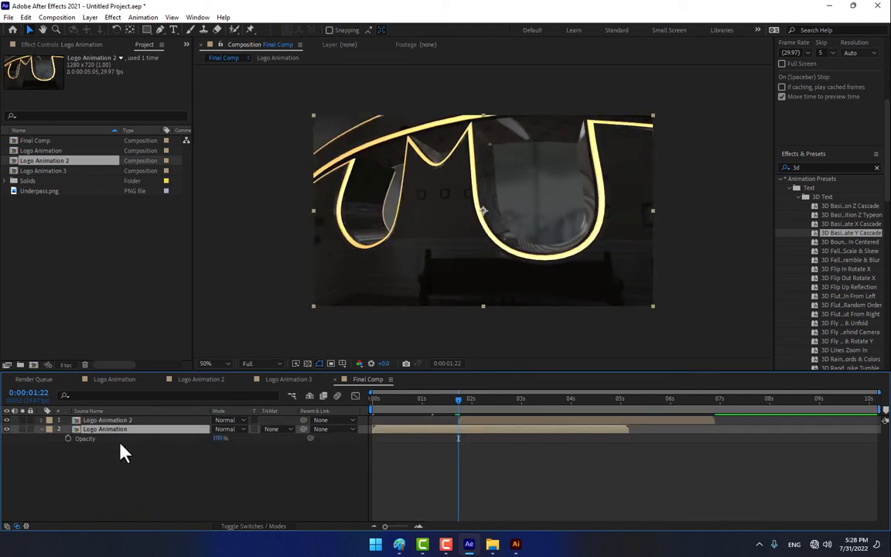
click(68, 438)
click(116, 420)
key(t)
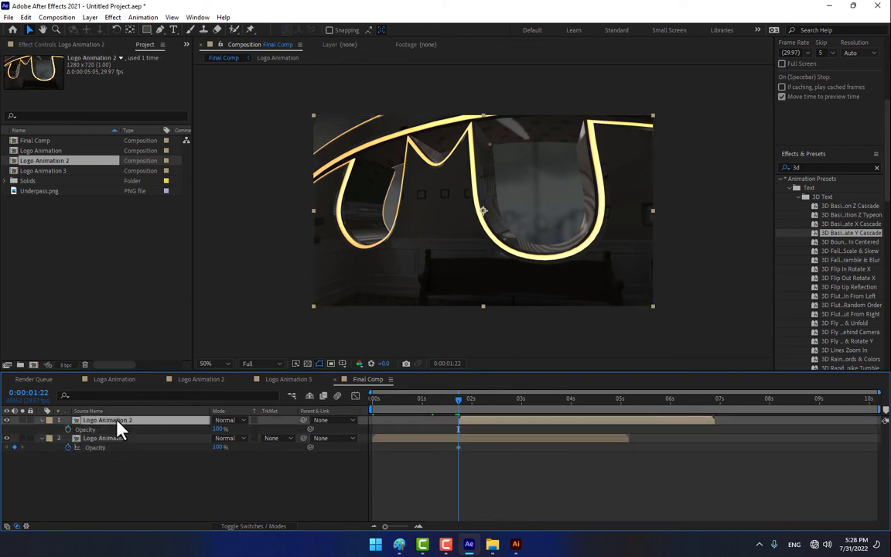
drag(218, 429, 77, 432)
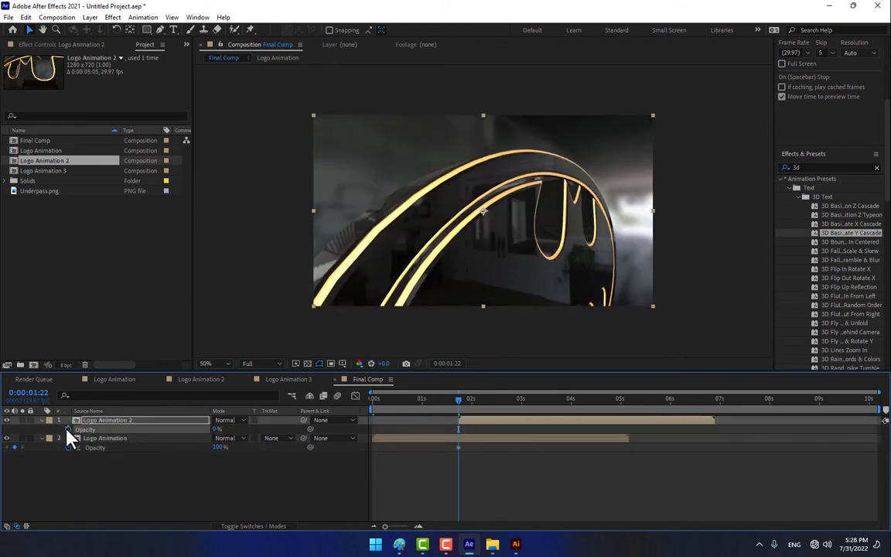
- At 2:00, set Opacity to 100% on Logo Animation 2 and to 0% on Logo Animation
click(472, 399)
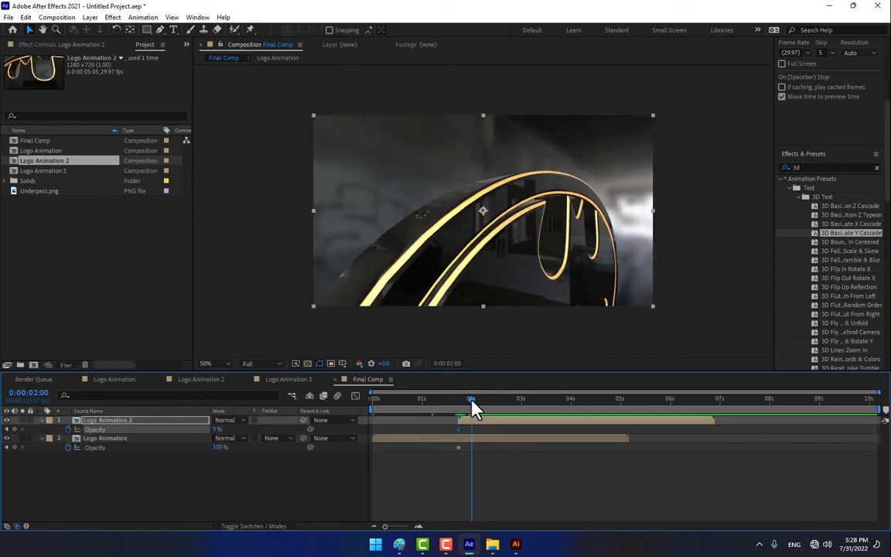
drag(476, 408, 470, 407)
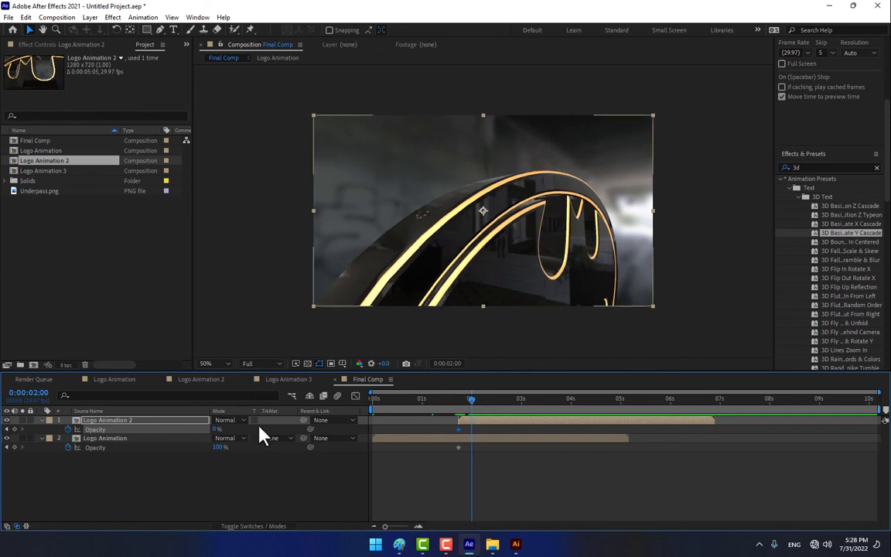
drag(216, 429, 309, 430)
drag(221, 447, 124, 452)
- Add Logo Animation 3 as the uppermost layer of Final Comp, starting at about 3:18
drag(435, 402, 551, 411)
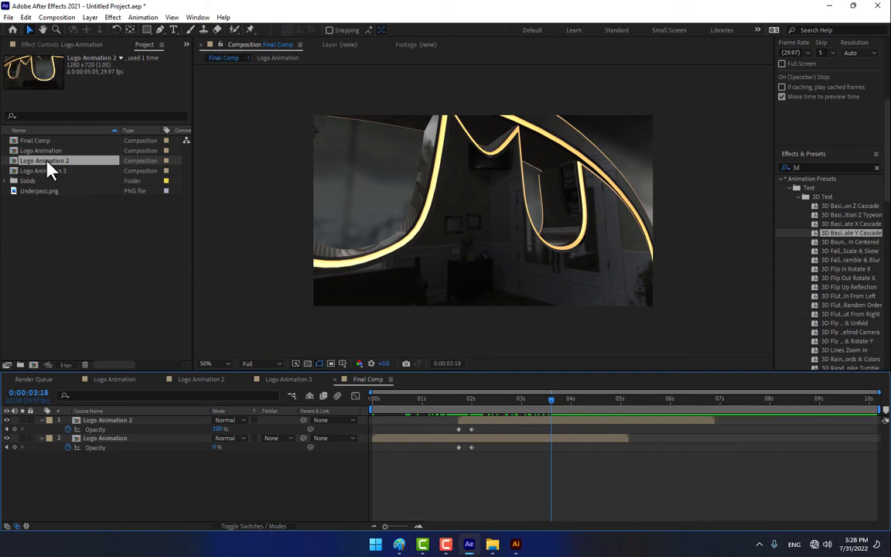
drag(37, 172, 151, 432)
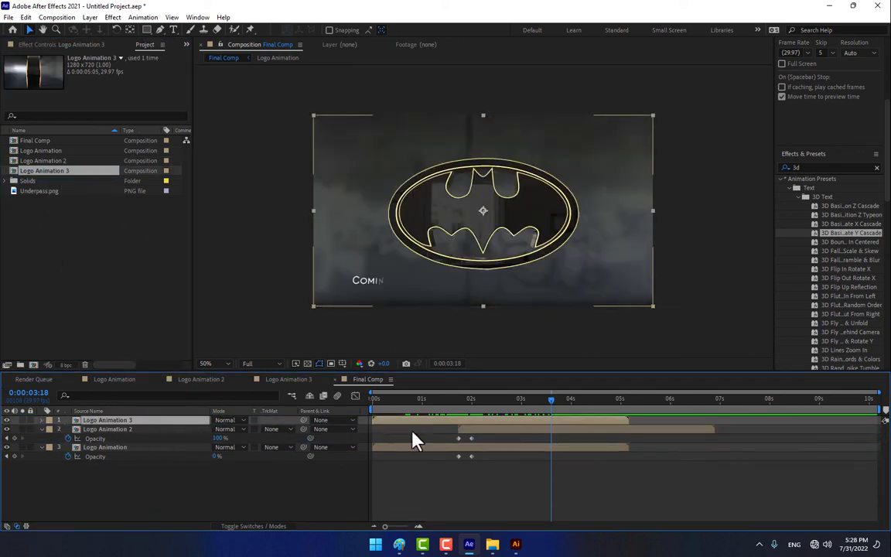
drag(424, 420, 554, 407)
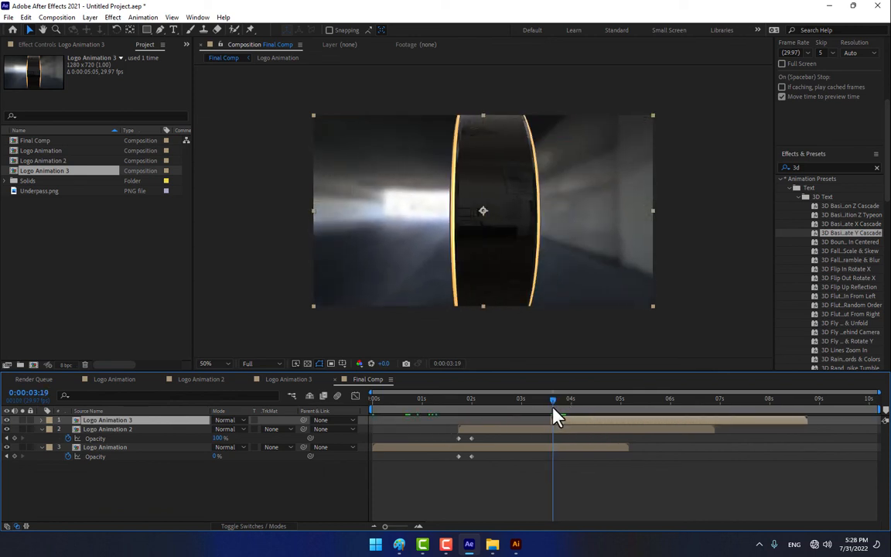
- Fade out Logo Animation 2 with Opacity keyframes of 100% at 3:19 and 0% at 4:00
click(554, 428)
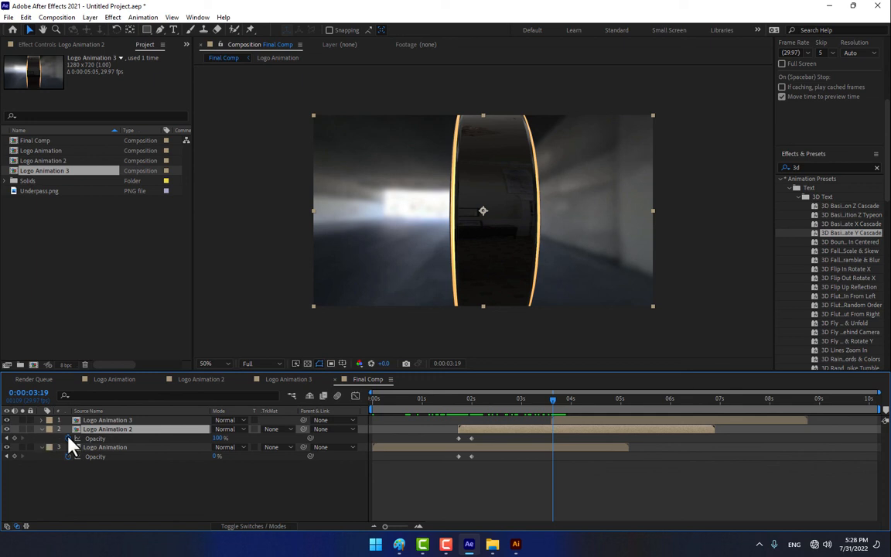
click(14, 439)
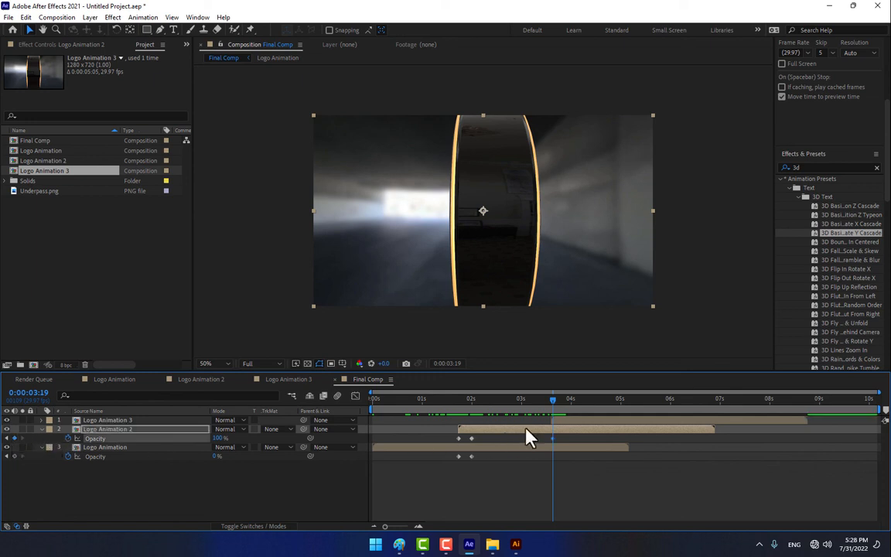
click(571, 412)
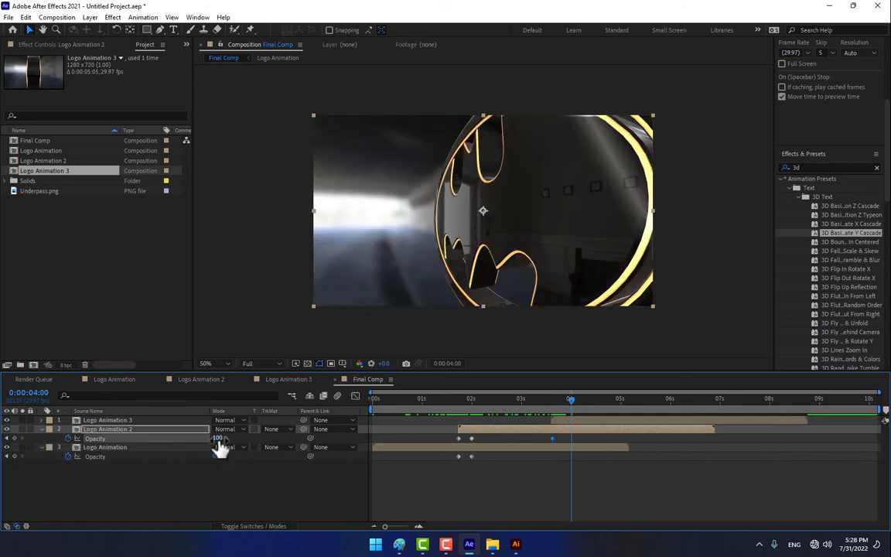
drag(219, 439, 140, 447)
- Fade in Logo Animation 3 with Opacity keyframes of 0% at 3:19 and 100% at 4:00, and return to the start of Final Comp
click(114, 422)
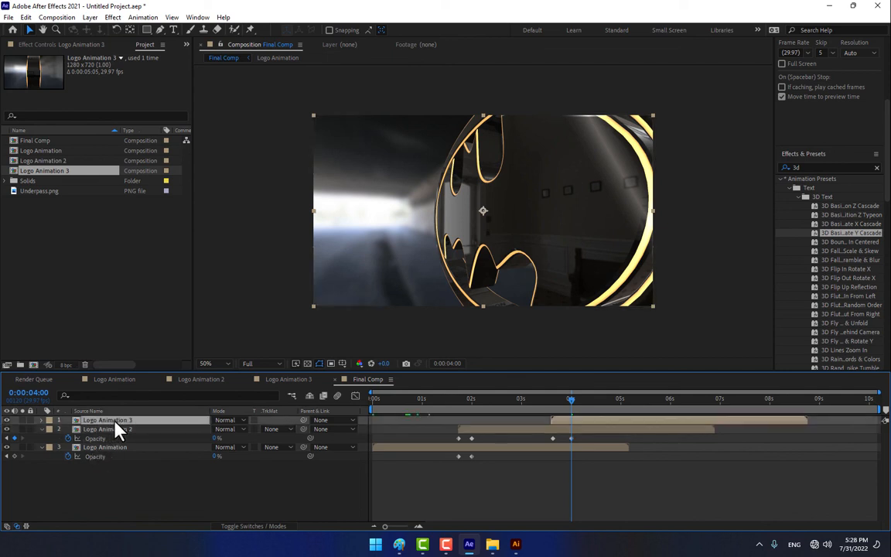
key(t)
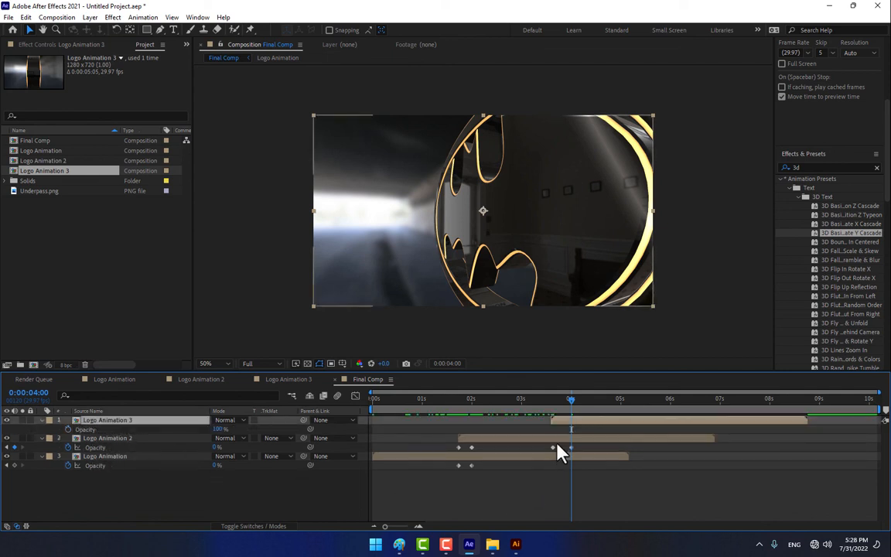
click(555, 411)
key(Page_Up)
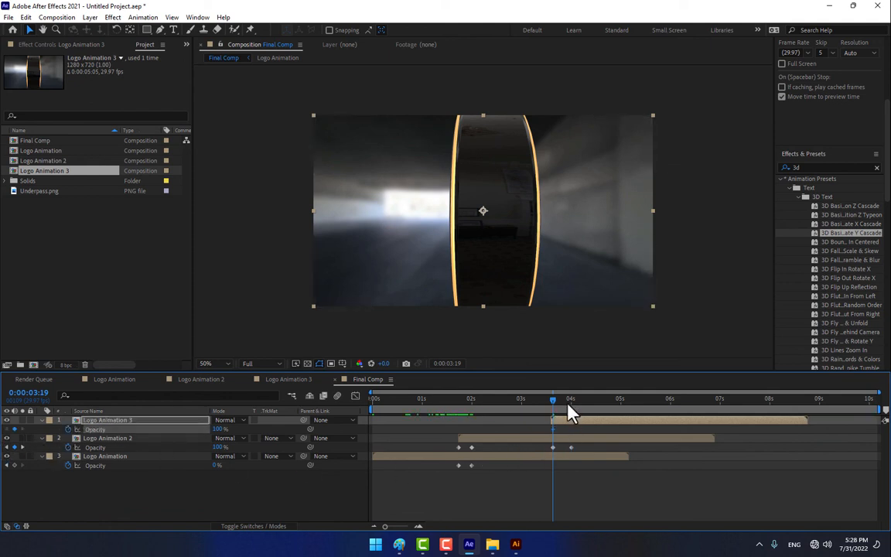
click(571, 401)
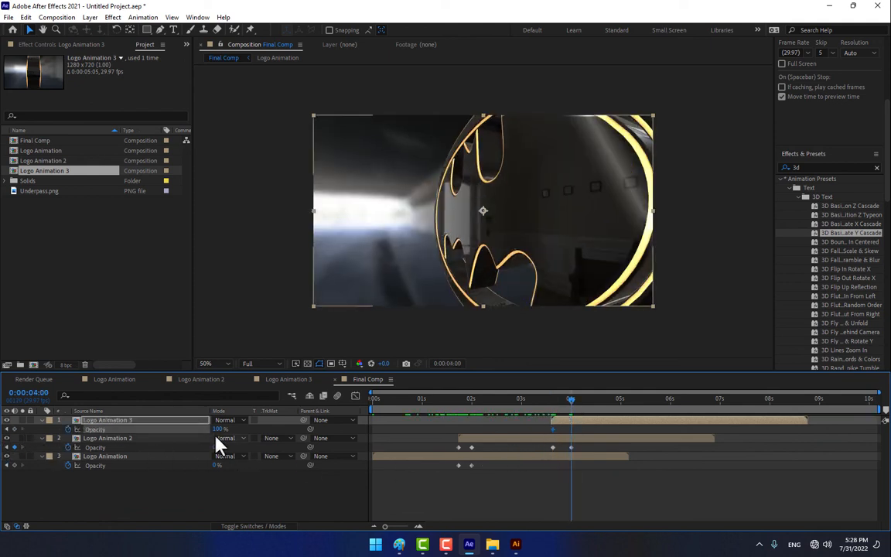
click(553, 404)
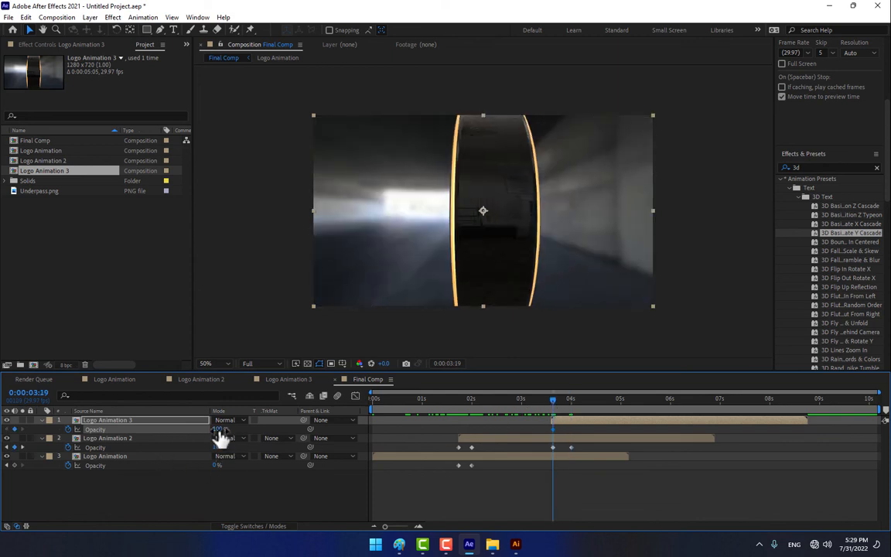
drag(218, 429, 242, 473)
click(571, 403)
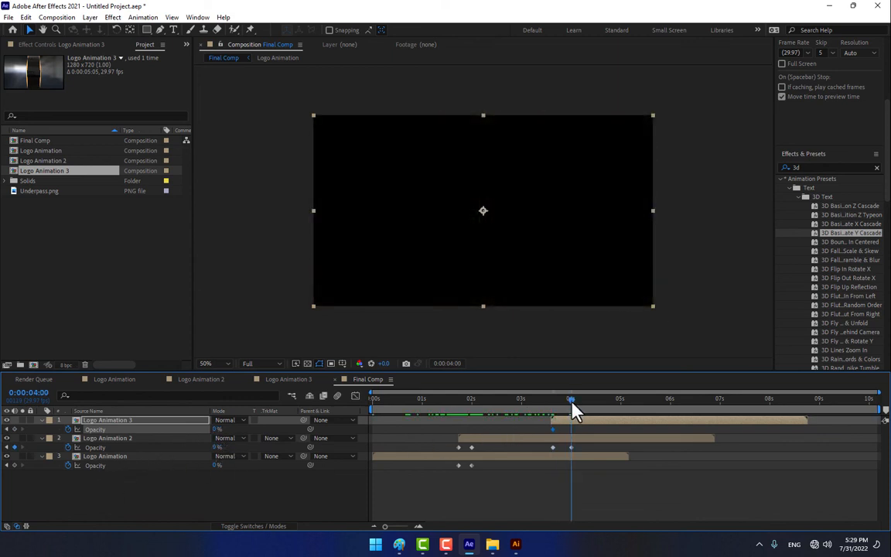
drag(218, 433, 331, 503)
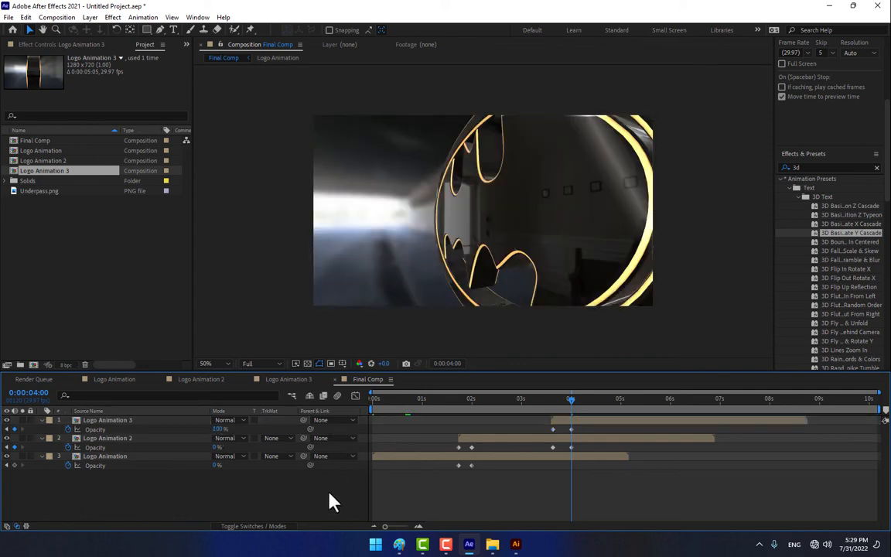
drag(550, 412, 361, 457)
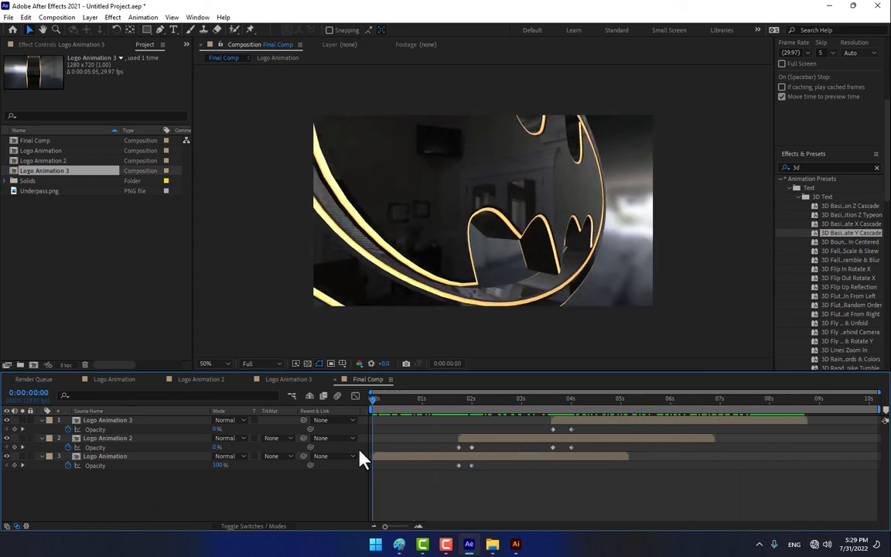